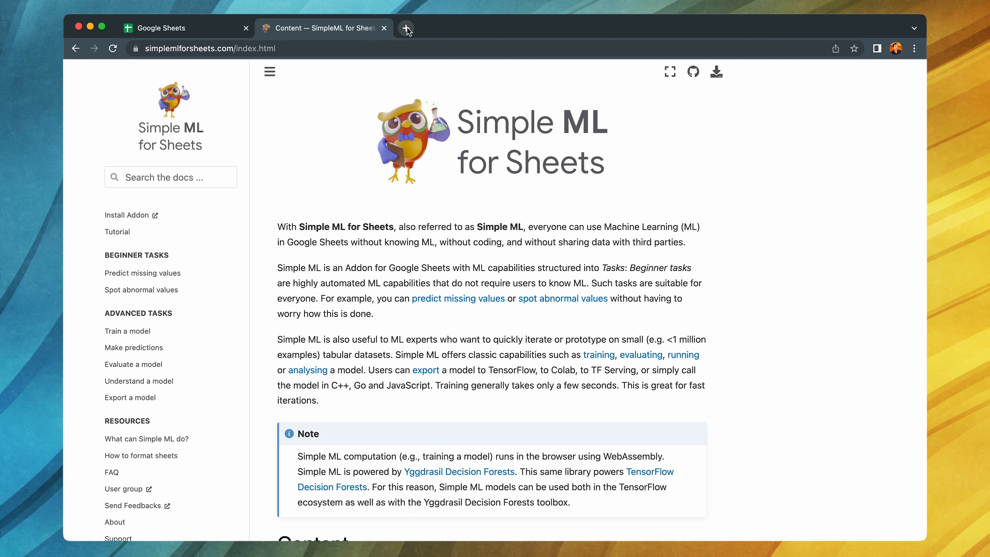
- Go to github.com/dataprofessor in a new browser tab and open the pinned data repository
{"action": "left_click", "coordinate": [406, 28]}
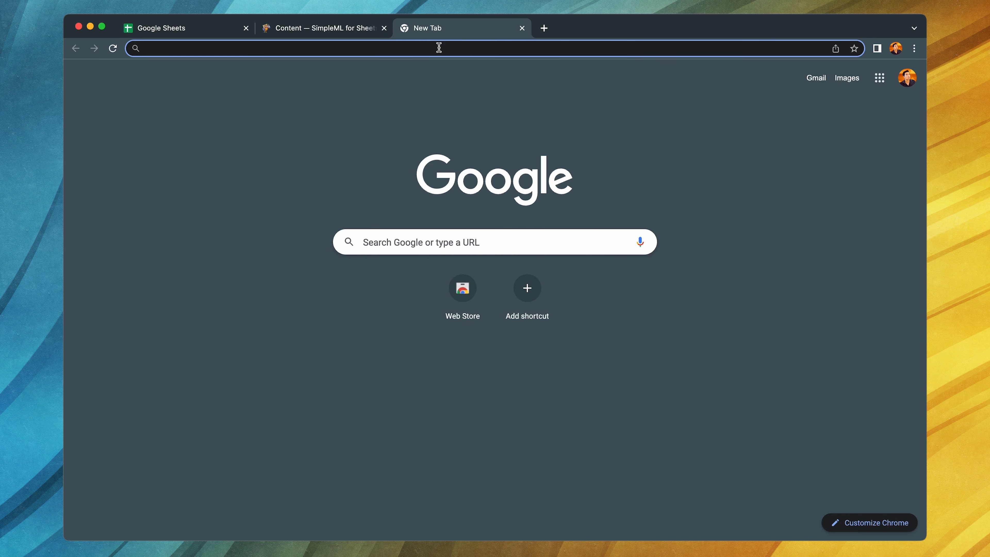
{"action": "type", "text": "github.com"}
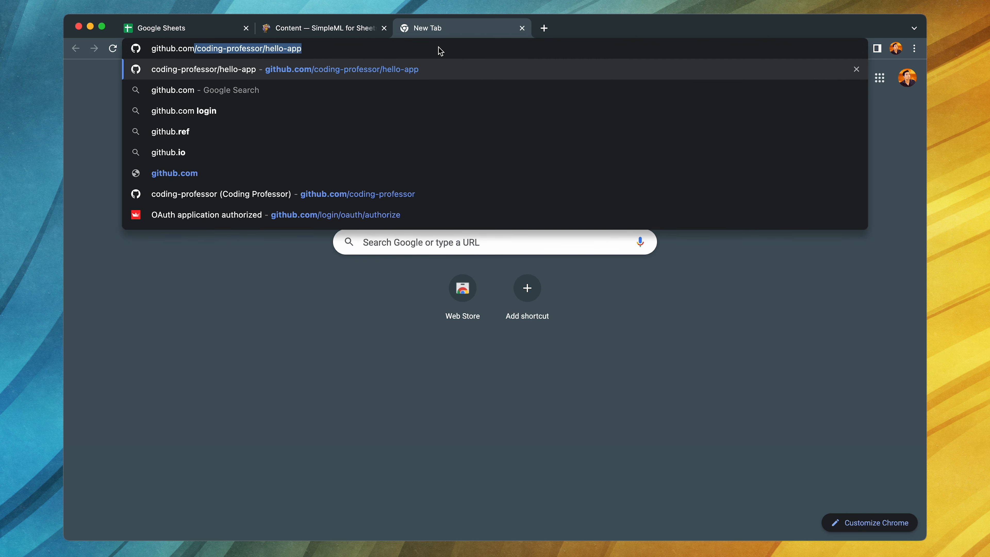
{"action": "type", "text": "/dataprofessor"}
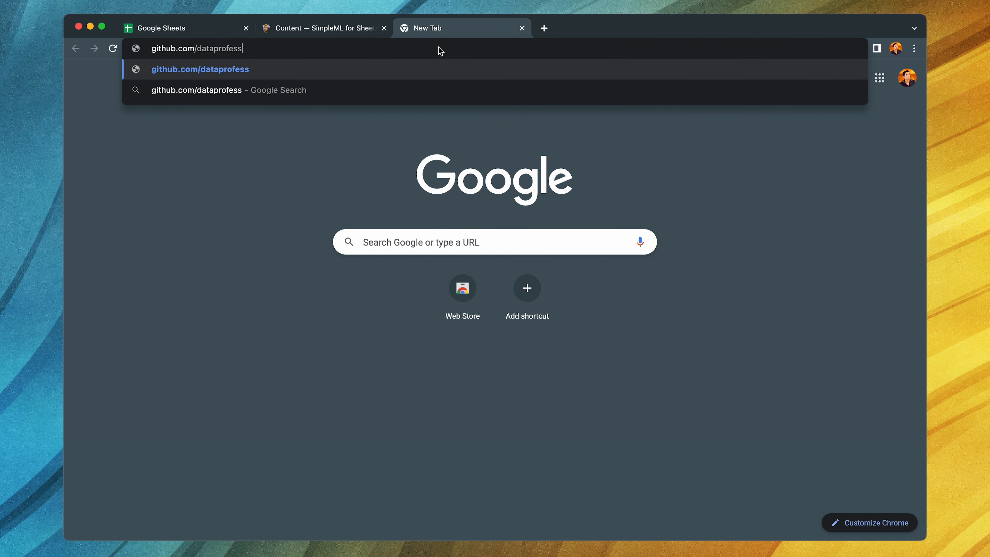
{"action": "key", "text": "Return"}
{"action": "scroll", "coordinate": [482, 276], "scroll_direction": "down", "scroll_amount": 10}
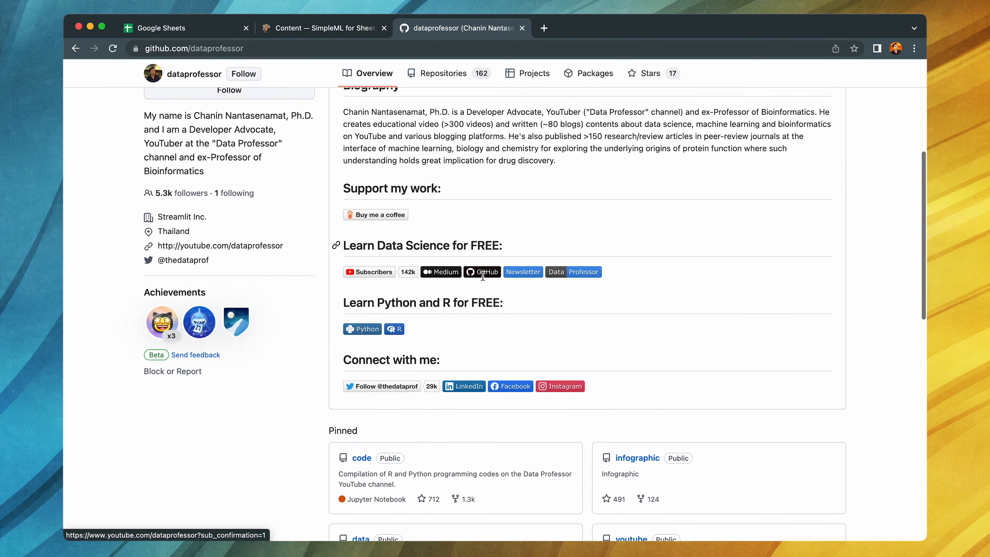
{"action": "left_click", "coordinate": [361, 270]}
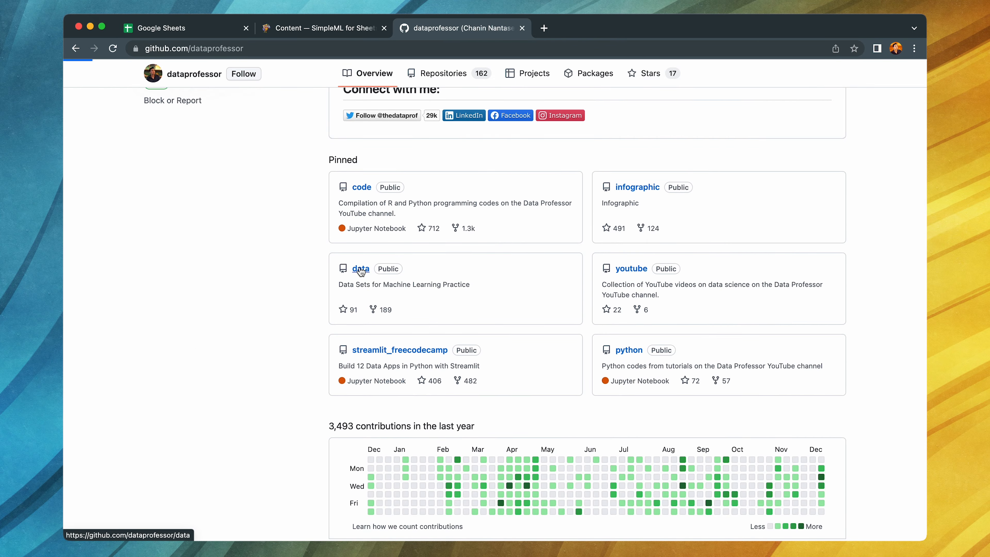
- Open delaney_solubility_with_descriptors.csv from the repository's file list and display its raw contents
{"action": "scroll", "coordinate": [301, 323], "scroll_direction": "down", "scroll_amount": 6}
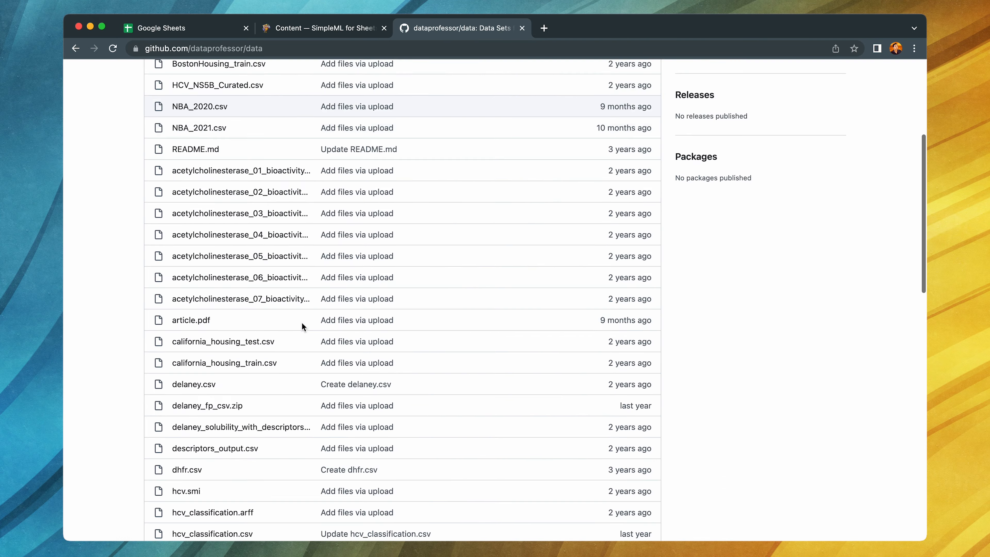
{"action": "scroll", "coordinate": [302, 324], "scroll_direction": "down", "scroll_amount": 5}
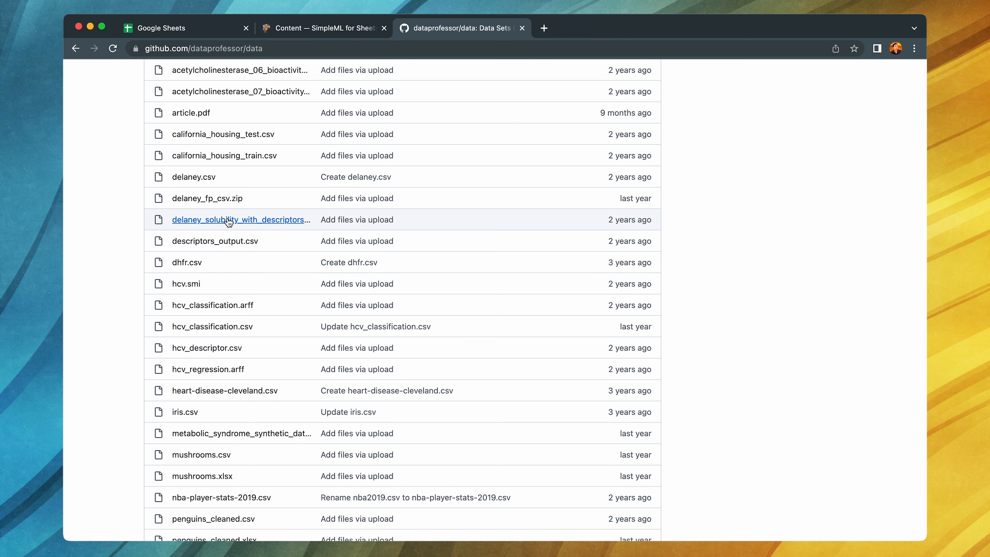
{"action": "left_click", "coordinate": [287, 219]}
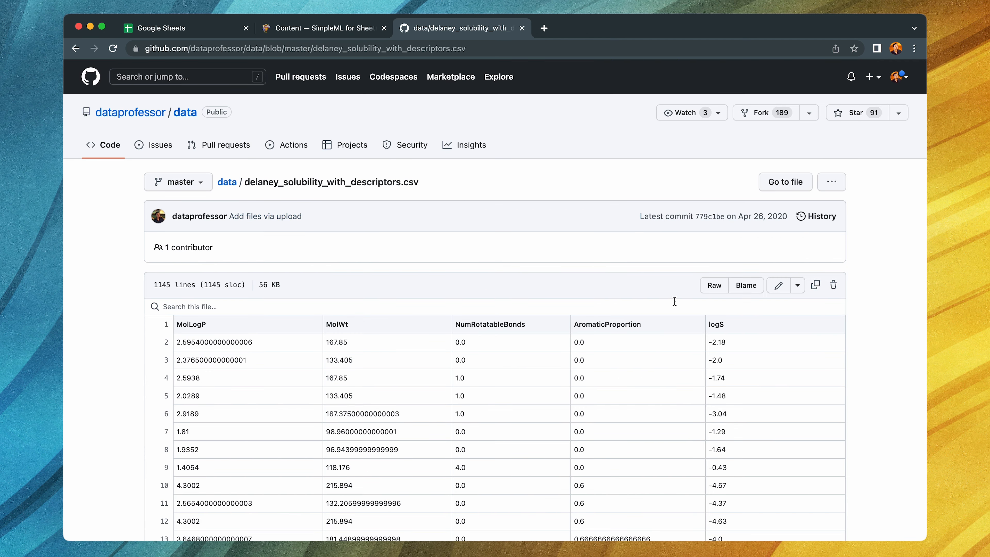
{"action": "left_click", "coordinate": [715, 287]}
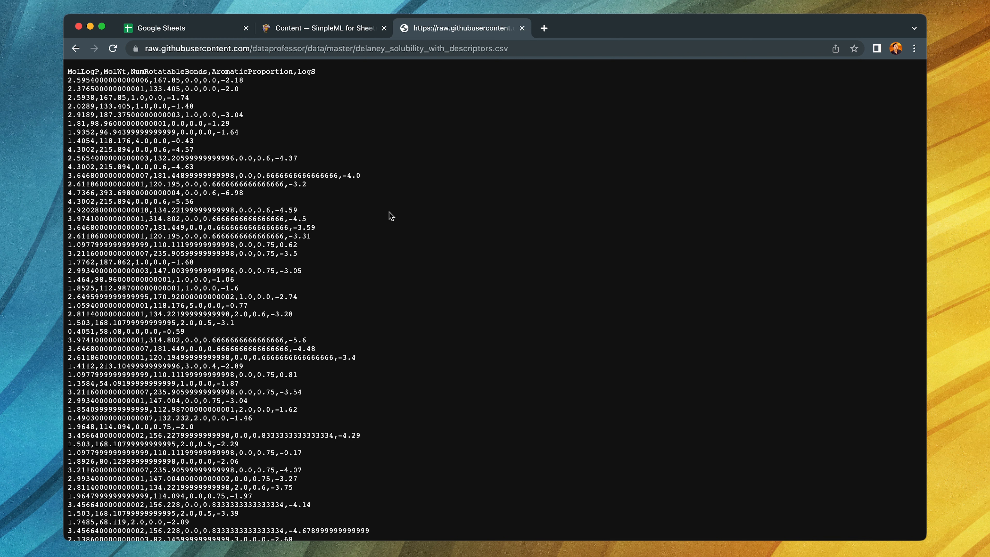
{"action": "key", "text": "super+equal"}
{"action": "key", "text": "super+equal"}
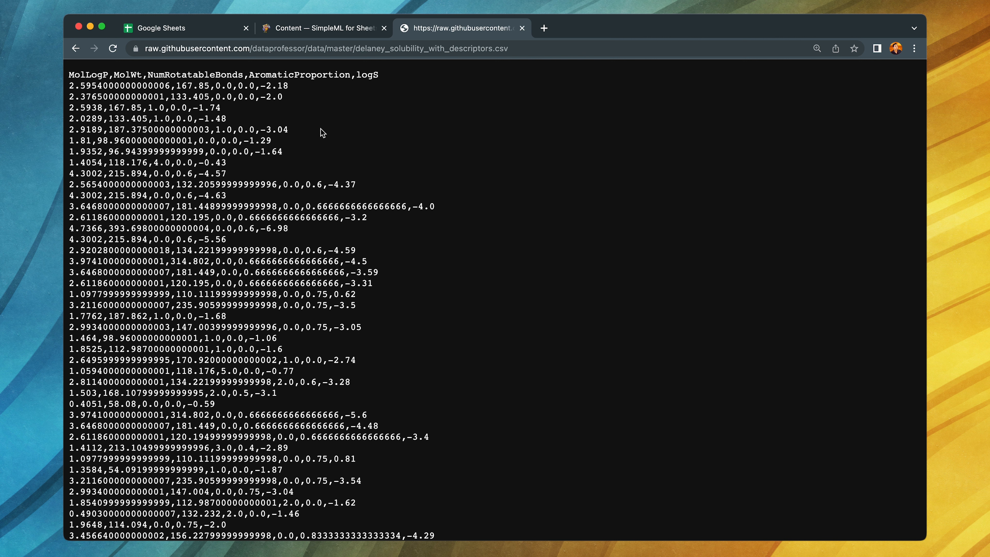
- Save the raw CSV page to the Desktop as delaney.csv
{"action": "left_click", "coordinate": [136, 7]}
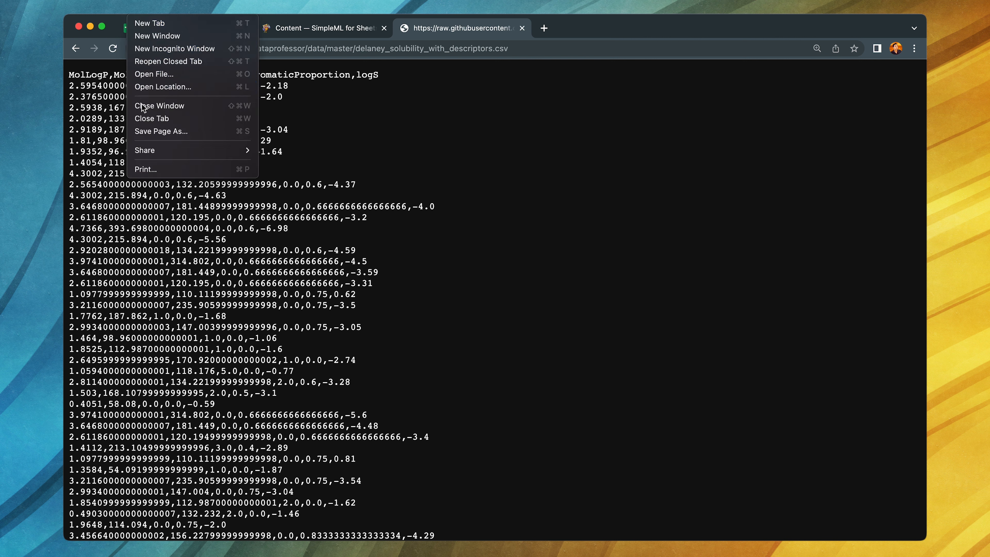
{"action": "left_click", "coordinate": [172, 132]}
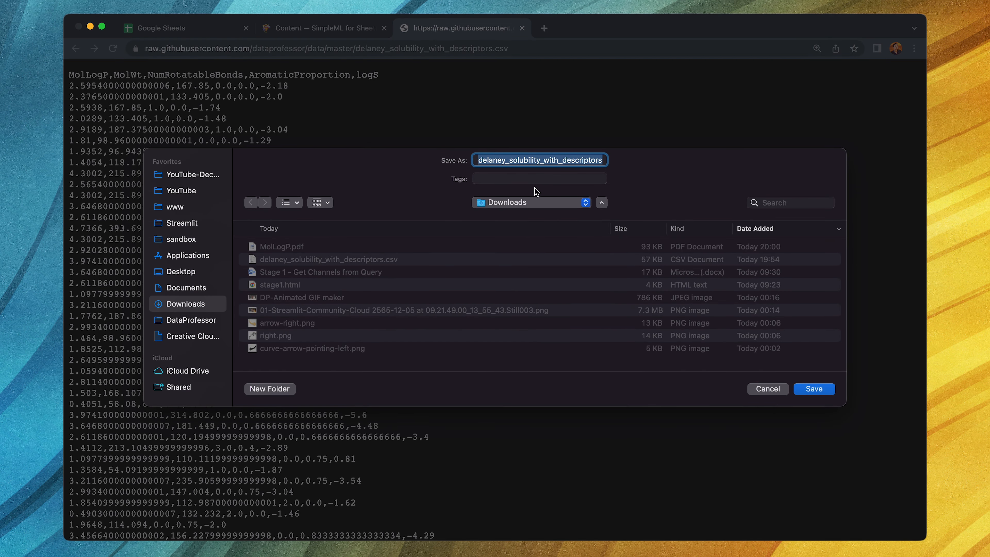
{"action": "type", "text": "delaney.csv"}
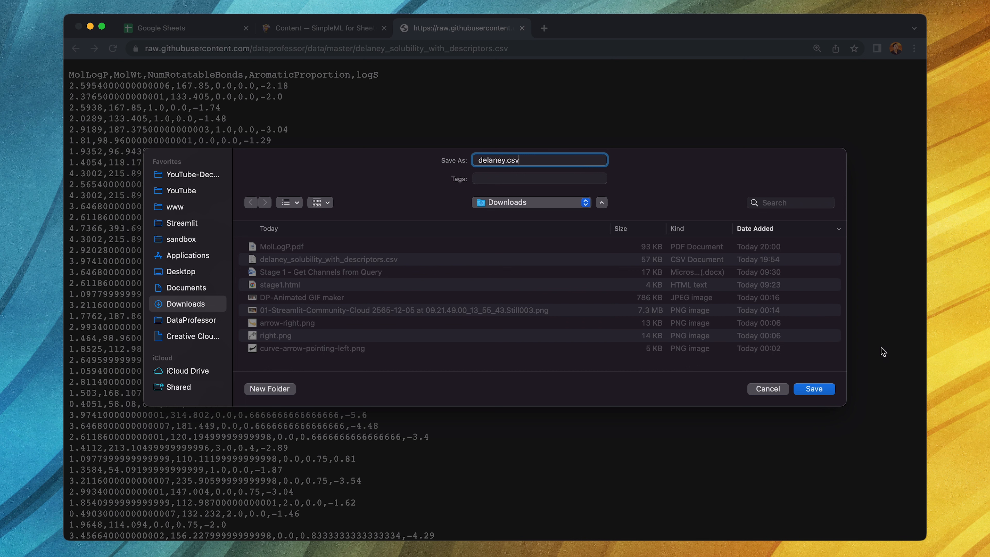
{"action": "left_click", "coordinate": [201, 272]}
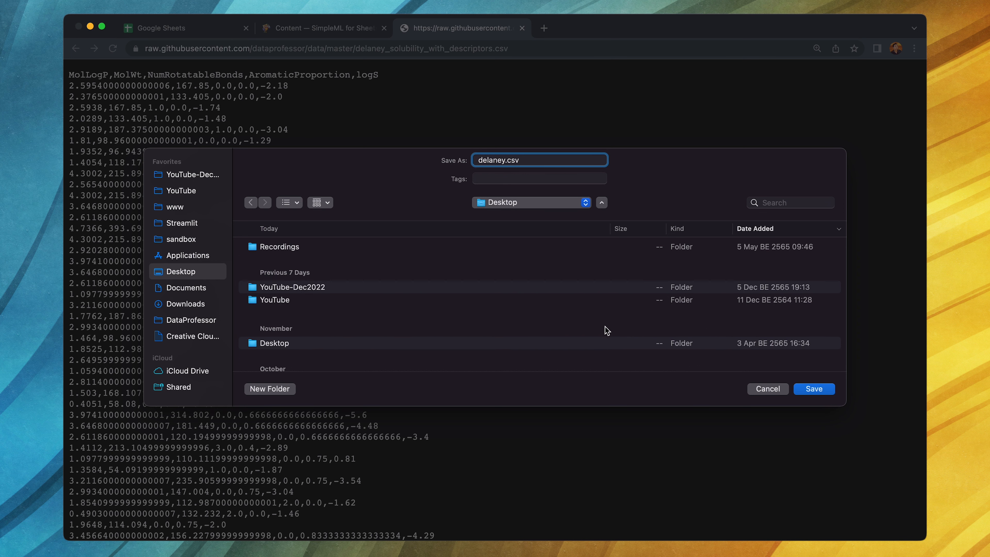
{"action": "left_click", "coordinate": [814, 389]}
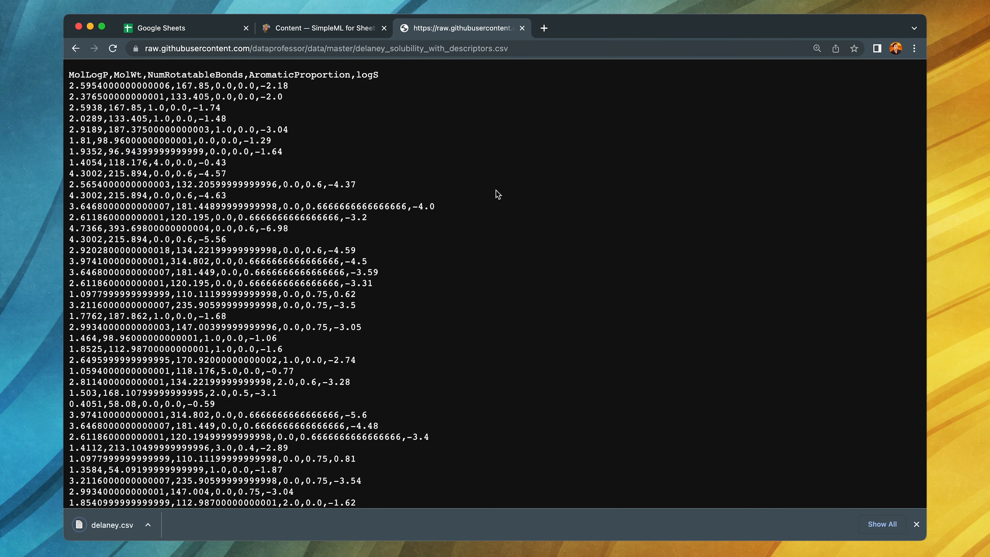
- Switch to Google Sheets, create a blank spreadsheet and bring up the upload option for opening a file
{"action": "left_click", "coordinate": [194, 30]}
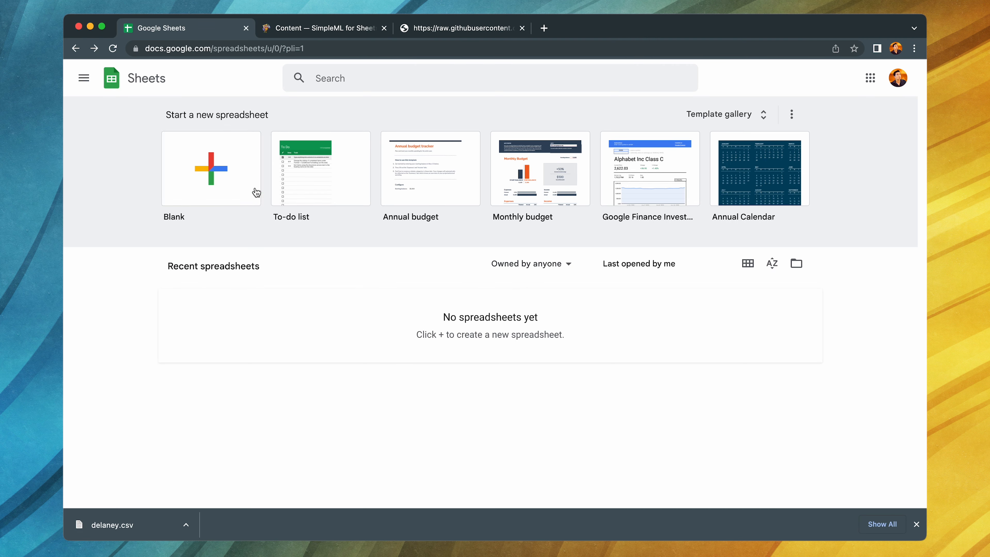
{"action": "left_click", "coordinate": [211, 186]}
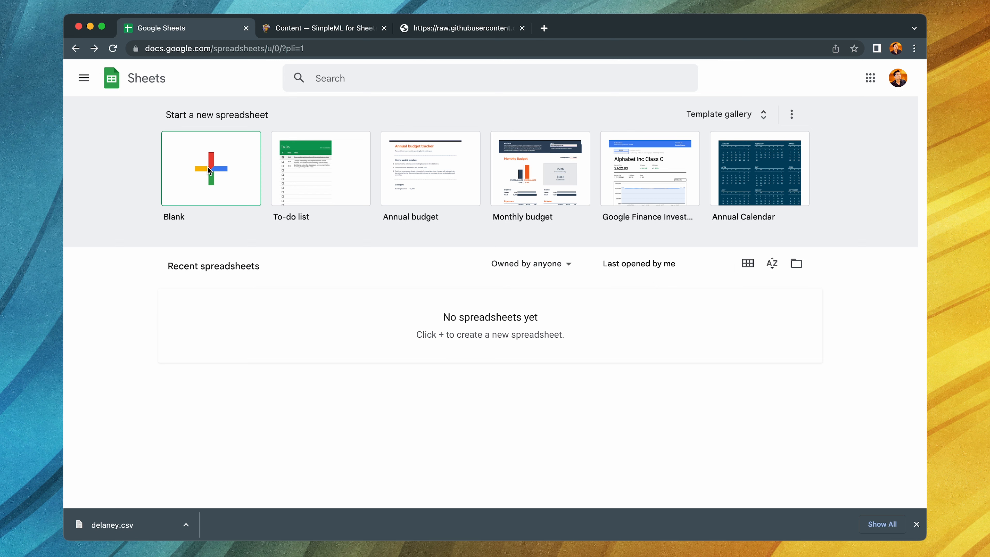
{"action": "left_click", "coordinate": [110, 87]}
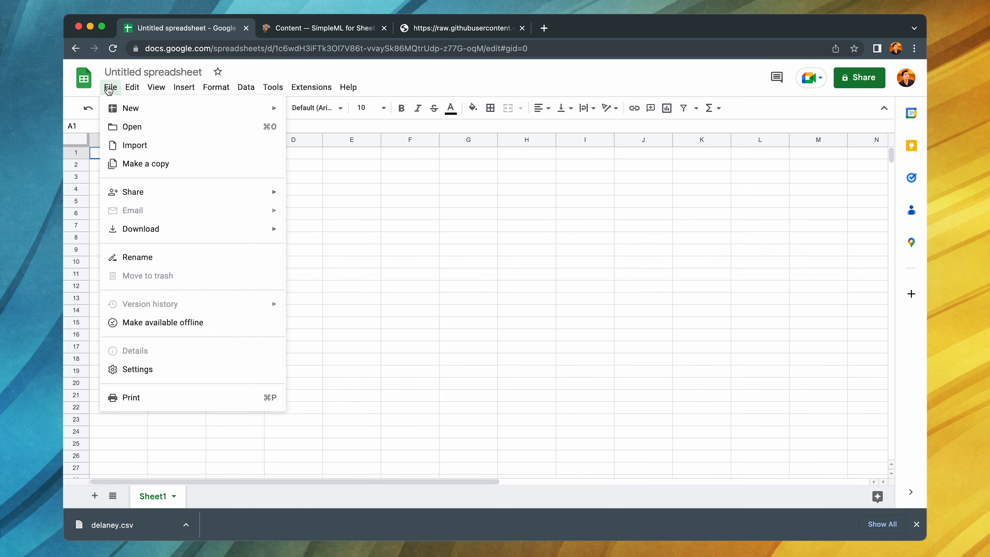
{"action": "left_click", "coordinate": [145, 129]}
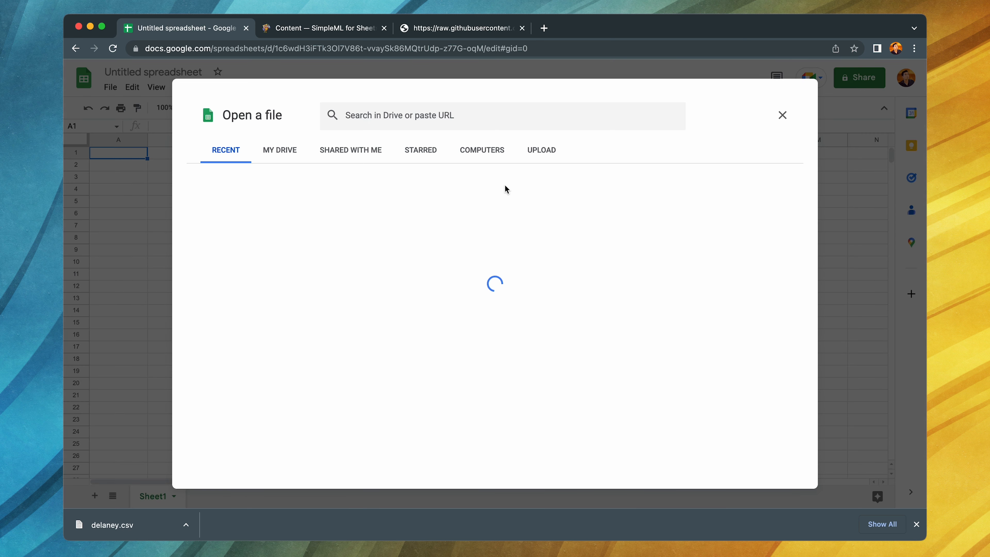
{"action": "left_click", "coordinate": [540, 152]}
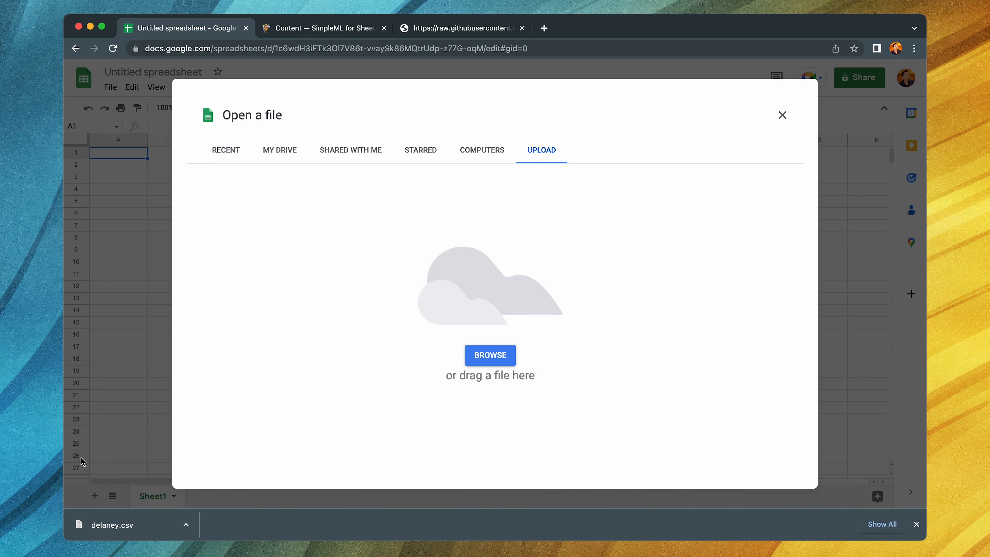
- Upload delaney.csv from the Desktop and open the uploaded file with Google Sheets
{"action": "left_click", "coordinate": [465, 353]}
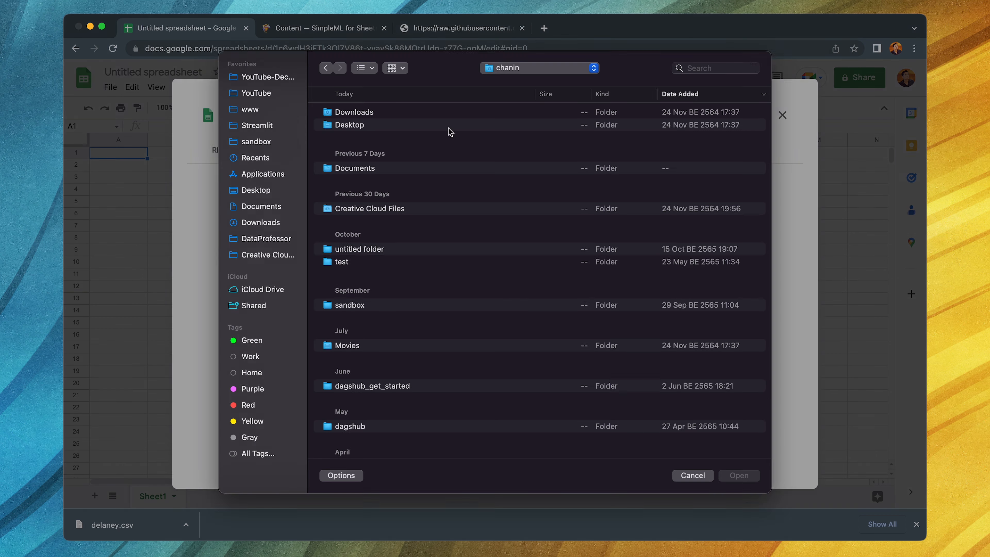
{"action": "left_click", "coordinate": [268, 200]}
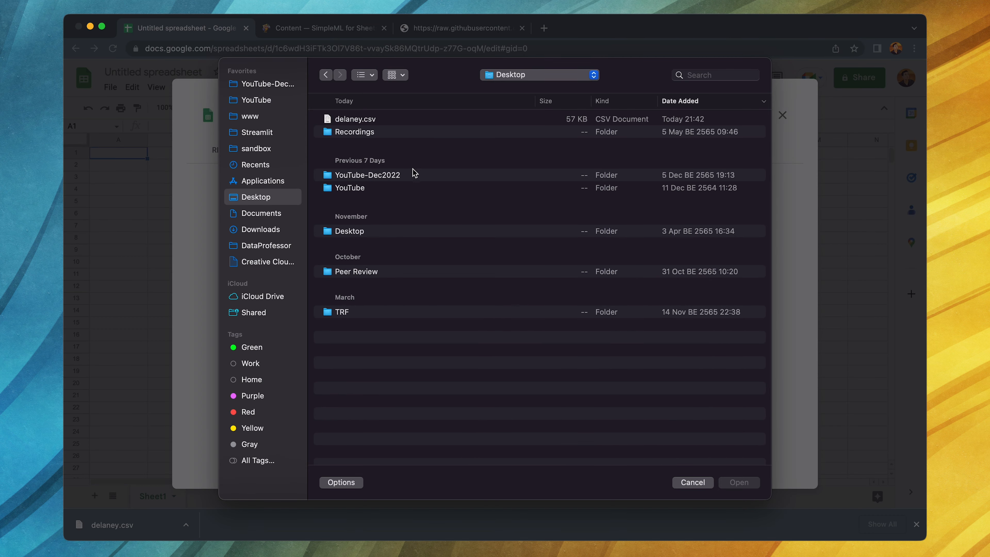
{"action": "left_click", "coordinate": [360, 120]}
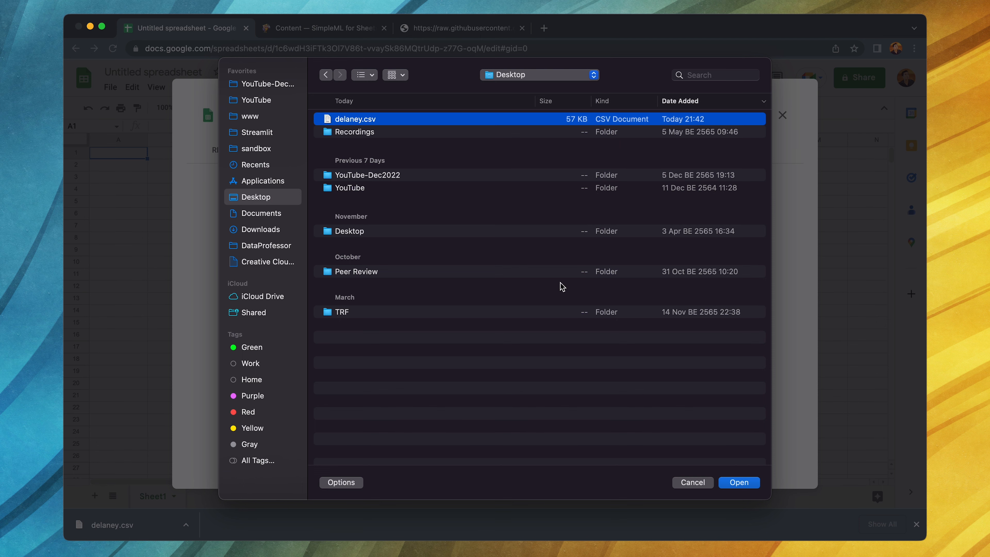
{"action": "left_click", "coordinate": [743, 486]}
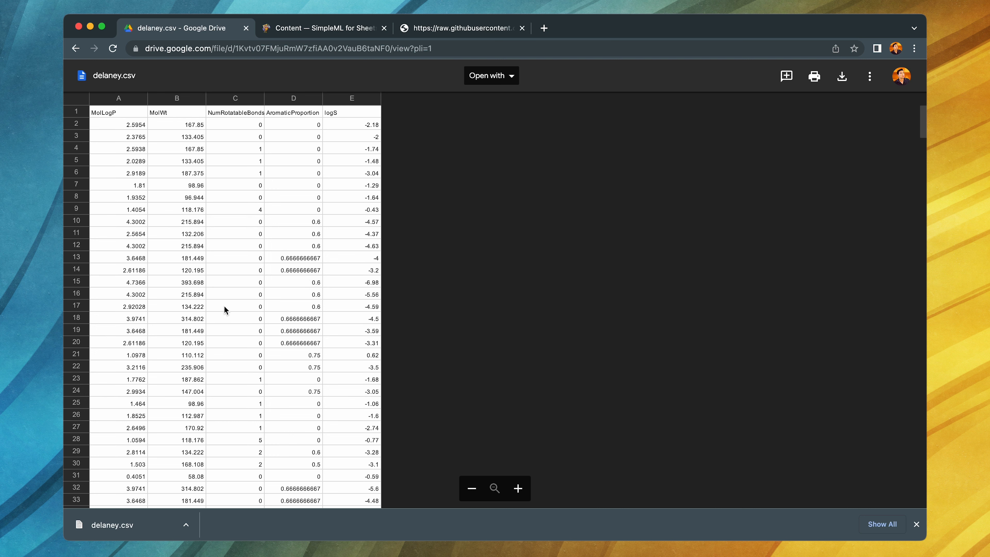
{"action": "left_click", "coordinate": [495, 80]}
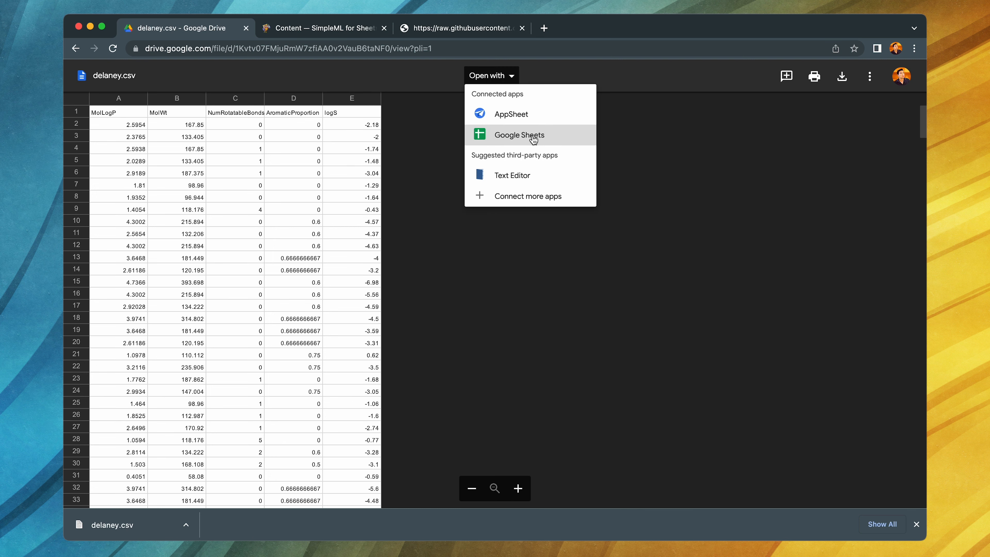
{"action": "left_click", "coordinate": [556, 135]}
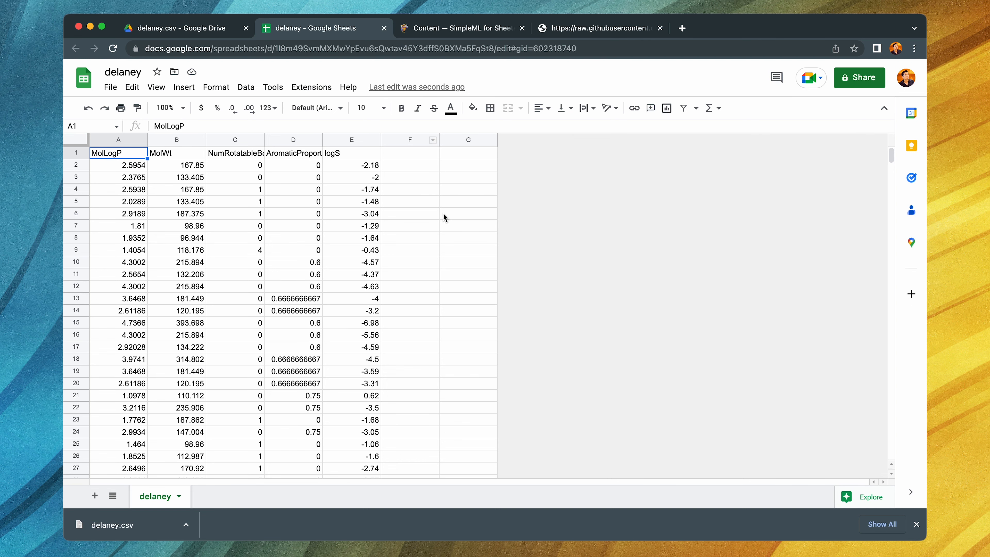
- Check the Simple ML for Sheets site, then open the add-ons marketplace from the delaney spreadsheet
{"action": "left_click", "coordinate": [470, 27]}
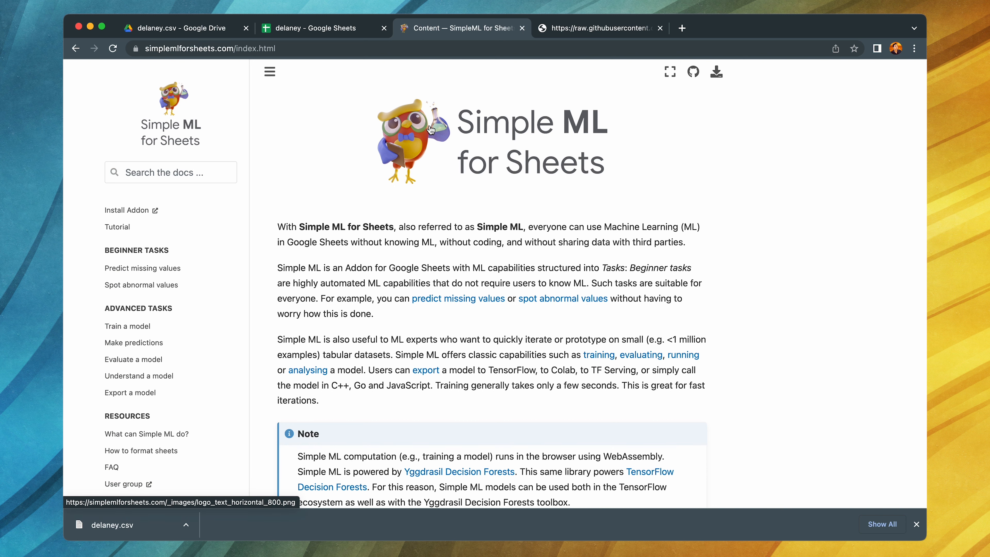
{"action": "left_click", "coordinate": [323, 31]}
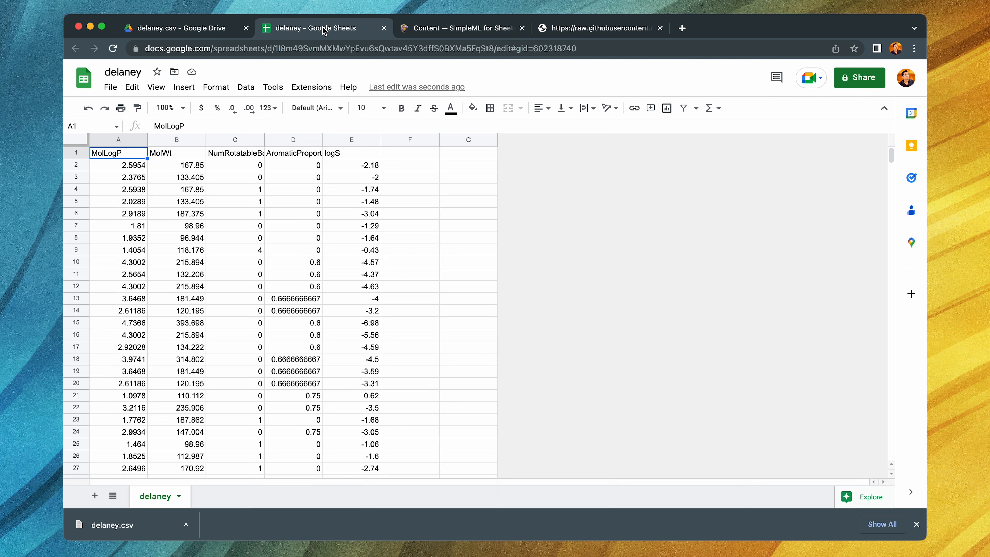
{"action": "left_click", "coordinate": [312, 88]}
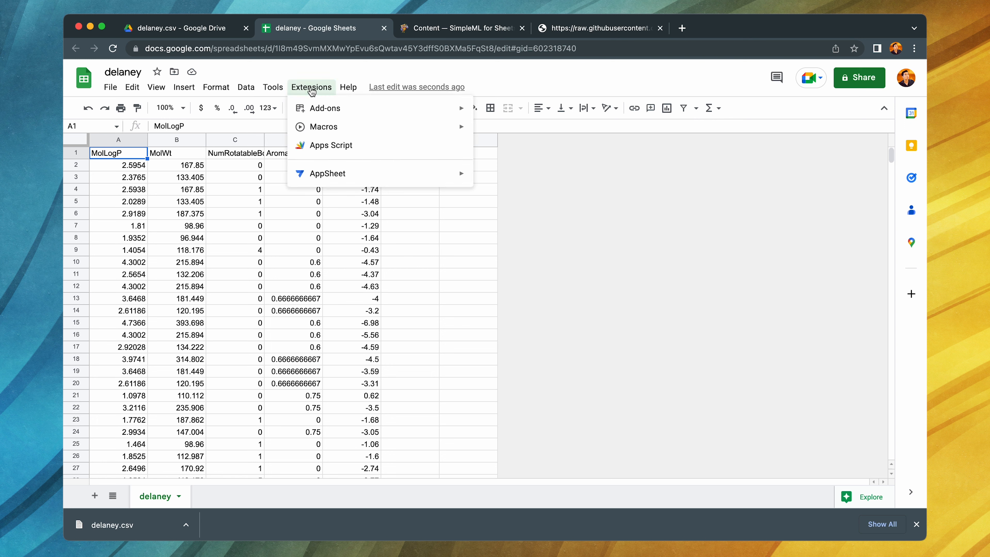
{"action": "mouse_move", "coordinate": [358, 115]}
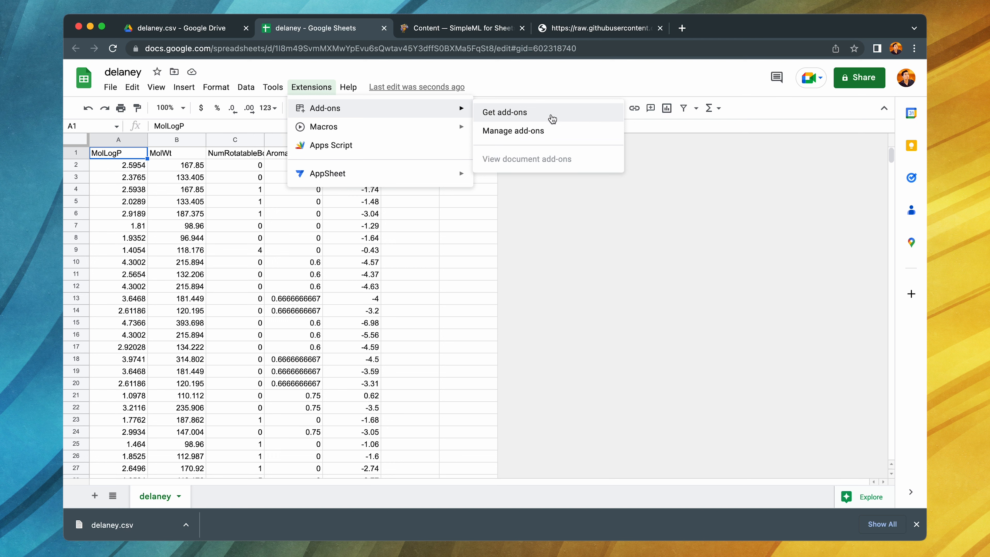
{"action": "left_click", "coordinate": [552, 118]}
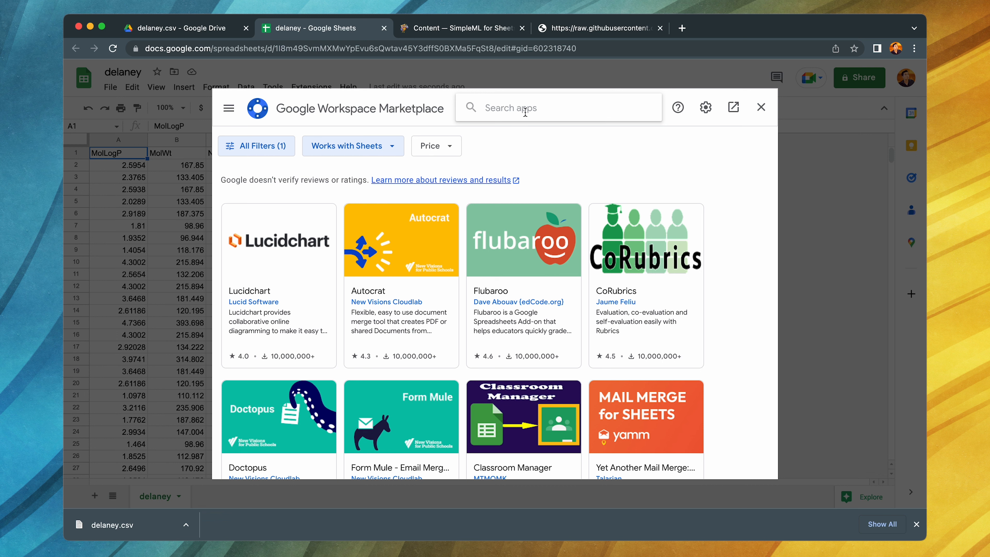
- Search the add-ons marketplace for "simpleml"
{"action": "type", "text": "simpleml"}
{"action": "key", "text": "Return"}
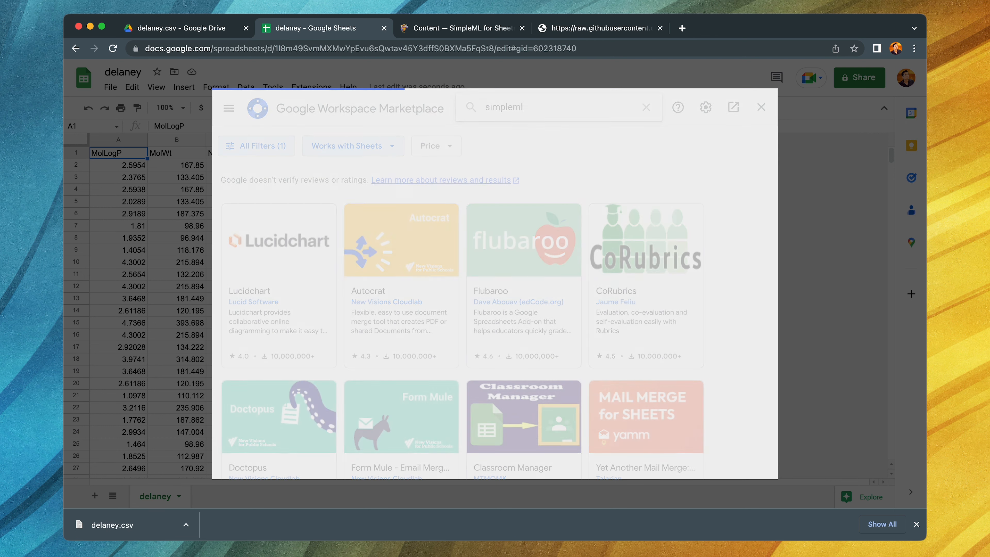
- Replace the marketplace search term with "ml" and run the search
{"action": "key", "text": "super+a"}
{"action": "key", "text": "BackSpace"}
{"action": "type", "text": "ml"}
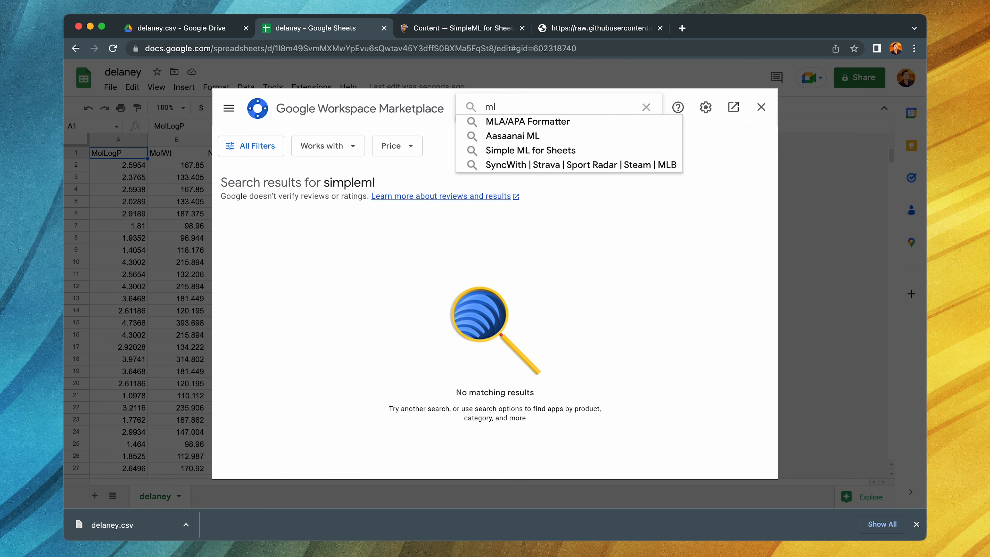
{"action": "key", "text": "Return"}
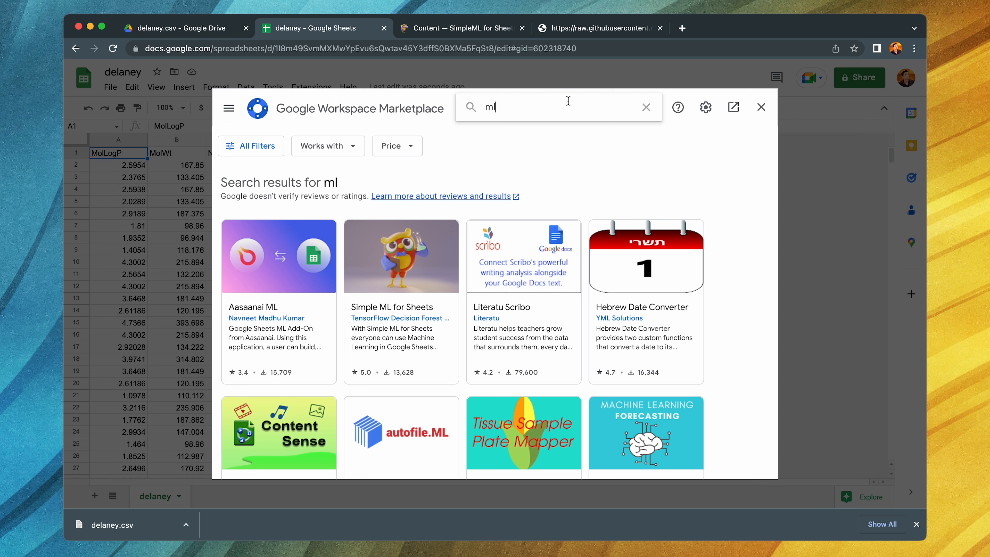
- Search the add-ons marketplace for "simple ml" and open the Simple ML for Sheets listing
{"action": "double_click", "coordinate": [507, 108]}
{"action": "type", "text": "simp"}
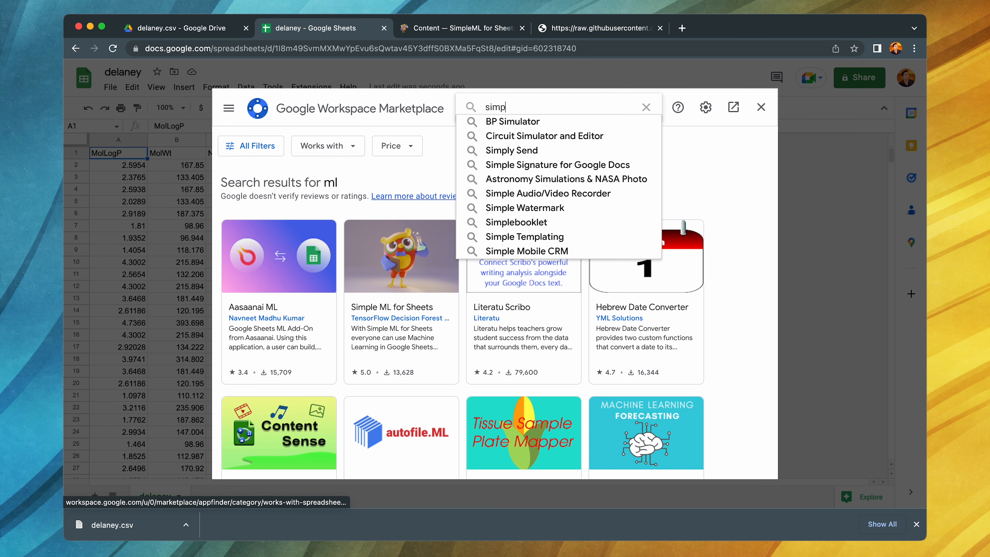
{"action": "type", "text": "le ml"}
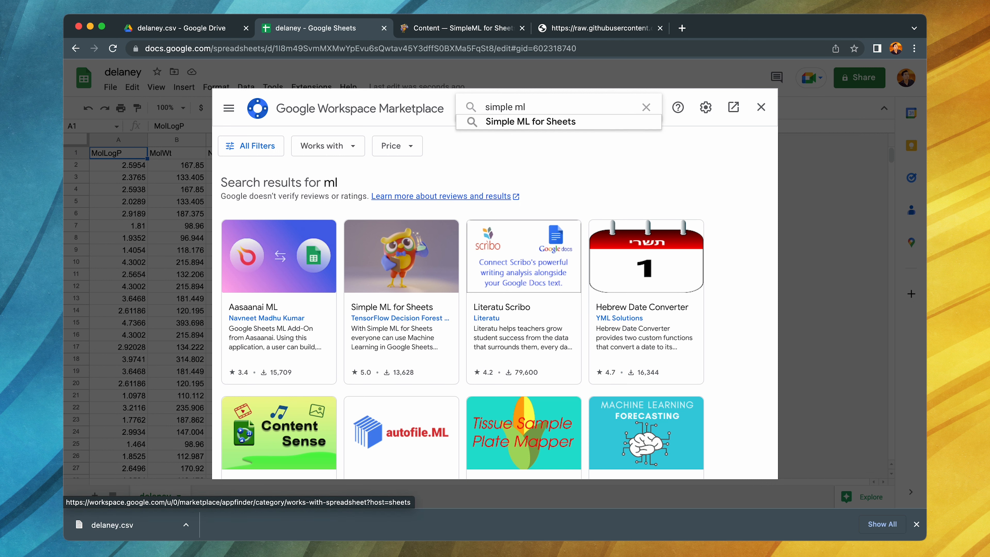
{"action": "left_click", "coordinate": [531, 124]}
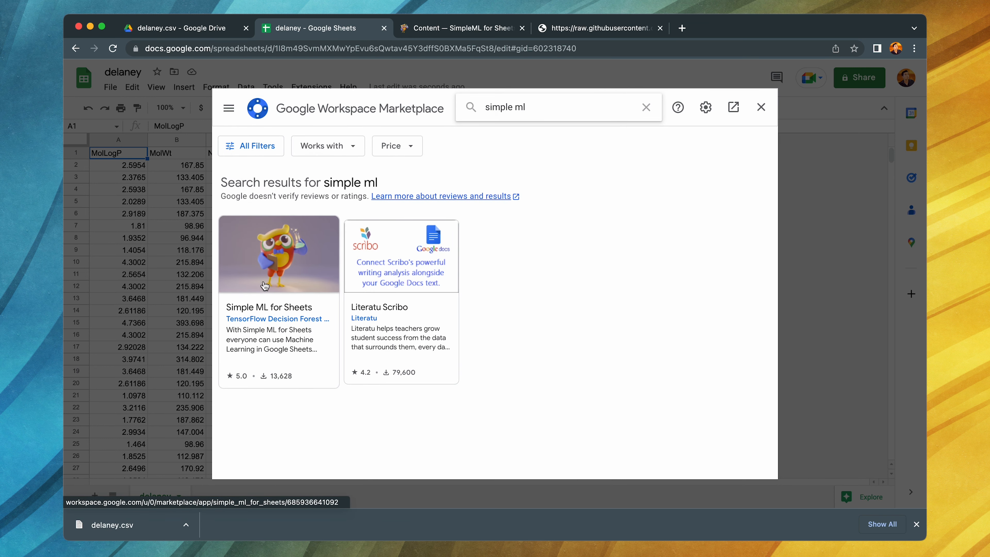
{"action": "left_click", "coordinate": [298, 283]}
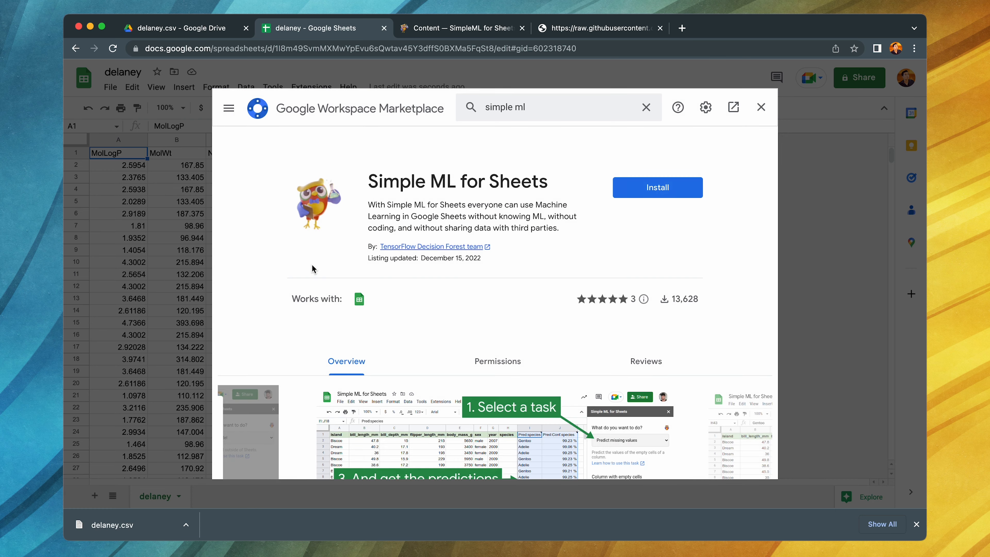
- Install Simple ML for Sheets with the existing Google account, allow the requested access, and close the marketplace
{"action": "left_click", "coordinate": [632, 188]}
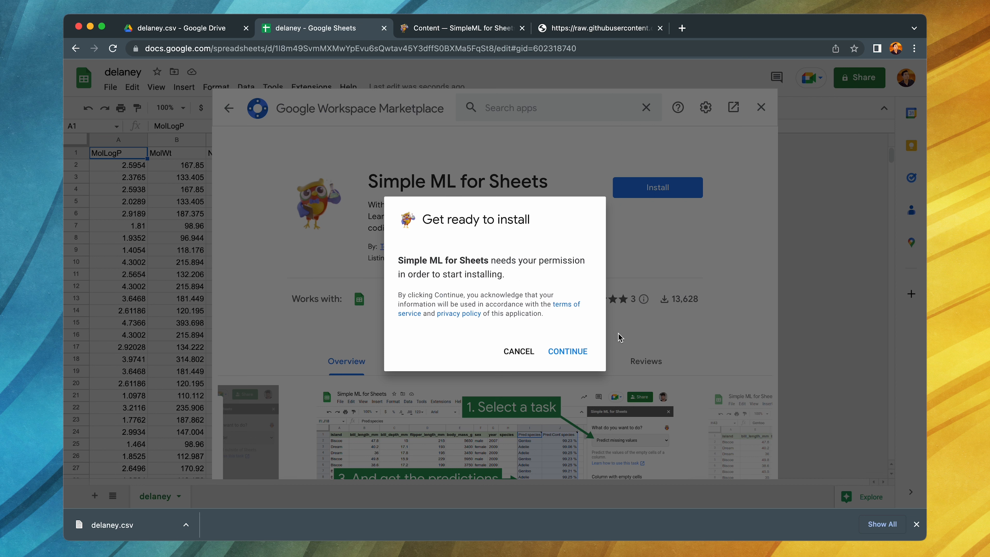
{"action": "left_click", "coordinate": [569, 352]}
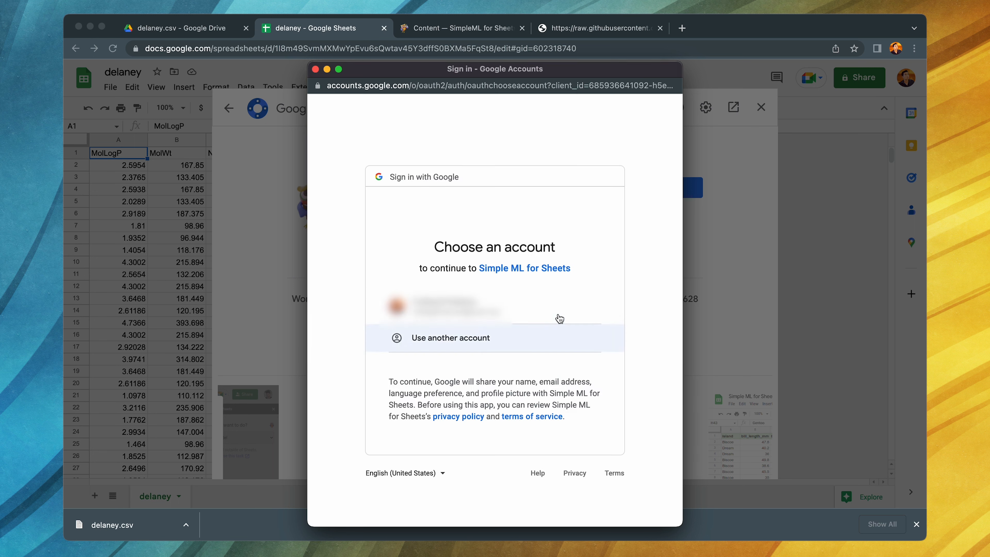
{"action": "left_click", "coordinate": [513, 310]}
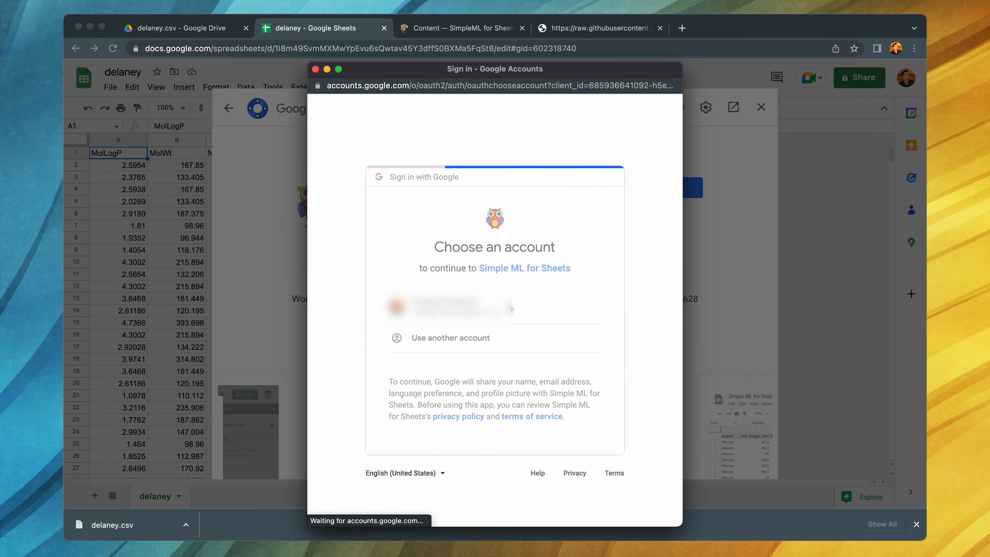
{"action": "scroll", "coordinate": [508, 307], "scroll_direction": "down", "scroll_amount": 5}
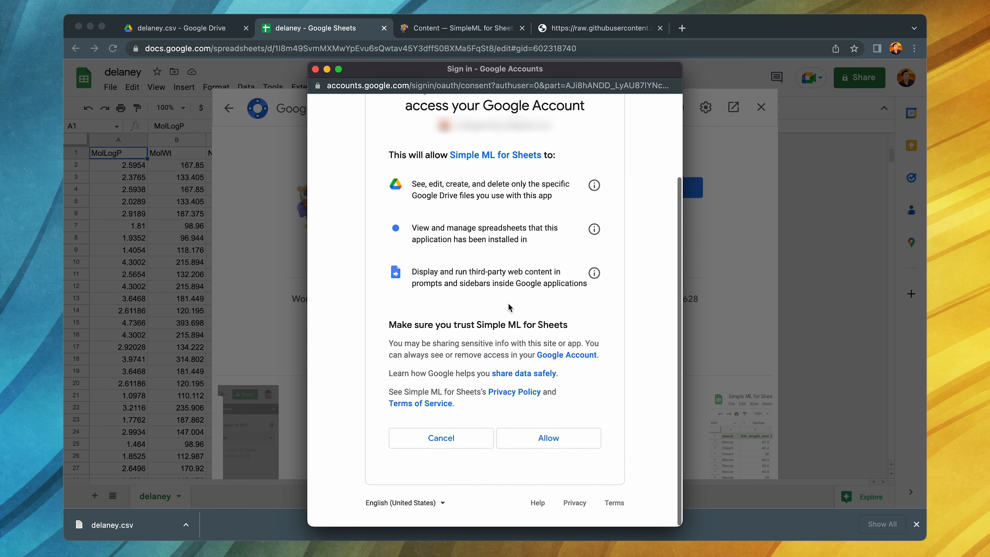
{"action": "left_click", "coordinate": [556, 443]}
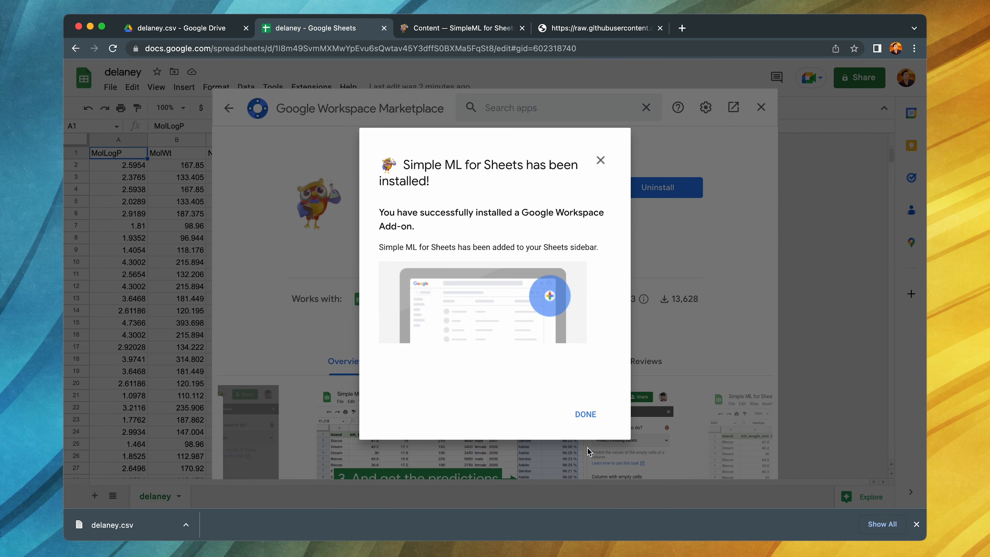
{"action": "left_click", "coordinate": [584, 415]}
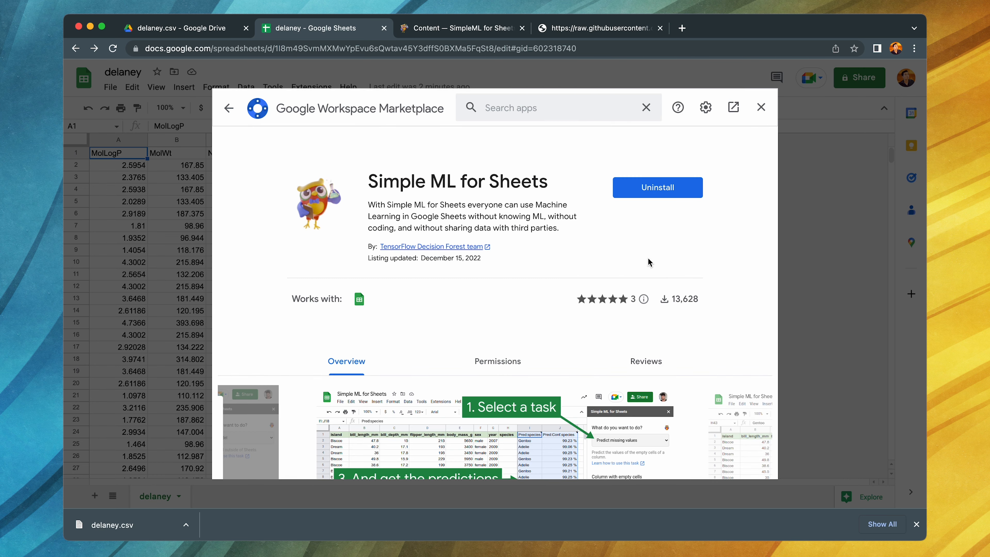
{"action": "left_click", "coordinate": [762, 106]}
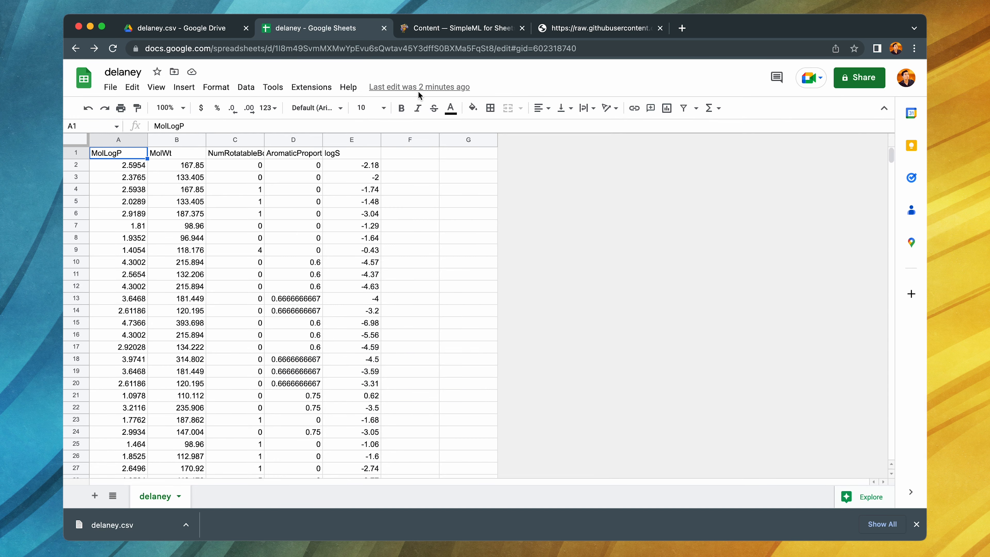
- Check the extension's available commands, then reload the delaney spreadsheet and start Simple ML for Sheets
{"action": "left_click", "coordinate": [308, 91]}
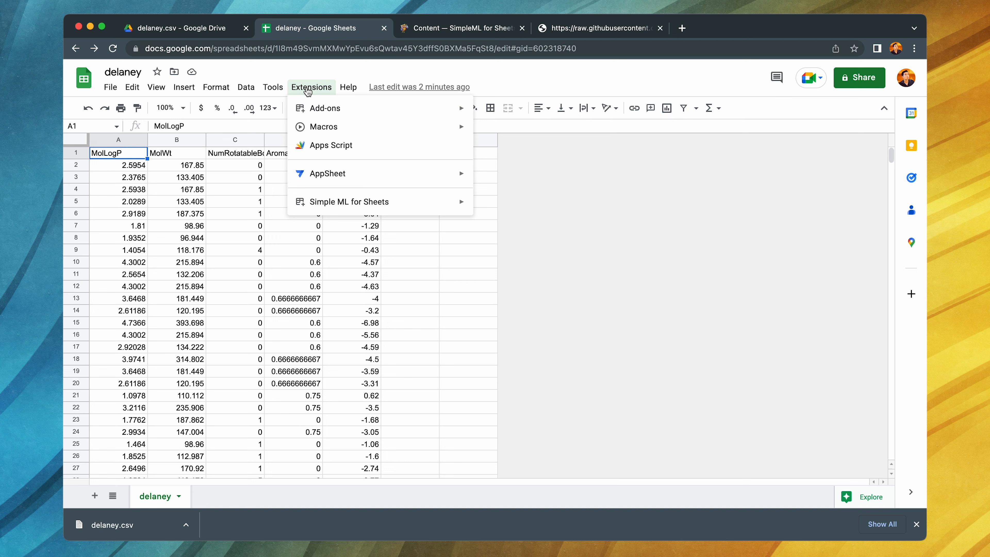
{"action": "mouse_move", "coordinate": [452, 204]}
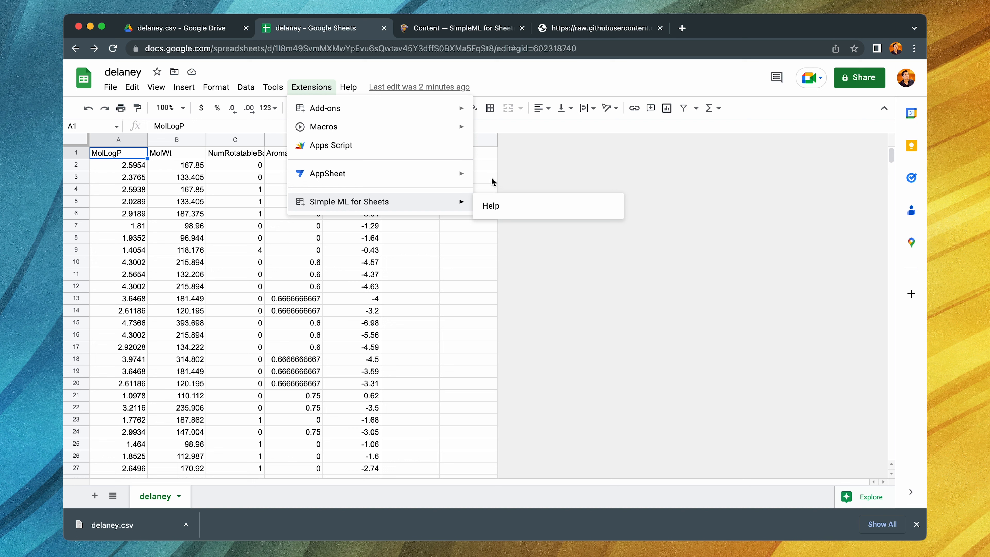
{"action": "left_click", "coordinate": [345, 73]}
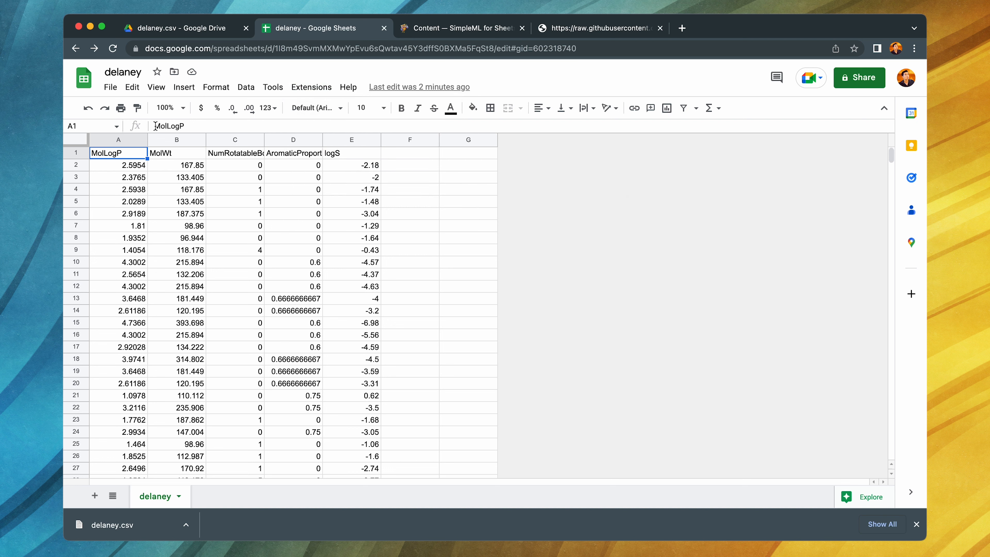
{"action": "left_click", "coordinate": [112, 48]}
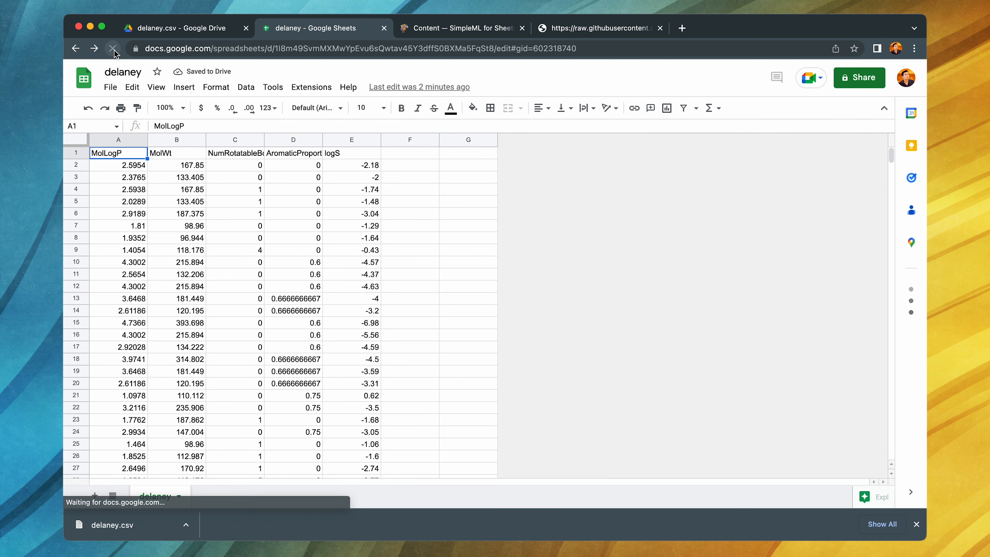
{"action": "left_click", "coordinate": [314, 92]}
{"action": "mouse_move", "coordinate": [359, 178]}
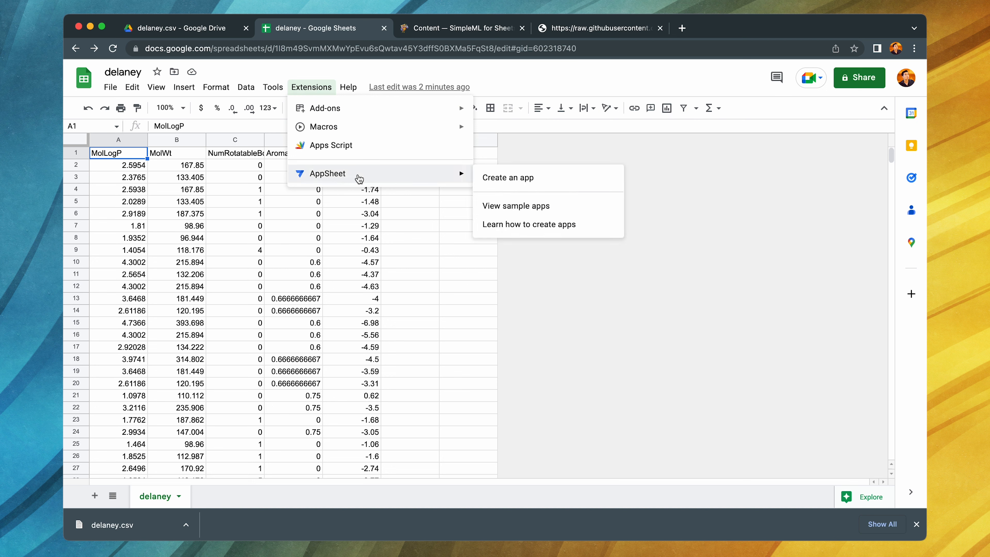
{"action": "mouse_move", "coordinate": [363, 204]}
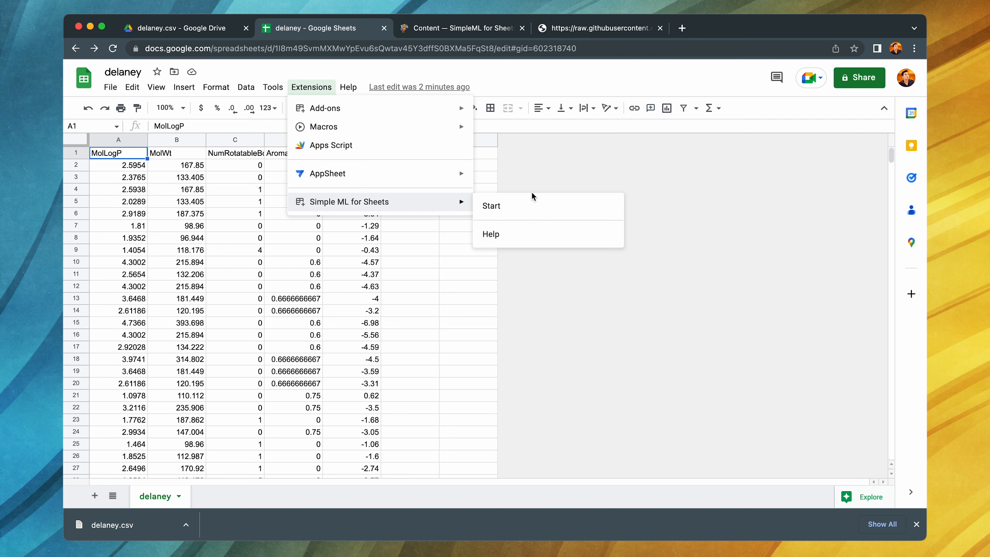
{"action": "left_click", "coordinate": [522, 211]}
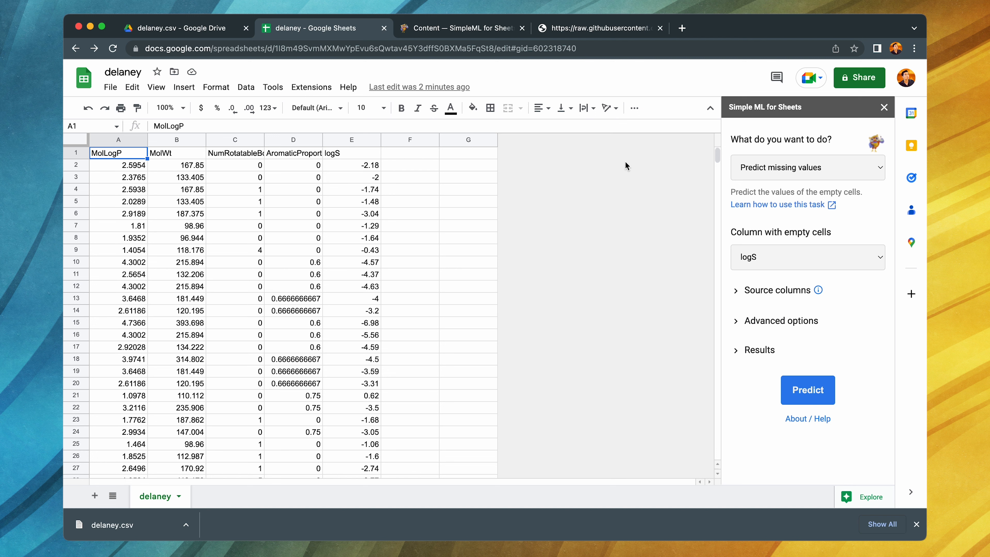
- Clear the MolWt values in cells B7, B13 and B19 of the delaney sheet
{"action": "left_click", "coordinate": [859, 171]}
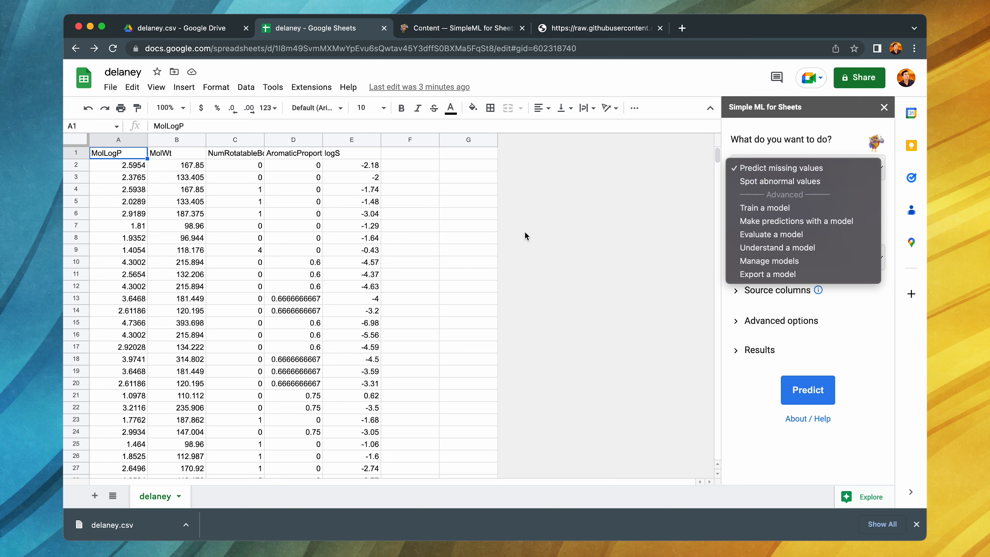
{"action": "left_click", "coordinate": [194, 241]}
{"action": "left_click", "coordinate": [190, 228]}
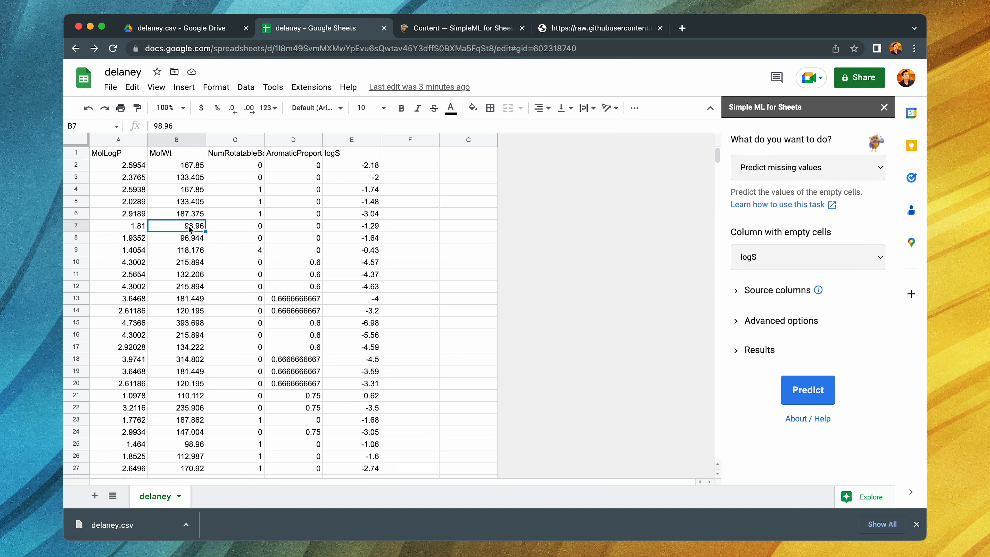
{"action": "key", "text": "Delete"}
{"action": "left_click", "coordinate": [185, 298]}
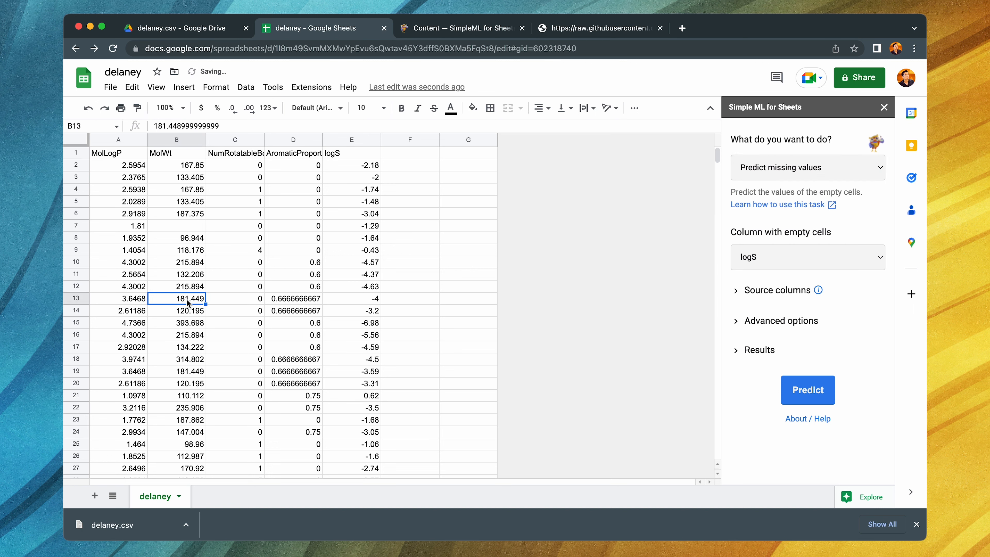
{"action": "key", "text": "Delete"}
{"action": "left_click", "coordinate": [191, 371]}
{"action": "key", "text": "Delete"}
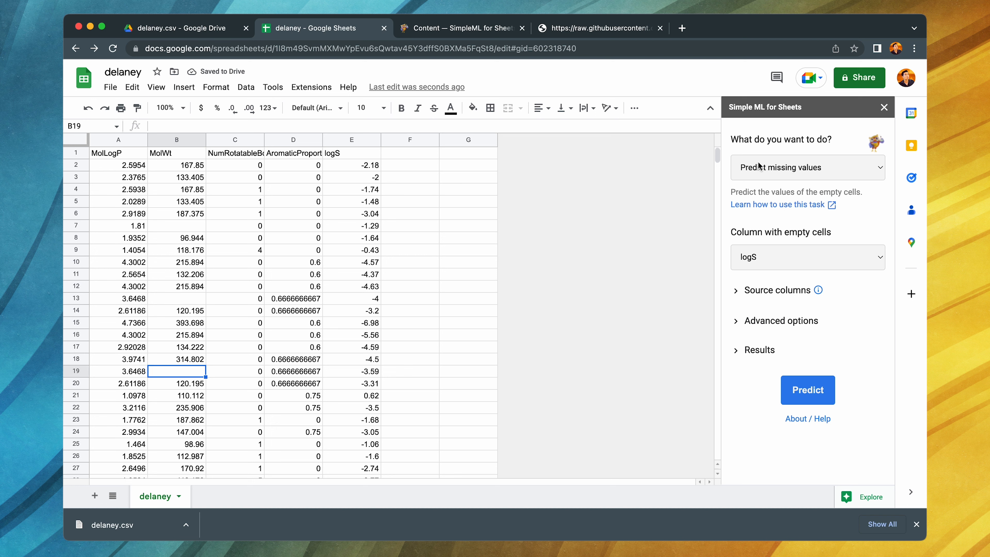
- Run the Predict missing values task on the logS column
{"action": "left_click", "coordinate": [820, 174]}
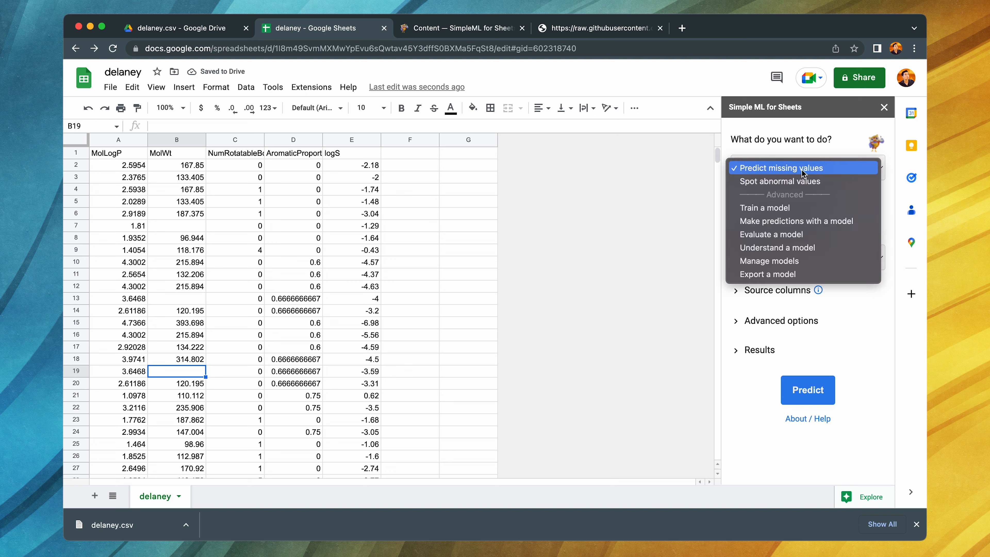
{"action": "left_click", "coordinate": [805, 171]}
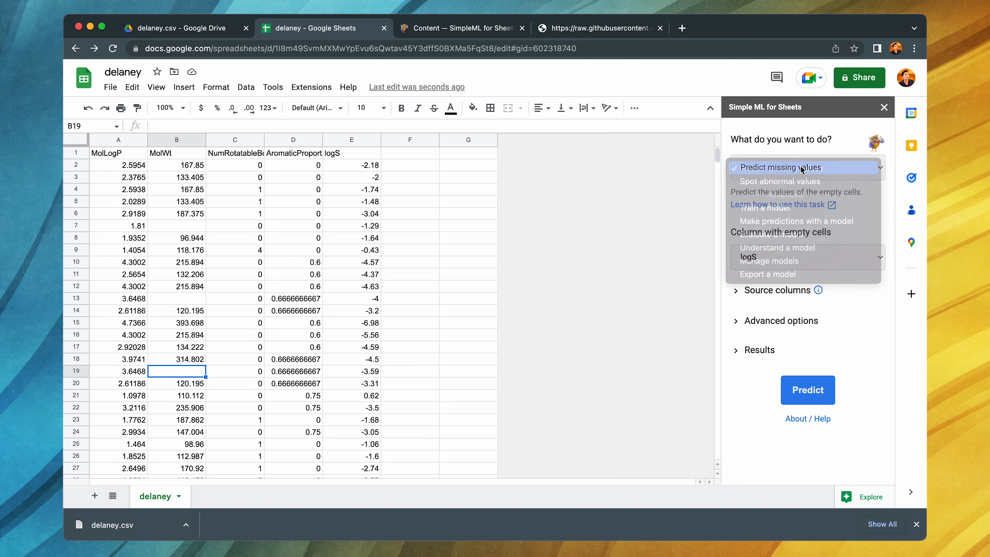
{"action": "left_click", "coordinate": [805, 393]}
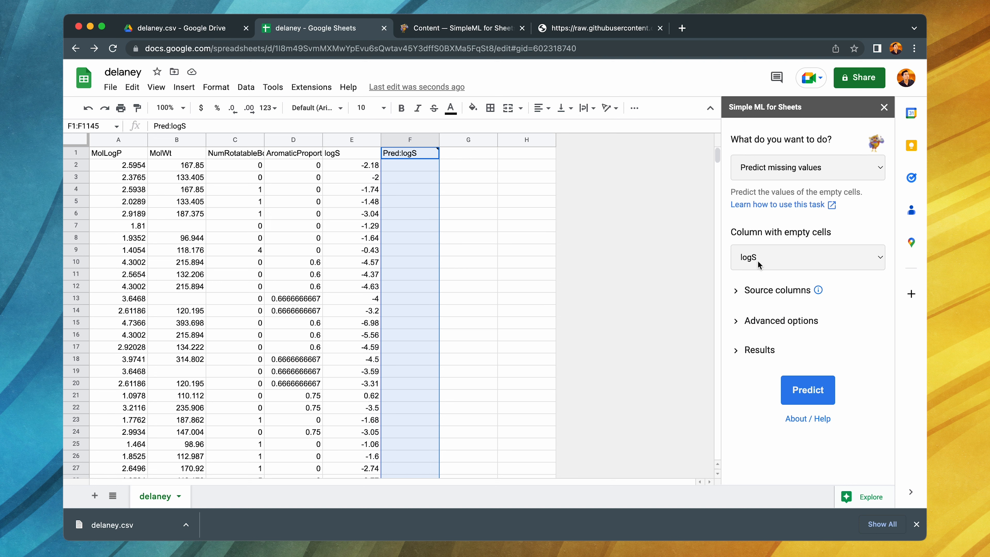
- Change the column with empty cells to MolWt and run the missing-value prediction
{"action": "left_click", "coordinate": [792, 259]}
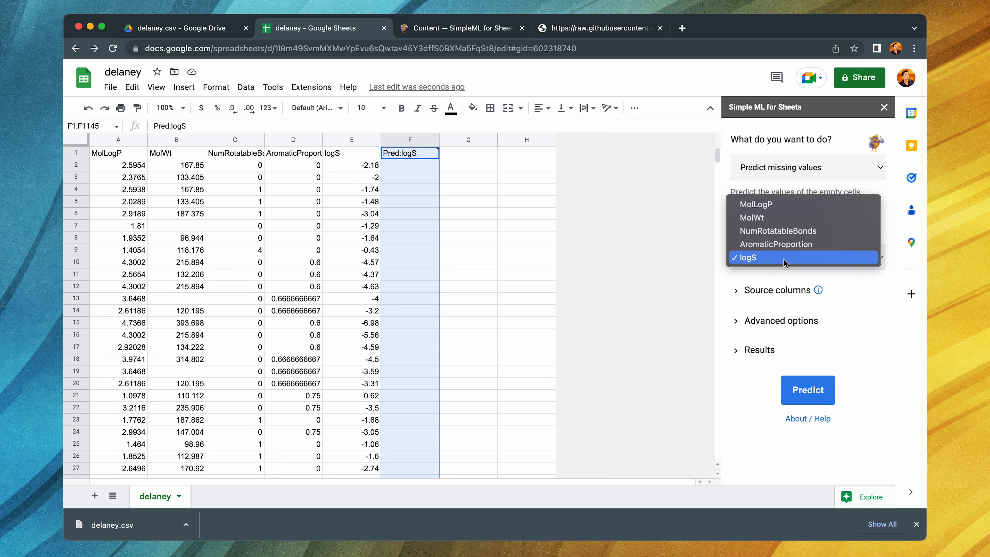
{"action": "left_click", "coordinate": [770, 218]}
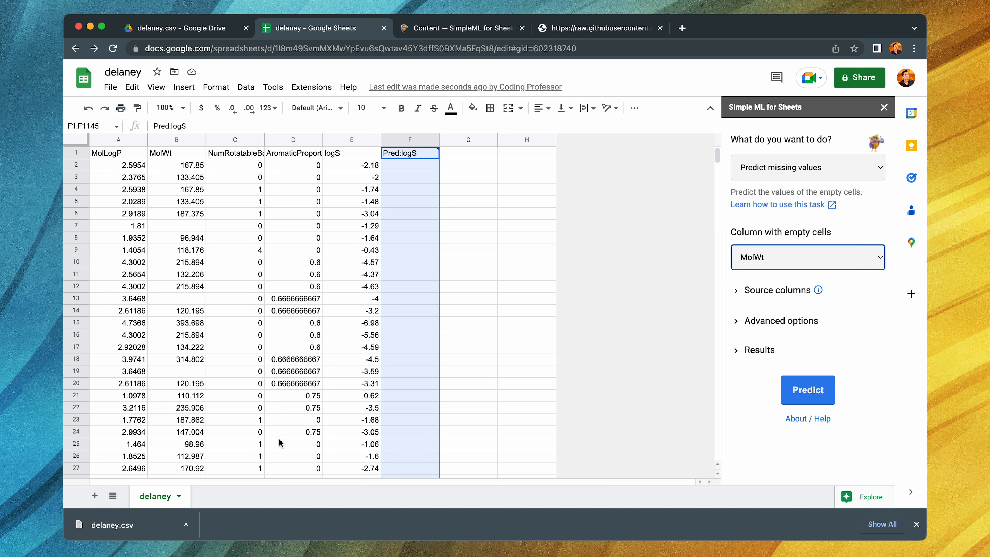
{"action": "left_click", "coordinate": [810, 387]}
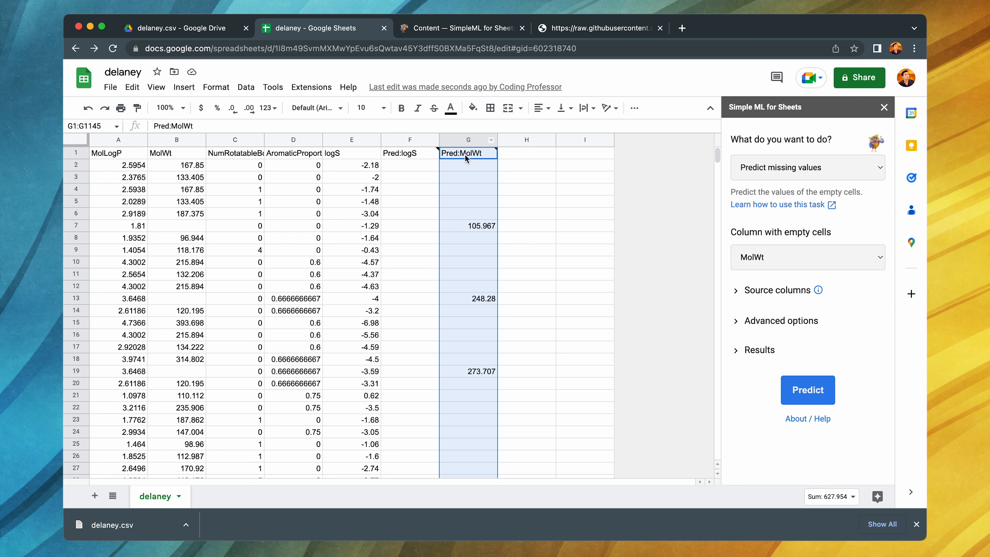
- Compare the emptied MolWt cells in rows 7, 13 and 19 with their Pred:MolWt predictions and examine that column's header note
{"action": "mouse_move", "coordinate": [475, 156]}
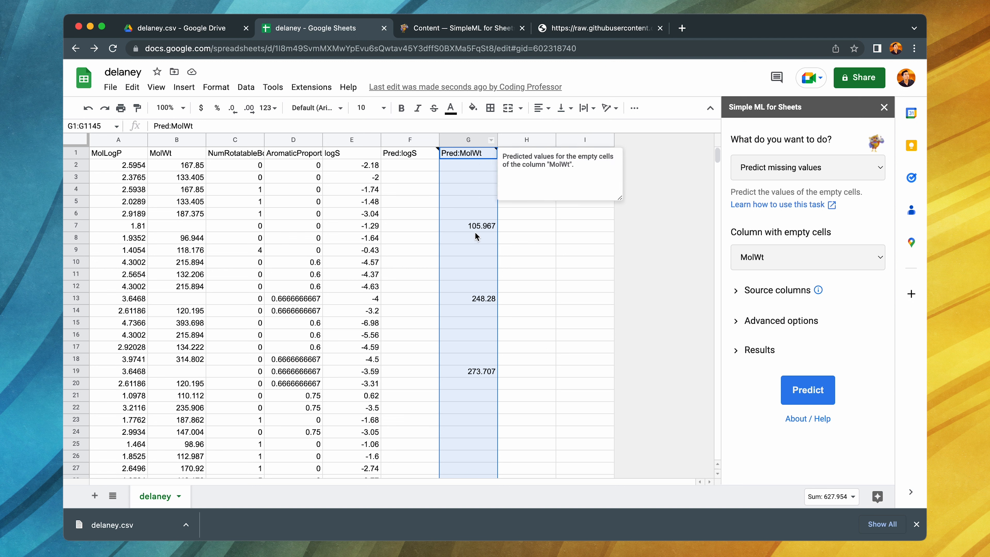
{"action": "left_click", "coordinate": [185, 226]}
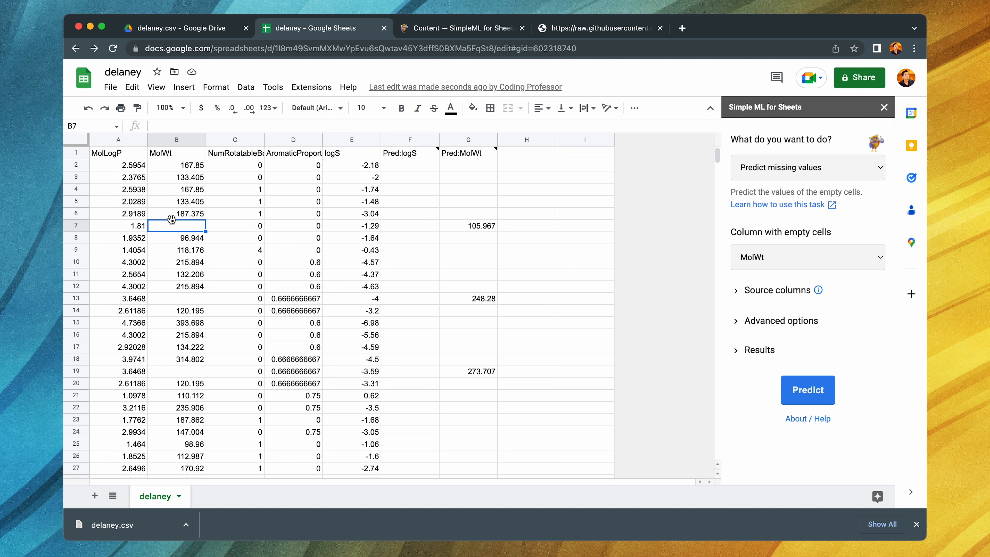
{"action": "left_click", "coordinate": [188, 298]}
{"action": "left_click", "coordinate": [494, 299]}
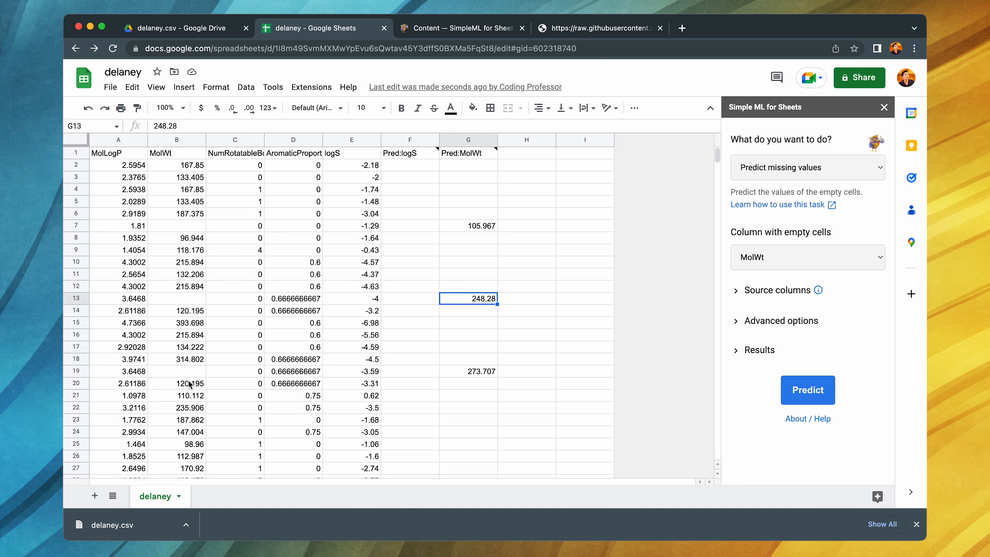
{"action": "left_click", "coordinate": [181, 372]}
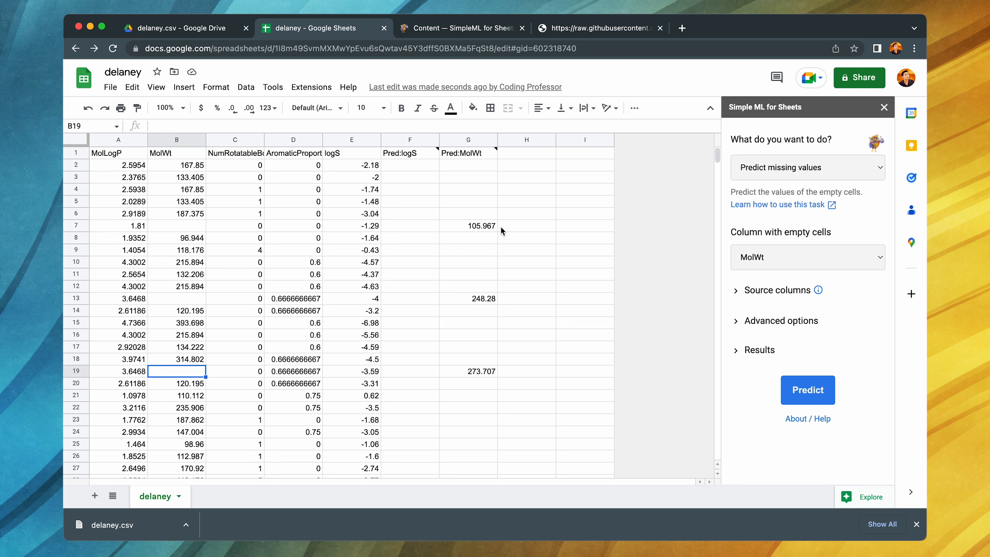
{"action": "left_click", "coordinate": [514, 228]}
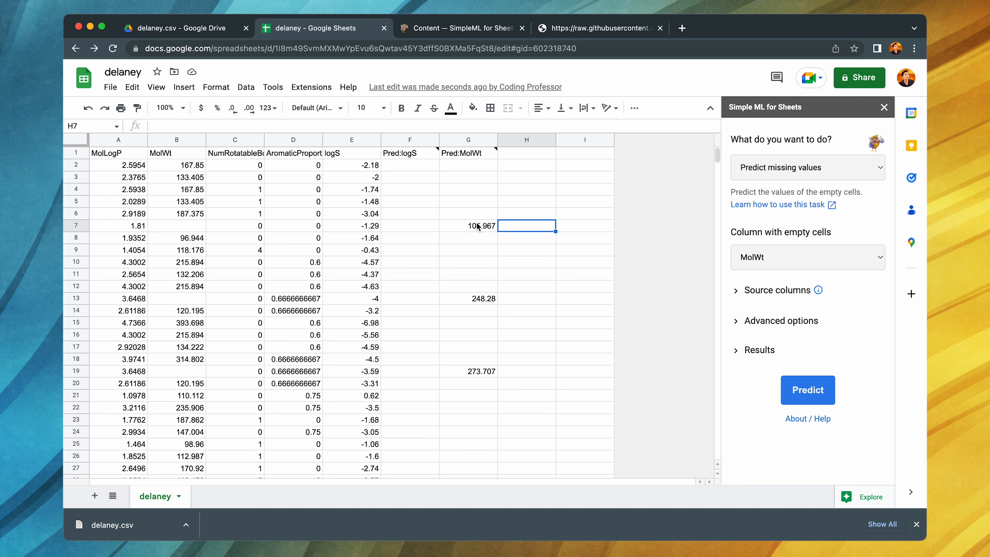
{"action": "left_click_drag", "start_coordinate": [477, 227], "coordinate": [478, 372]}
{"action": "left_click", "coordinate": [507, 177]}
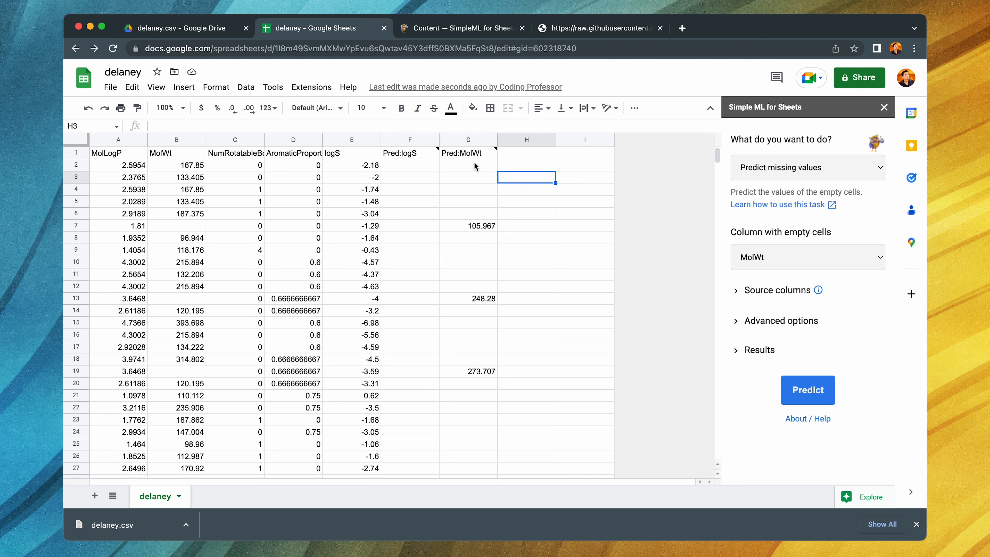
{"action": "left_click", "coordinate": [468, 152]}
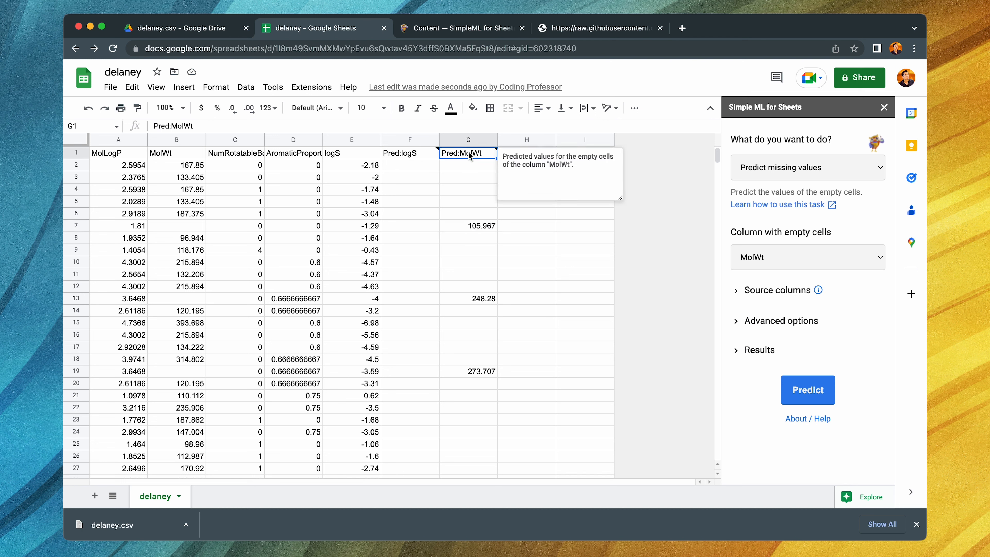
- Copy the Pred:MolWt column from its header through row 19 (G1:G19)
{"action": "left_click", "coordinate": [474, 374], "text": "shift"}
{"action": "key", "text": "ctrl+c"}
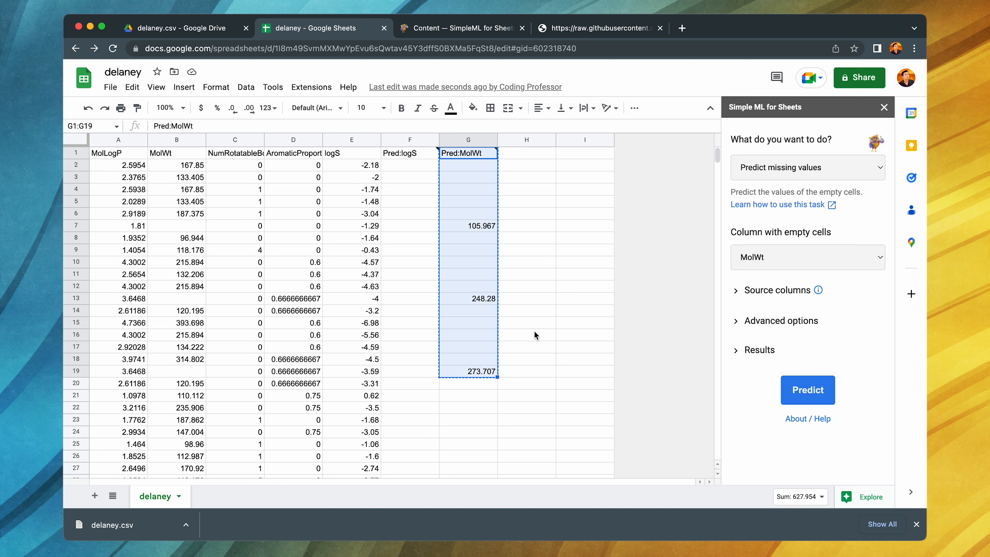
{"action": "left_click", "coordinate": [536, 331]}
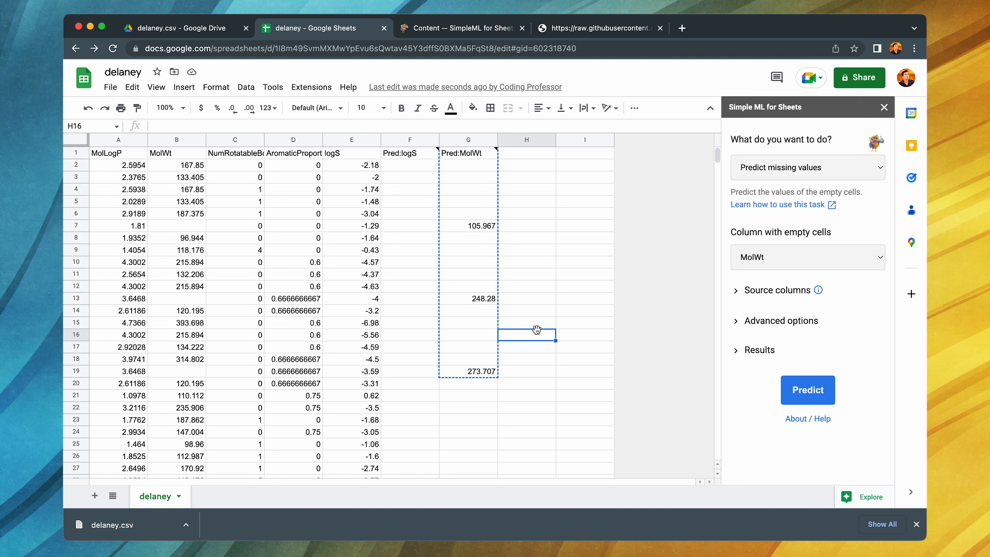
- Undo the Pred:MolWt and Pred:logS predictions and the clearing of MolWt cells B7, B13 and B19
{"action": "key", "text": "ctrl+z"}
{"action": "key", "text": "ctrl+z"}
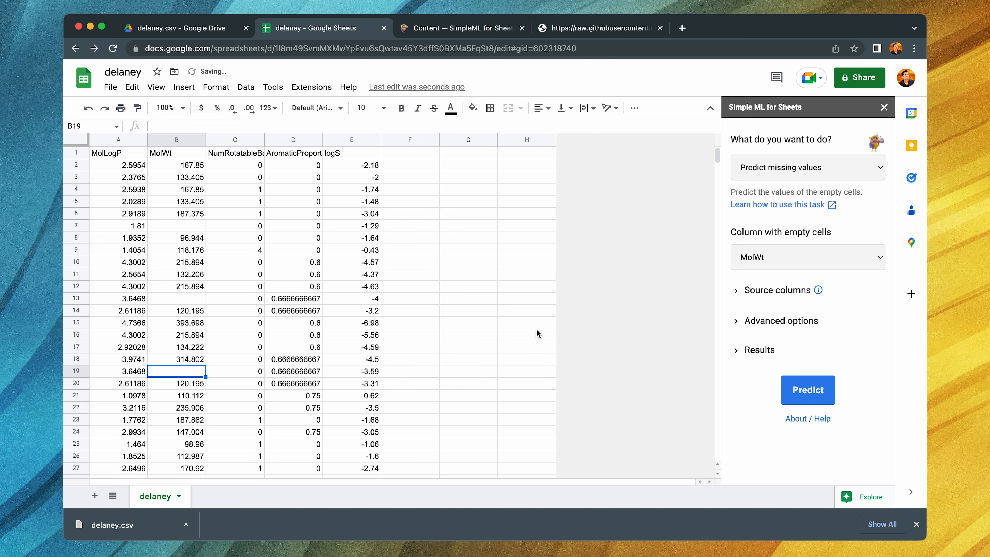
{"action": "key", "text": "ctrl+z"}
{"action": "key", "text": "ctrl+z"}
{"action": "key", "text": "ctrl+z"}
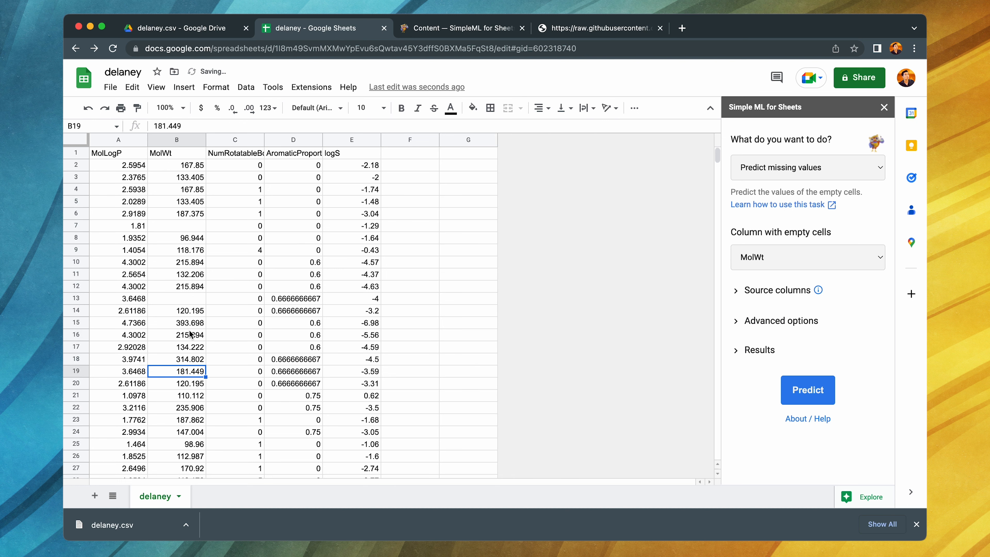
{"action": "key", "text": "ctrl+z"}
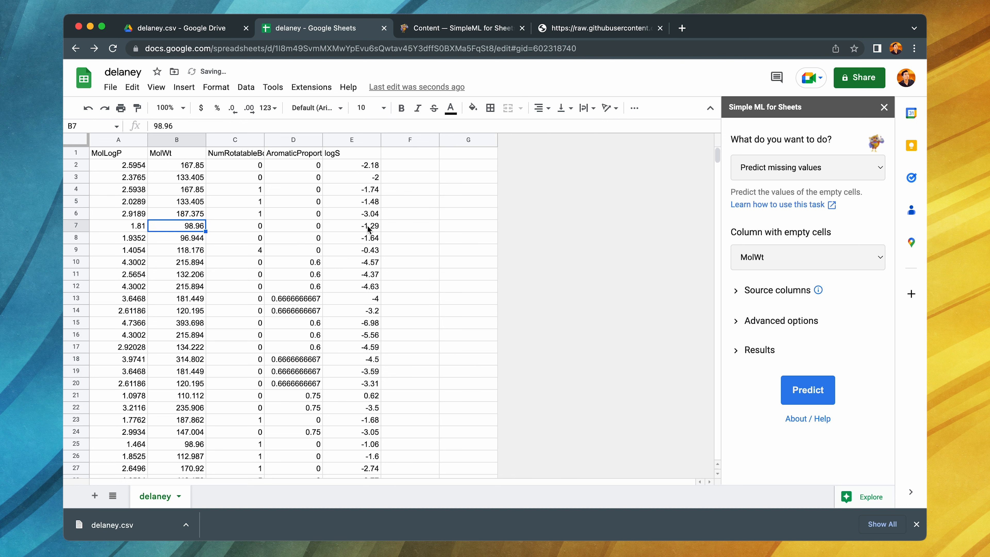
- Paste the copied predictions starting at F1 and compare them with the original MolWt values in rows 7, 13 and 19
{"action": "left_click", "coordinate": [417, 155]}
{"action": "key", "text": "ctrl+v"}
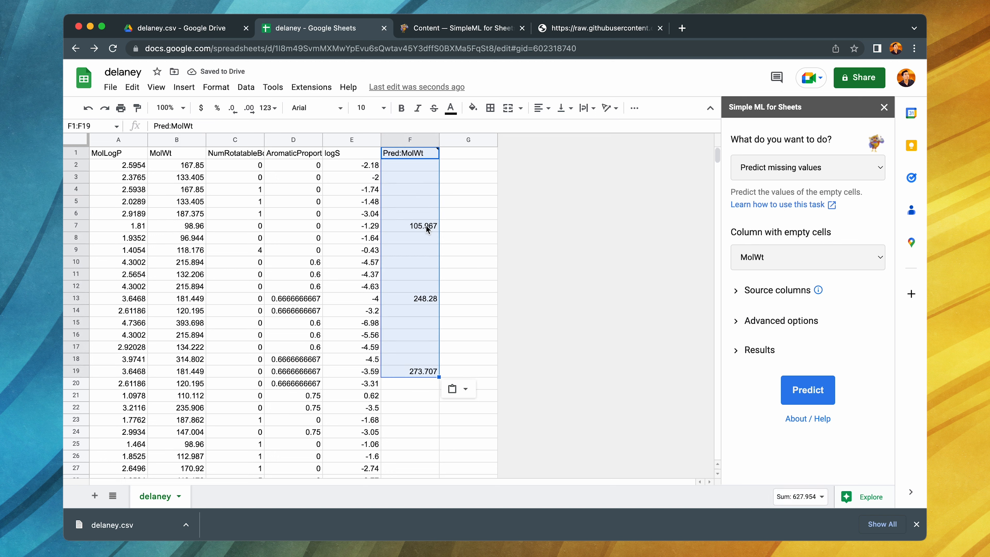
{"action": "left_click", "coordinate": [419, 225]}
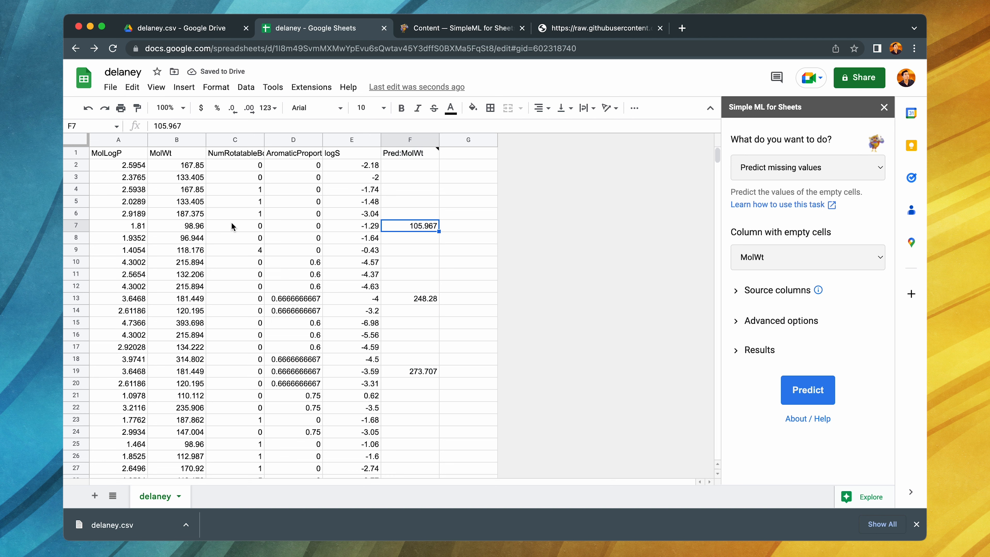
{"action": "left_click", "coordinate": [190, 228]}
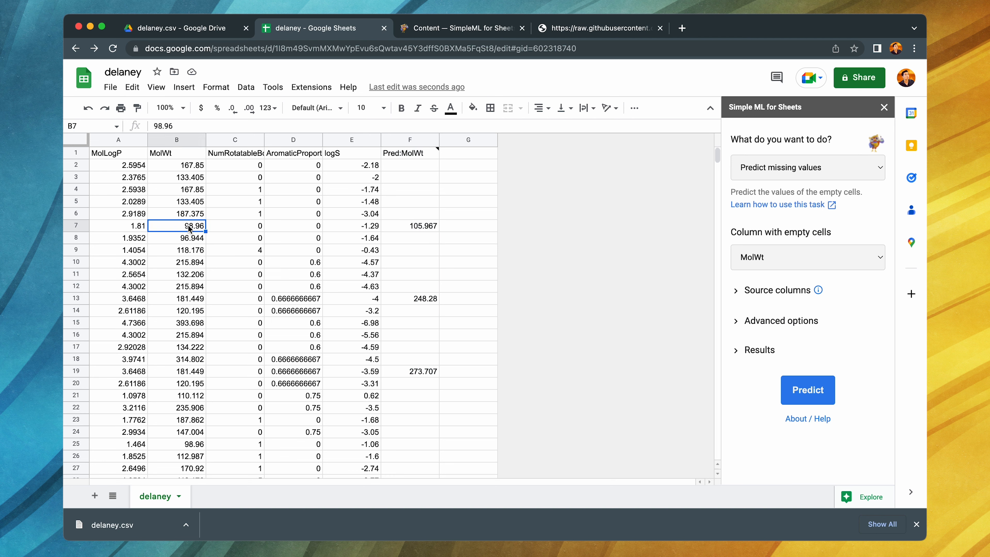
{"action": "left_click", "coordinate": [414, 299]}
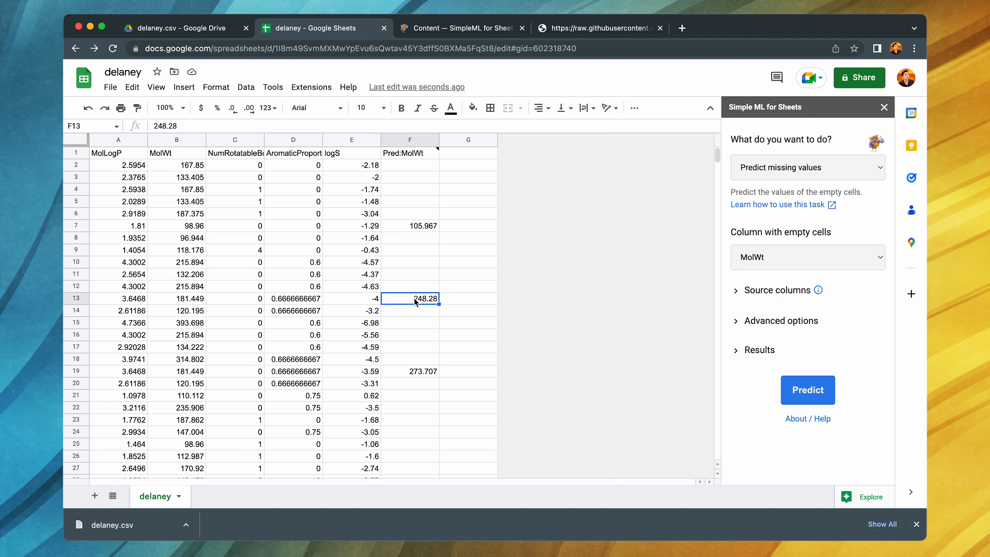
{"action": "left_click", "coordinate": [180, 301]}
{"action": "left_click", "coordinate": [418, 374]}
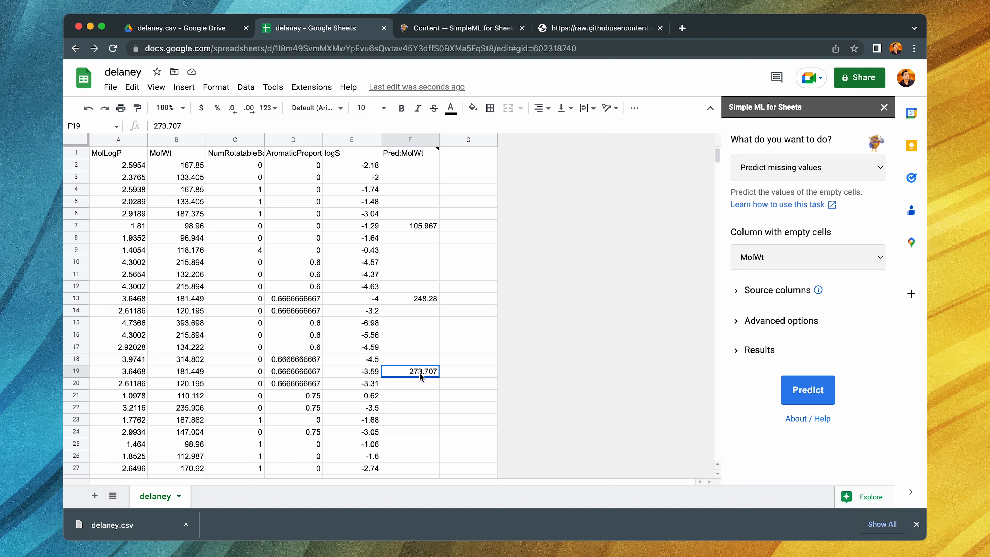
{"action": "left_click", "coordinate": [186, 374]}
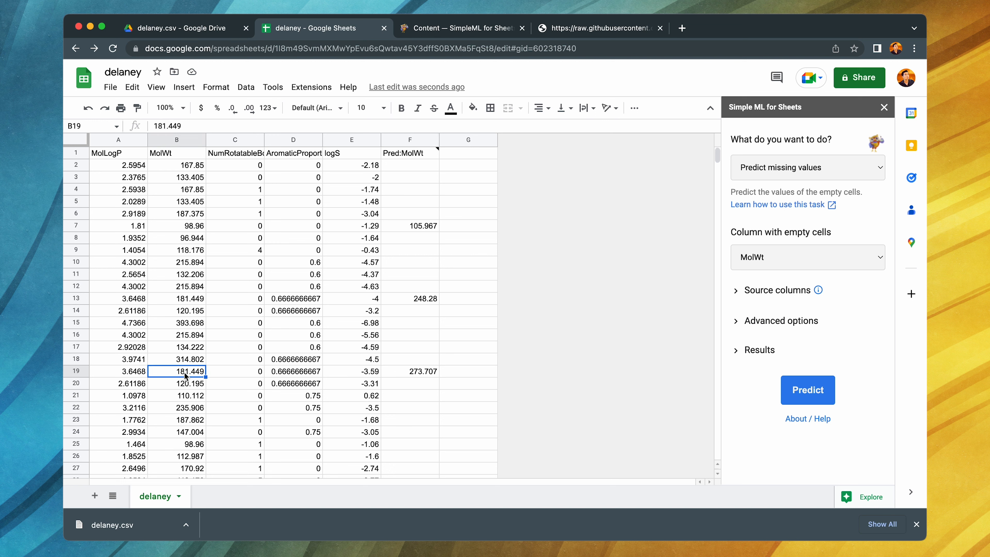
{"action": "left_click", "coordinate": [416, 370]}
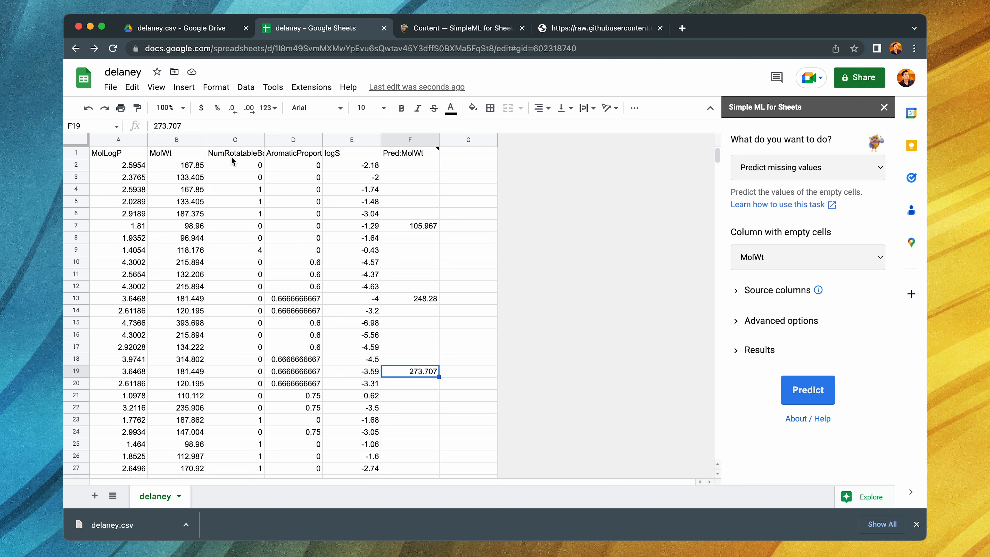
- Examine the NumRotatableBonds, AromaticProportion, logS and MolLogP columns as inputs for predicting the MolWt column
{"action": "left_click", "coordinate": [240, 142]}
{"action": "left_click", "coordinate": [303, 141]}
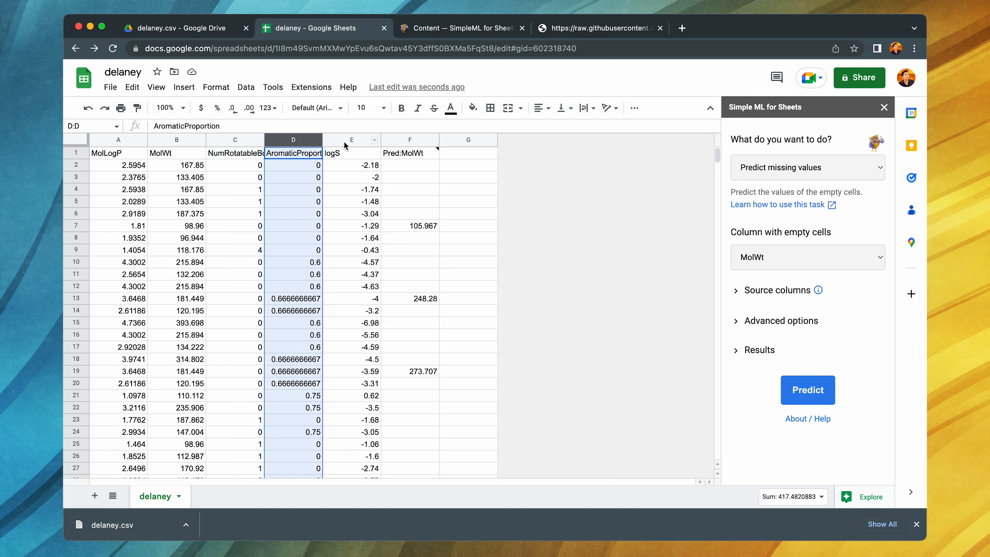
{"action": "left_click", "coordinate": [345, 141]}
{"action": "left_click", "coordinate": [107, 141]}
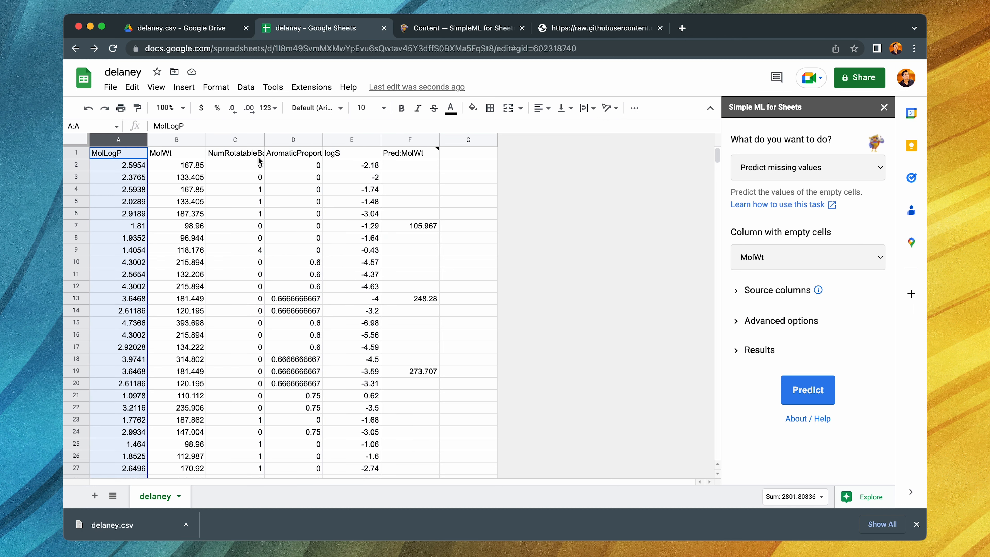
{"action": "left_click", "coordinate": [173, 141]}
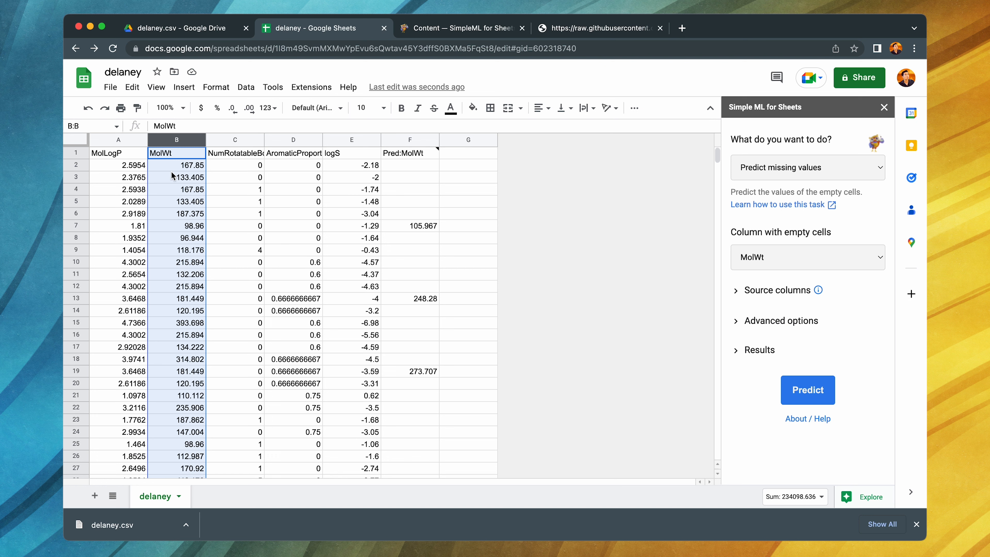
{"action": "left_click", "coordinate": [116, 140]}
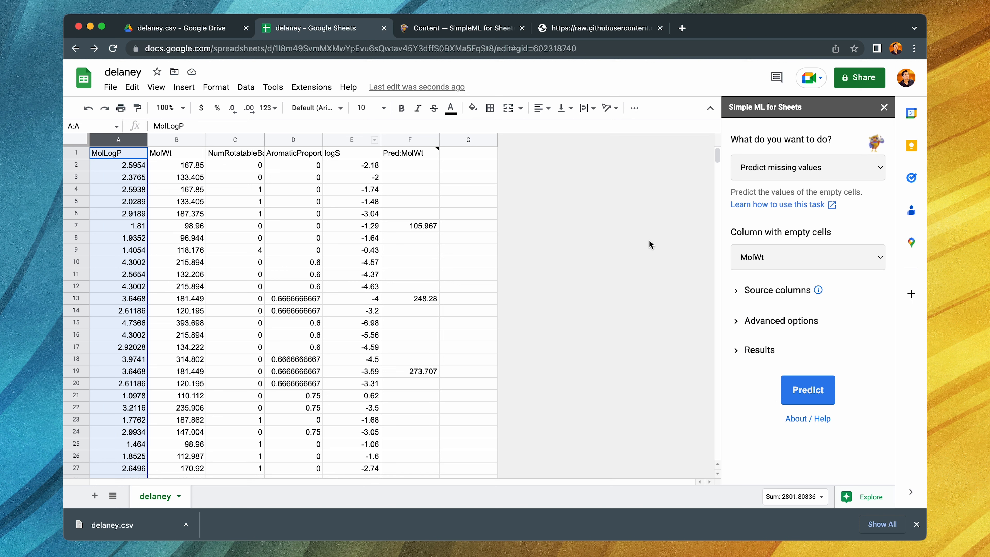
- Switch the Simple ML task to Train a model and delete the Pred:MolWt column F from the sheet
{"action": "left_click", "coordinate": [769, 174]}
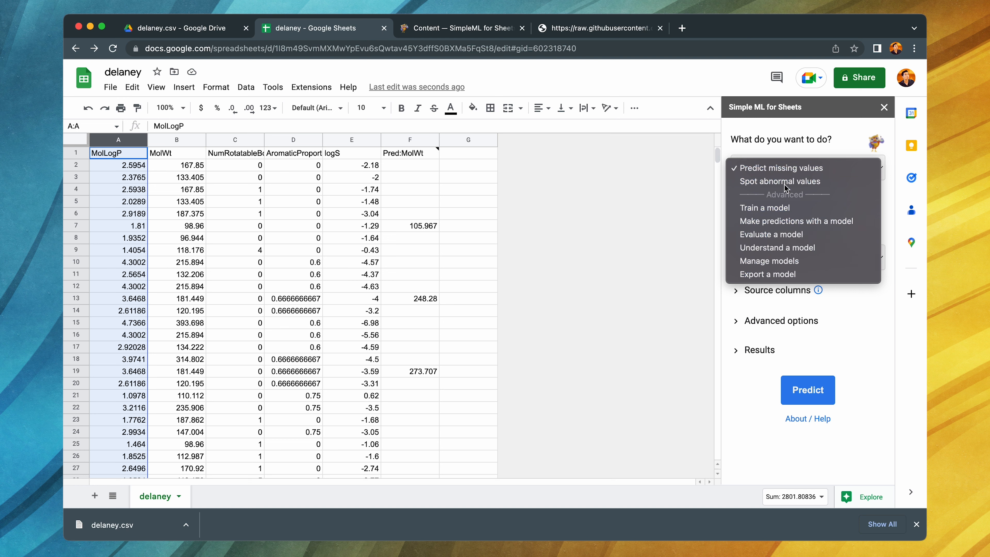
{"action": "left_click", "coordinate": [772, 208]}
{"action": "left_click", "coordinate": [409, 140]}
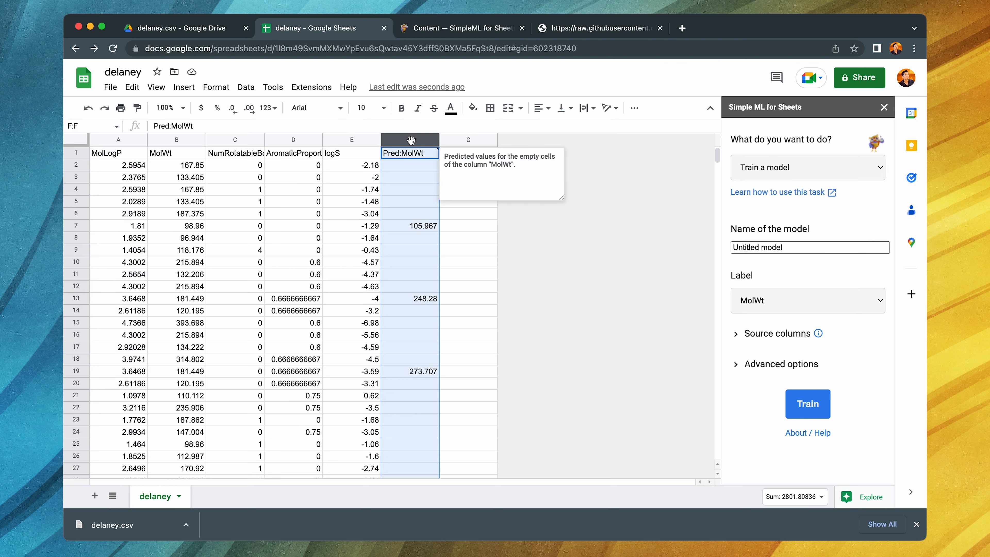
{"action": "right_click", "coordinate": [428, 136]}
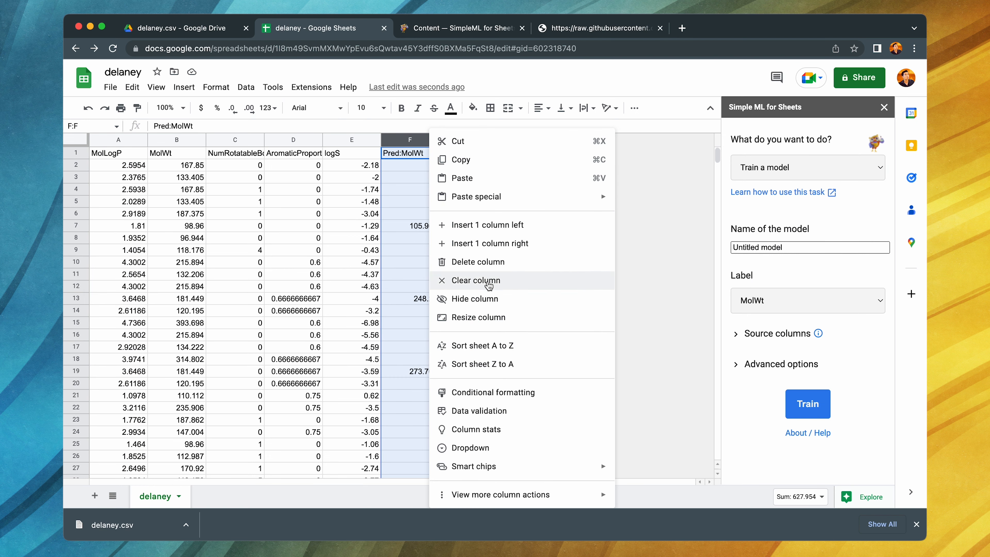
{"action": "left_click", "coordinate": [477, 262]}
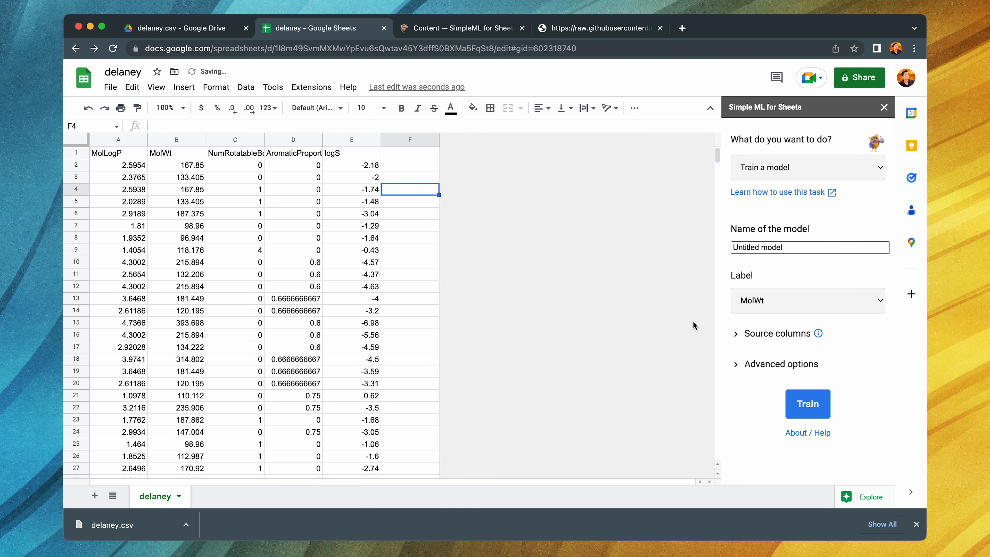
- Name the model Model1, set its label to logS, and train it
{"action": "left_click", "coordinate": [788, 249]}
{"action": "left_click_drag", "start_coordinate": [807, 250], "coordinate": [576, 250]}
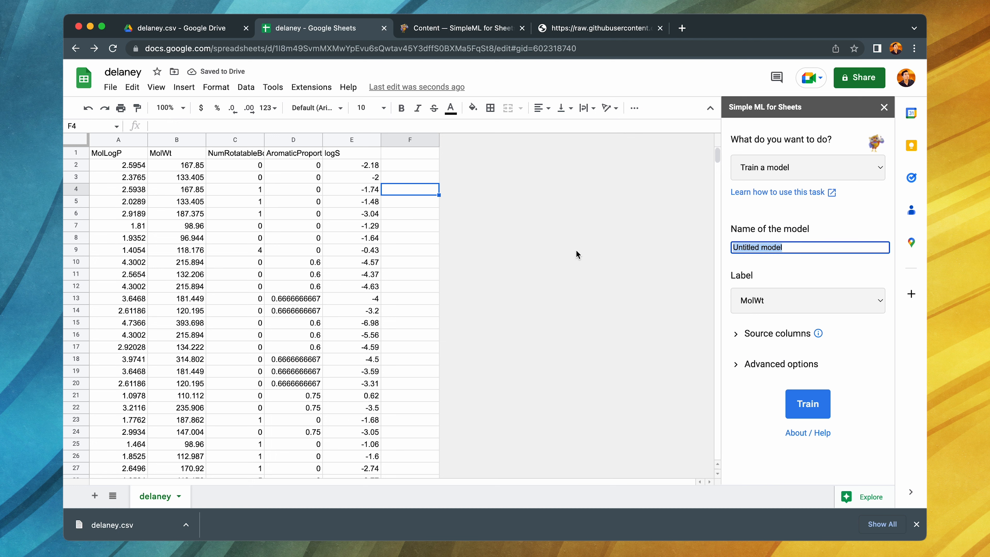
{"action": "type", "text": "Model1"}
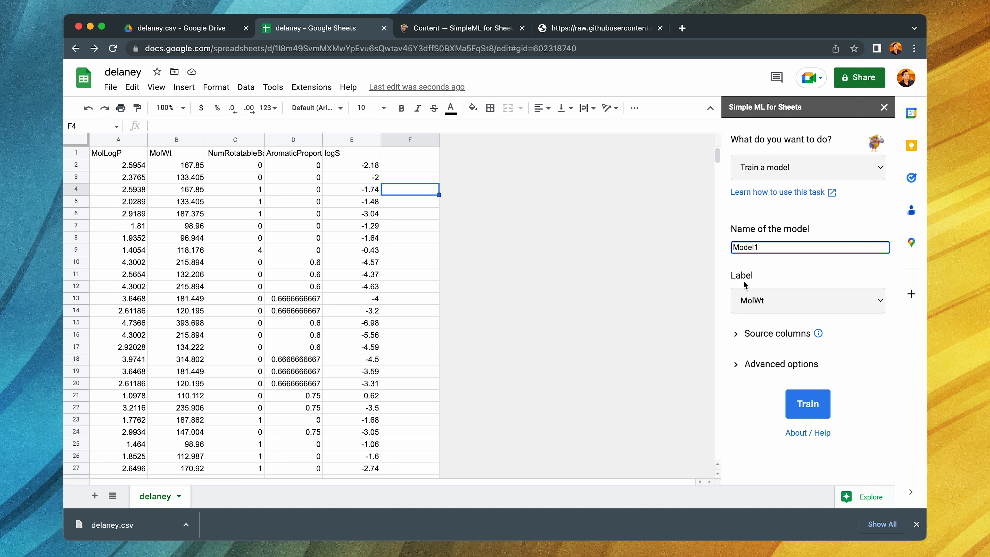
{"action": "left_click", "coordinate": [756, 293]}
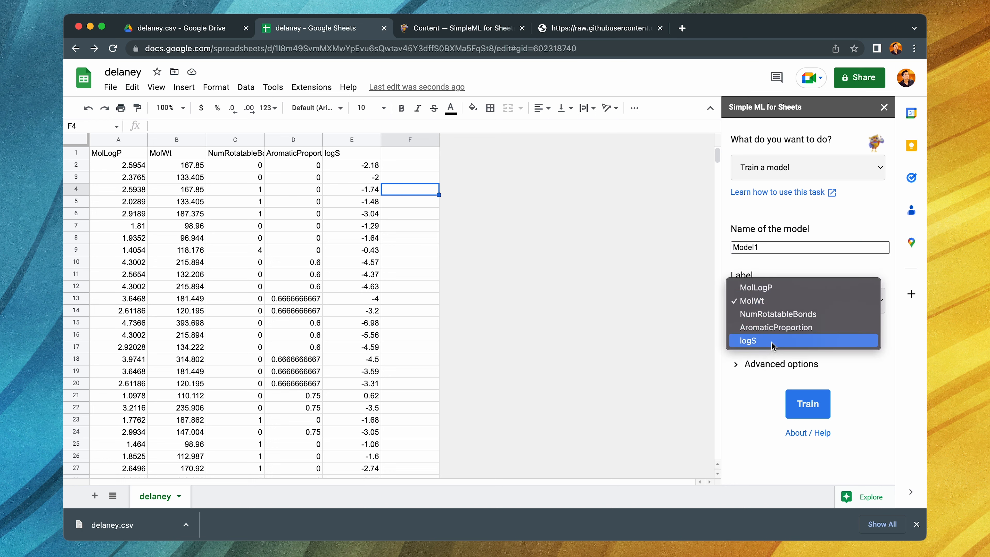
{"action": "left_click", "coordinate": [760, 342]}
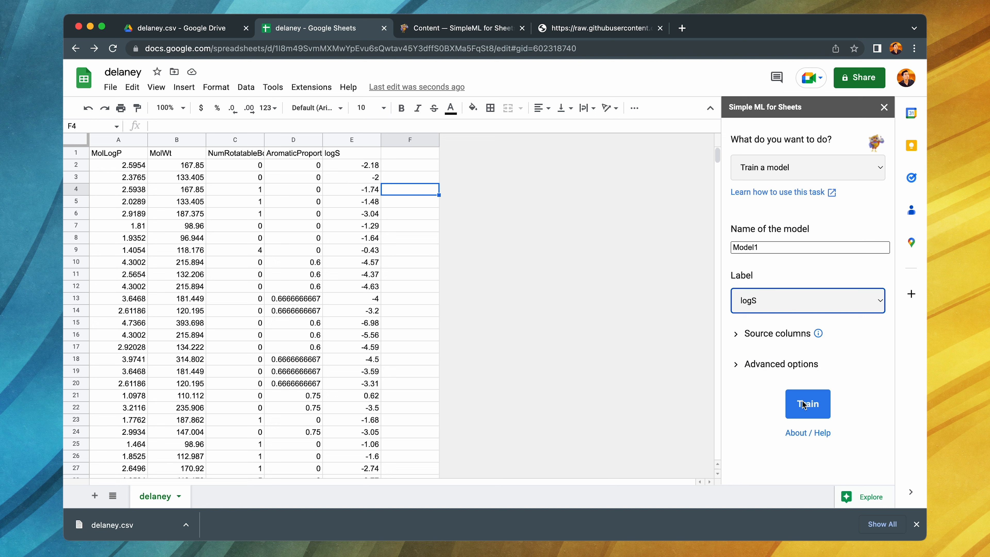
{"action": "left_click", "coordinate": [822, 409]}
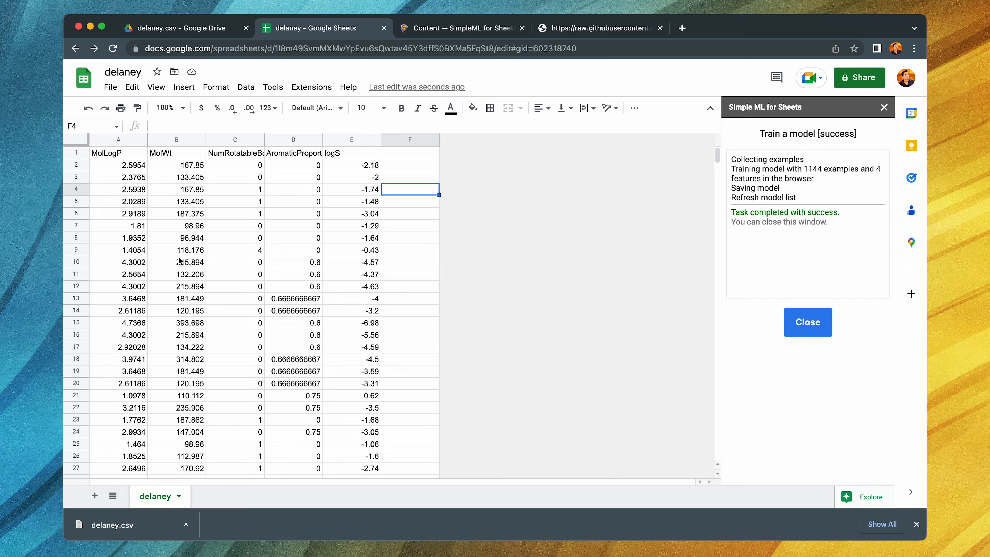
- Check the last data rows of the delaney sheet against the number of training examples, and return to the first rows
{"action": "scroll", "coordinate": [180, 273], "scroll_direction": "down", "scroll_amount": 20}
{"action": "scroll", "coordinate": [179, 273], "scroll_direction": "down", "scroll_amount": 20}
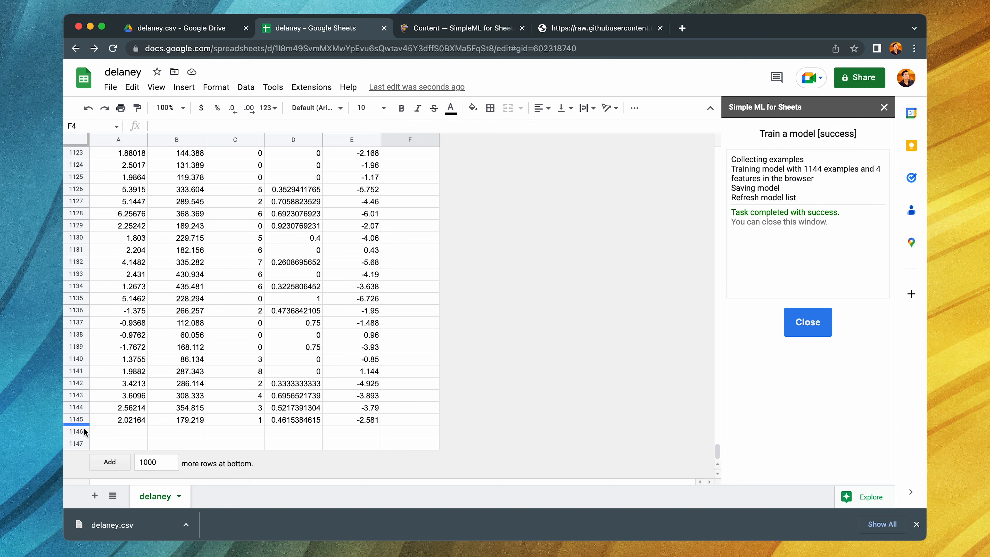
{"action": "scroll", "coordinate": [179, 412], "scroll_direction": "up", "scroll_amount": 15}
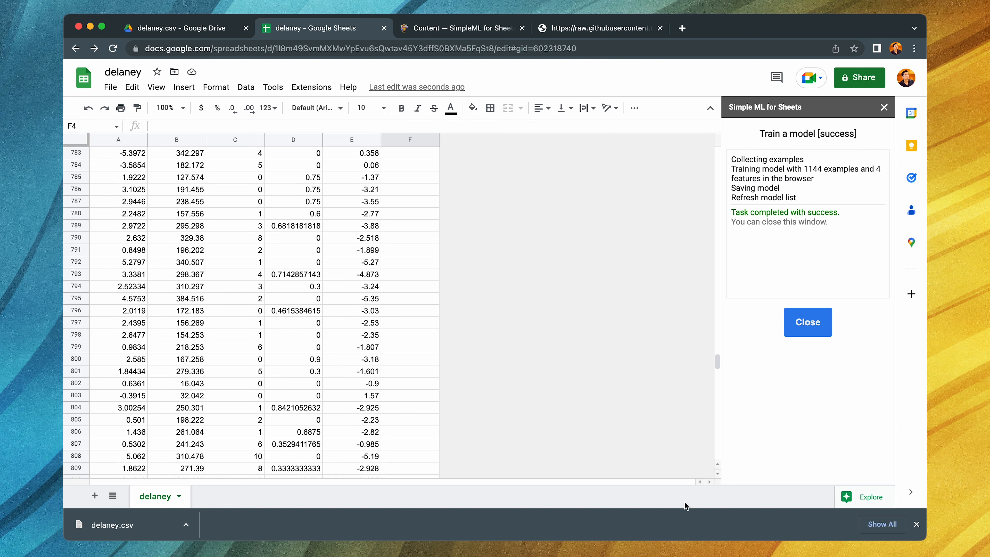
{"action": "left_click_drag", "start_coordinate": [714, 361], "coordinate": [716, 155]}
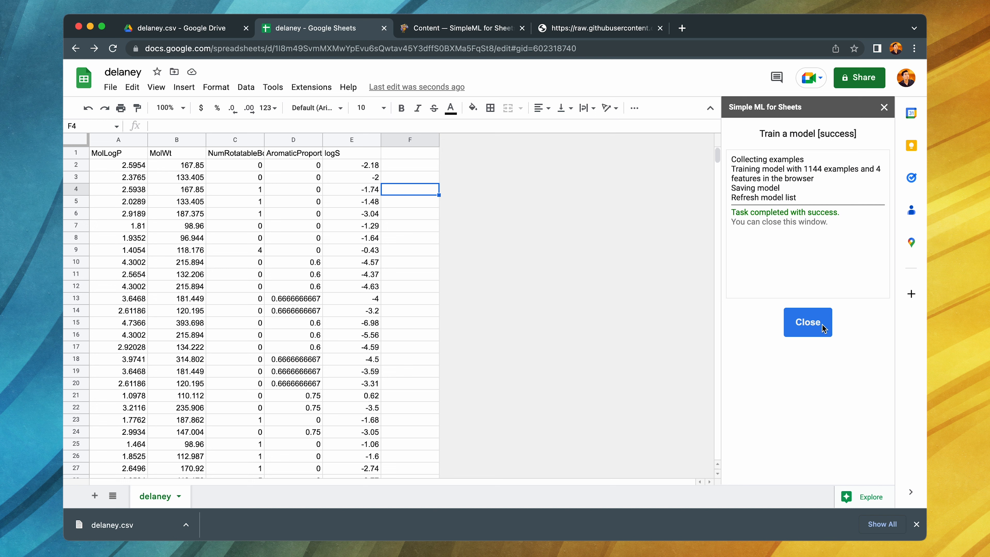
- Close the training report and run Make predictions with a model using Model1
{"action": "left_click", "coordinate": [808, 323]}
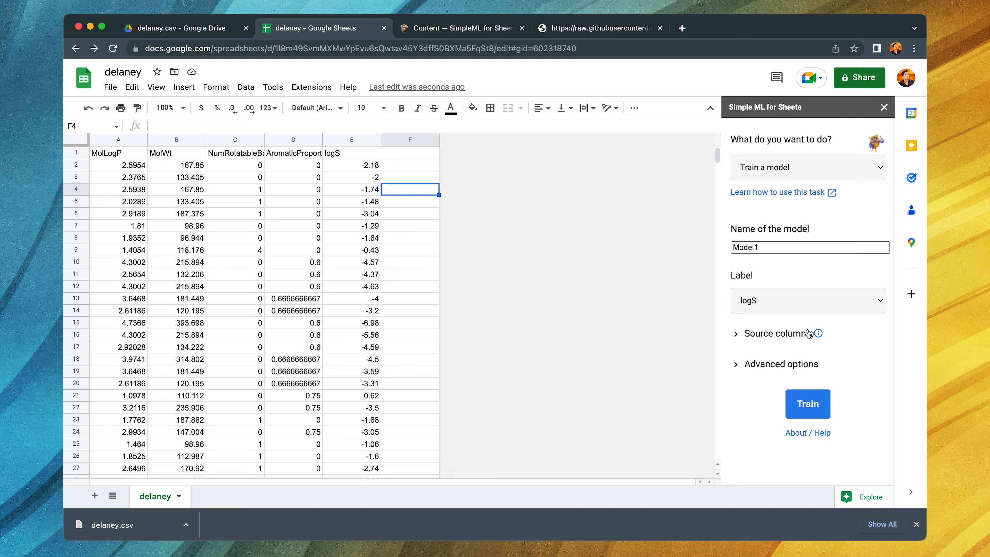
{"action": "left_click", "coordinate": [785, 175]}
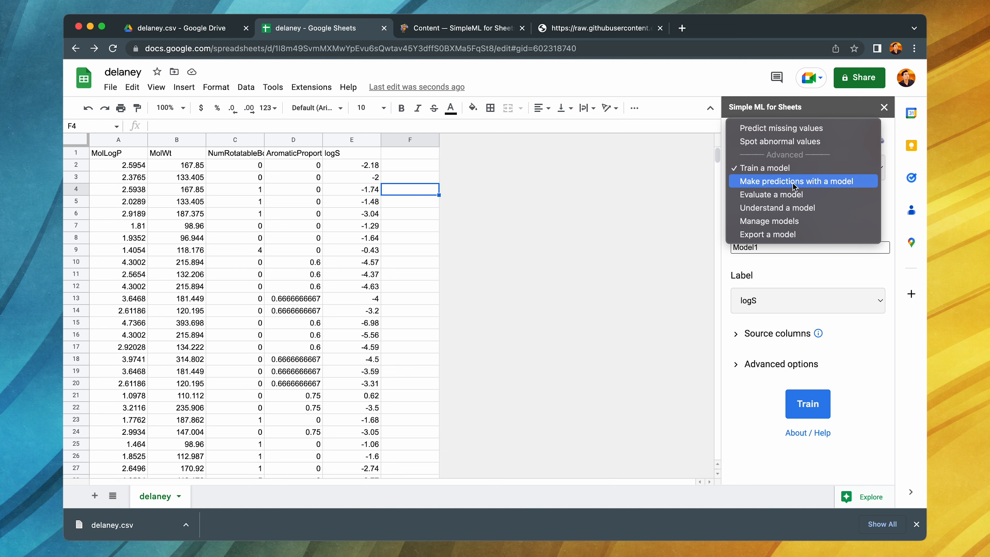
{"action": "left_click", "coordinate": [792, 182]}
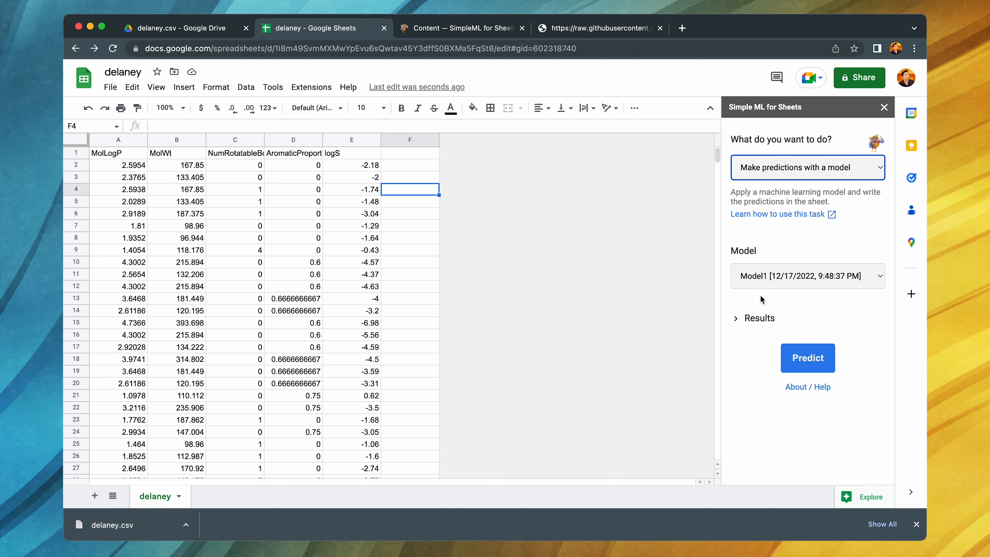
{"action": "left_click", "coordinate": [770, 277]}
{"action": "left_click", "coordinate": [755, 278]}
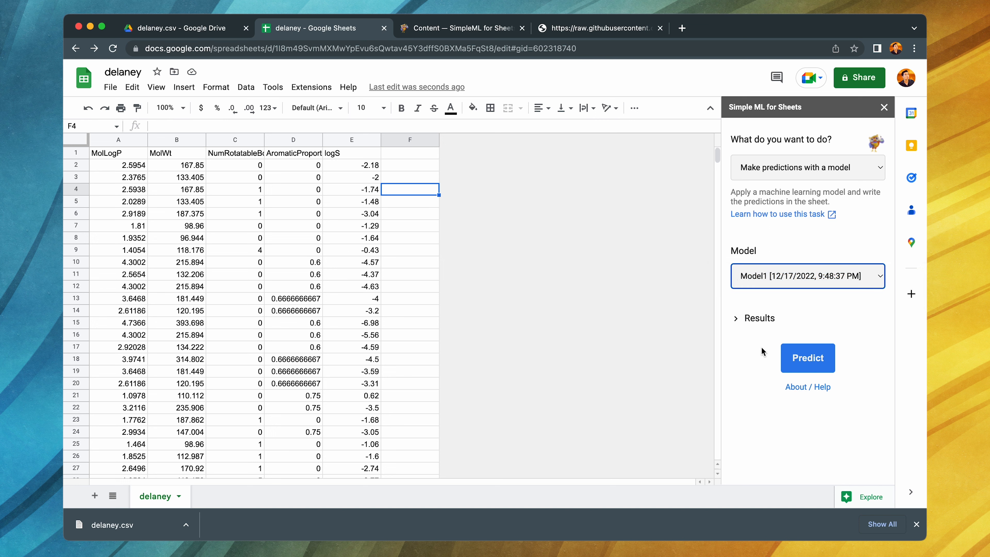
{"action": "left_click", "coordinate": [813, 360]}
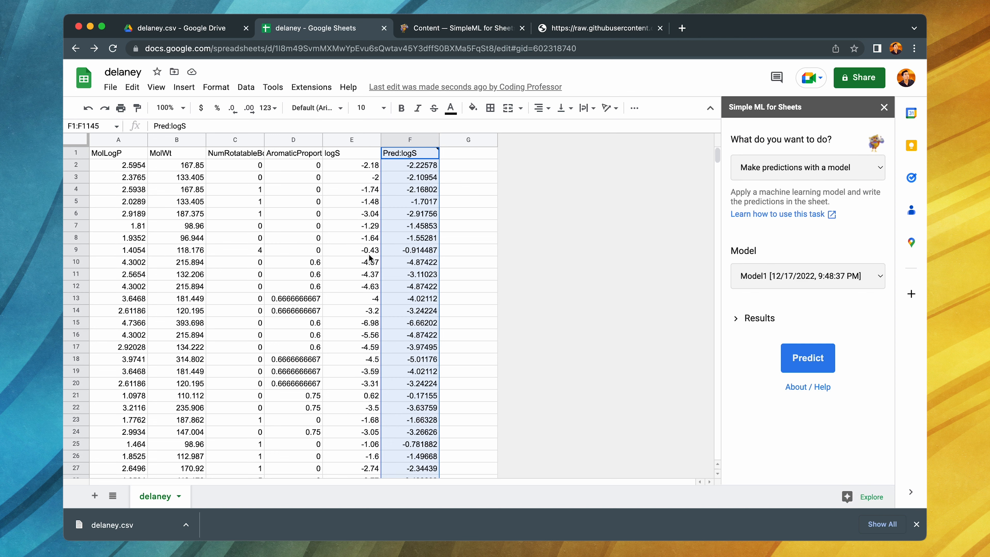
- Enter =CORREL(E2:E1145, F2:F1145) in cell G2 to correlate logS with Pred:logS, and reject the suggested autofill
{"action": "left_click", "coordinate": [409, 166]}
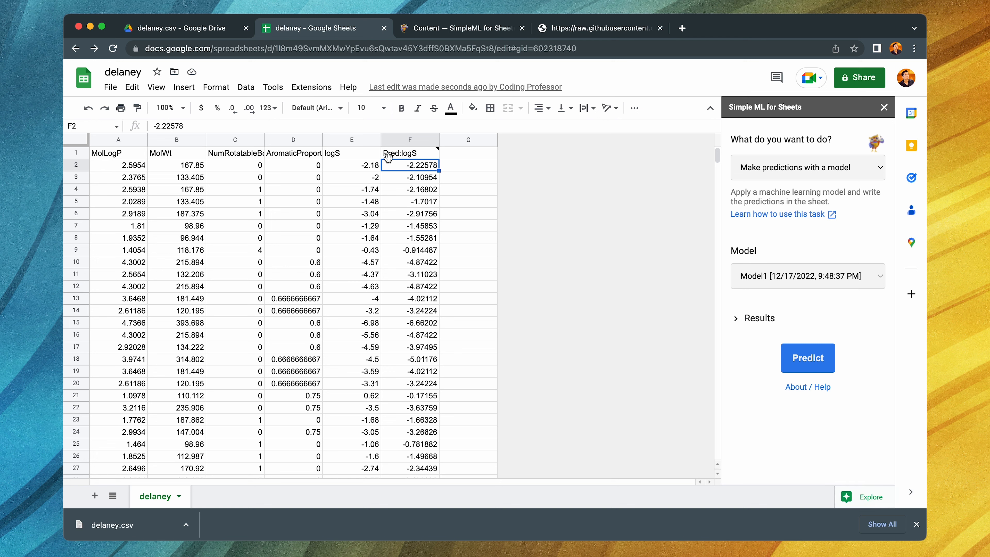
{"action": "left_click", "coordinate": [472, 164]}
{"action": "type", "text": "=CORREL("}
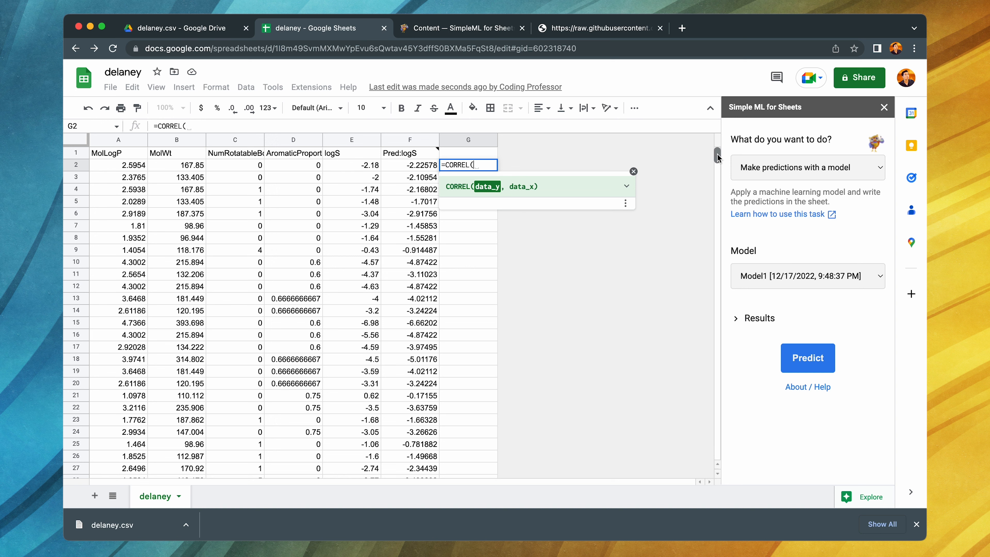
{"action": "left_click_drag", "start_coordinate": [717, 155], "coordinate": [708, 461]}
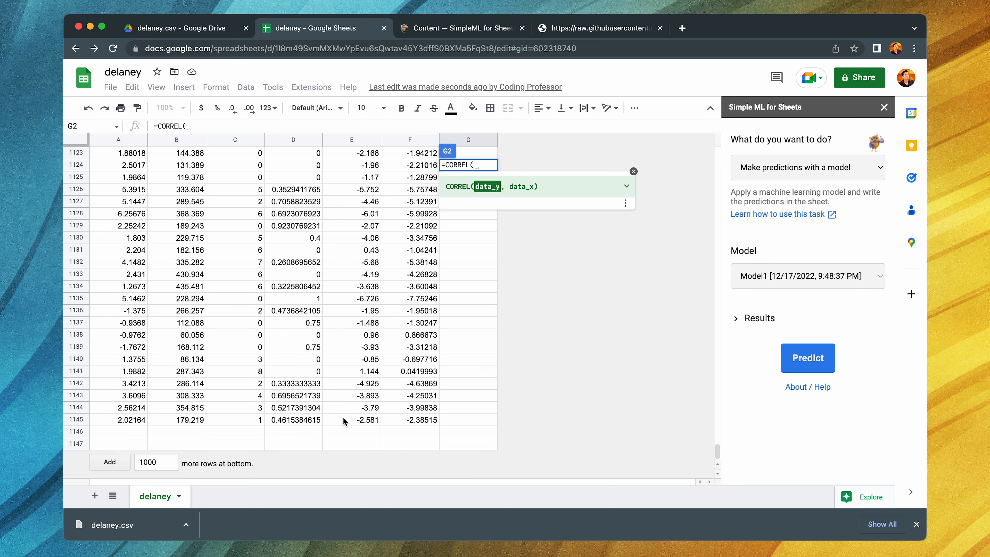
{"action": "type", "text": "E2"}
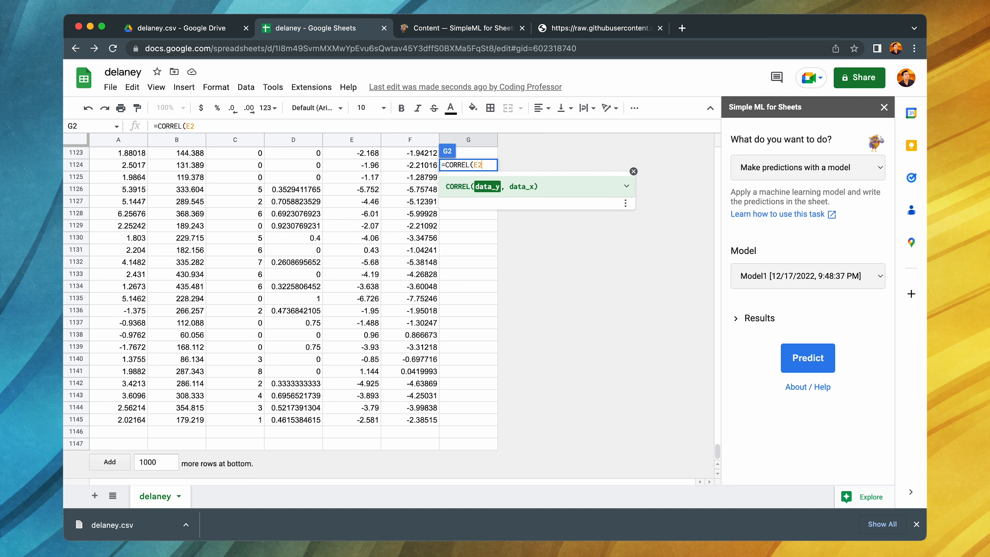
{"action": "type", "text": ":E1145, "}
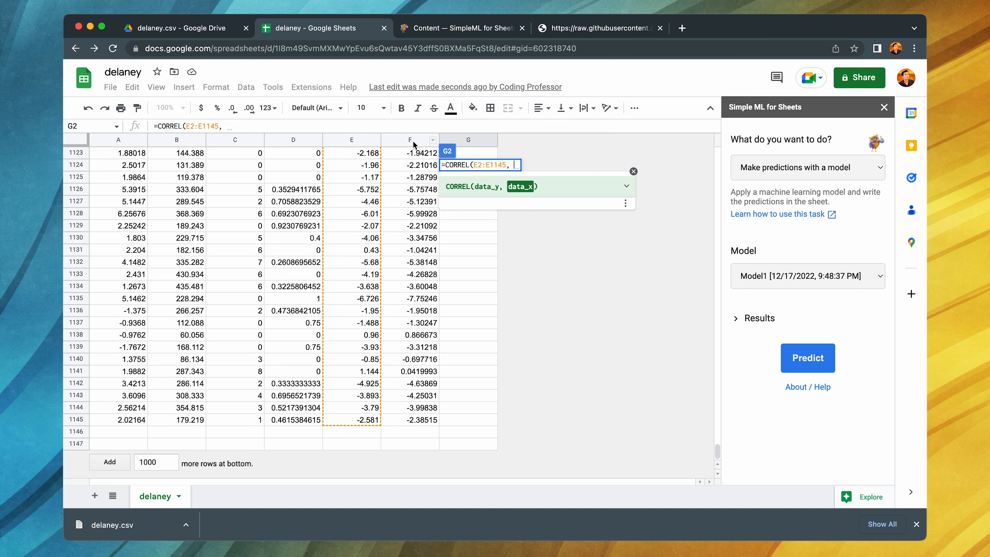
{"action": "type", "text": "F2:"}
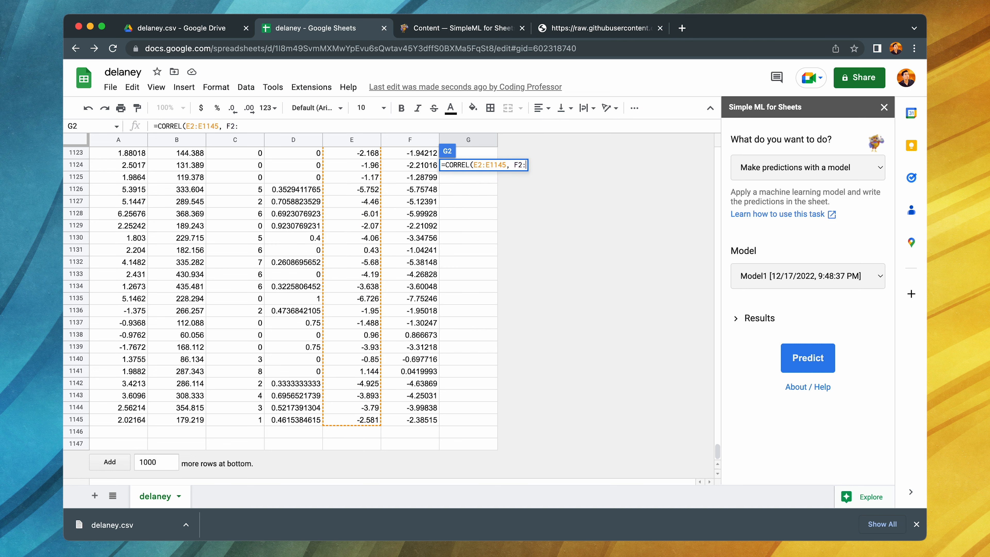
{"action": "type", "text": "F1145)"}
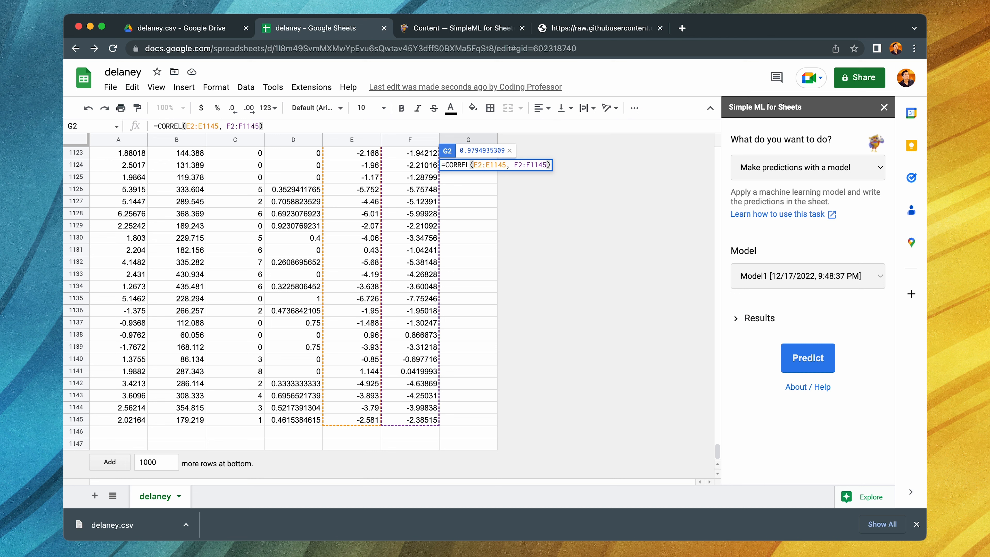
{"action": "key", "text": "Return"}
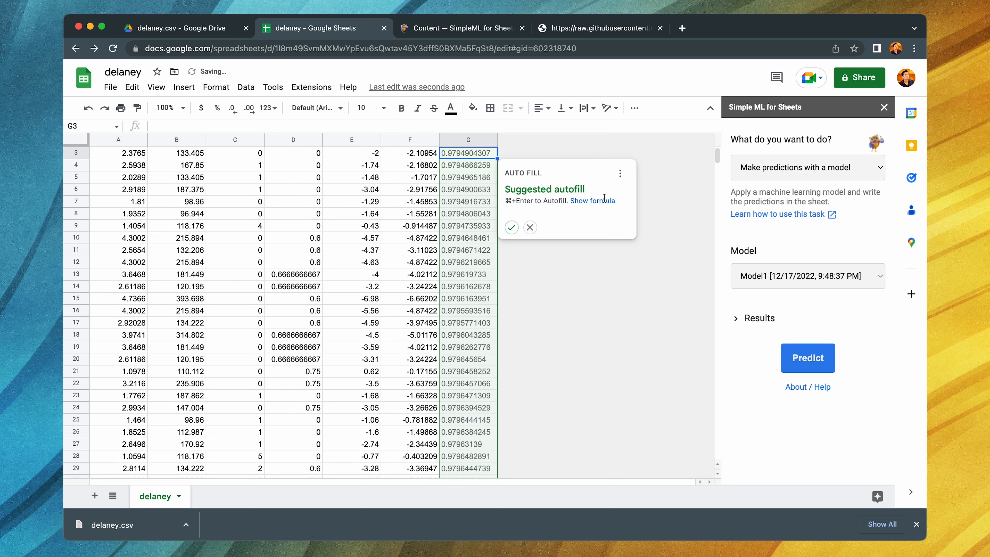
{"action": "left_click", "coordinate": [530, 227]}
{"action": "scroll", "coordinate": [471, 206], "scroll_direction": "up", "scroll_amount": 1}
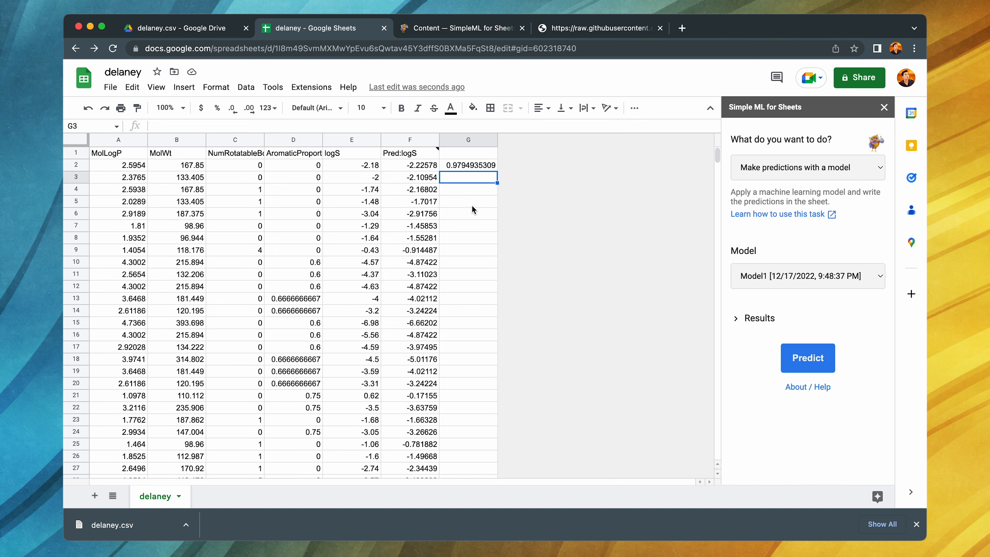
{"action": "left_click", "coordinate": [461, 166]}
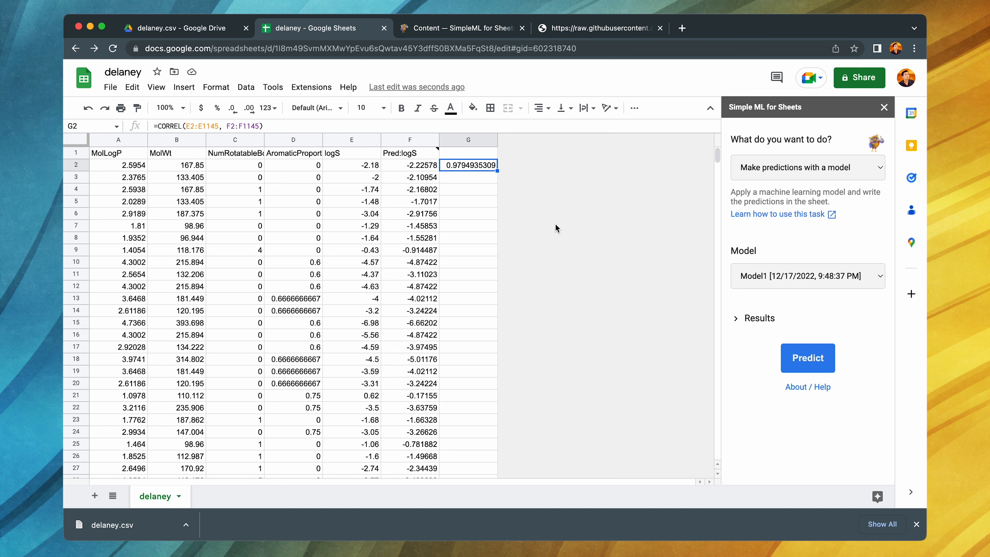
- Close the Simple ML sidebar and insert a chart of Pred:logS vs. logS from columns E and F
{"action": "left_click", "coordinate": [884, 108]}
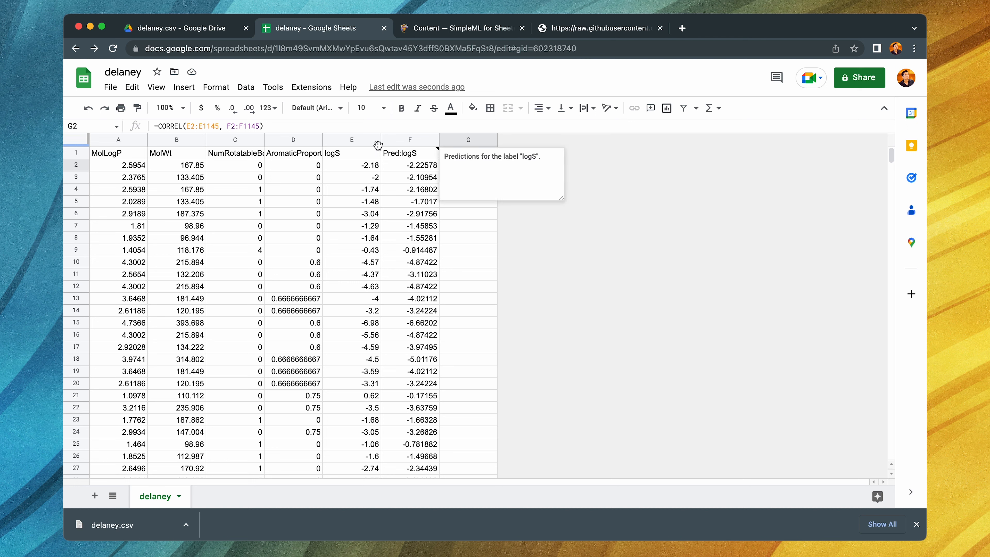
{"action": "left_click", "coordinate": [345, 137]}
{"action": "left_click", "coordinate": [409, 139], "text": "shift"}
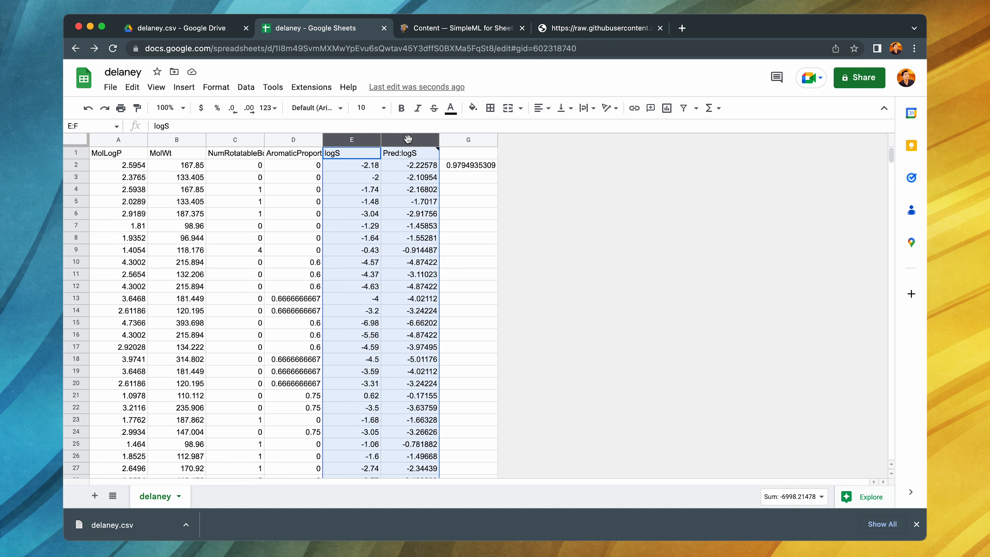
{"action": "left_click", "coordinate": [247, 89]}
{"action": "mouse_move", "coordinate": [180, 92]}
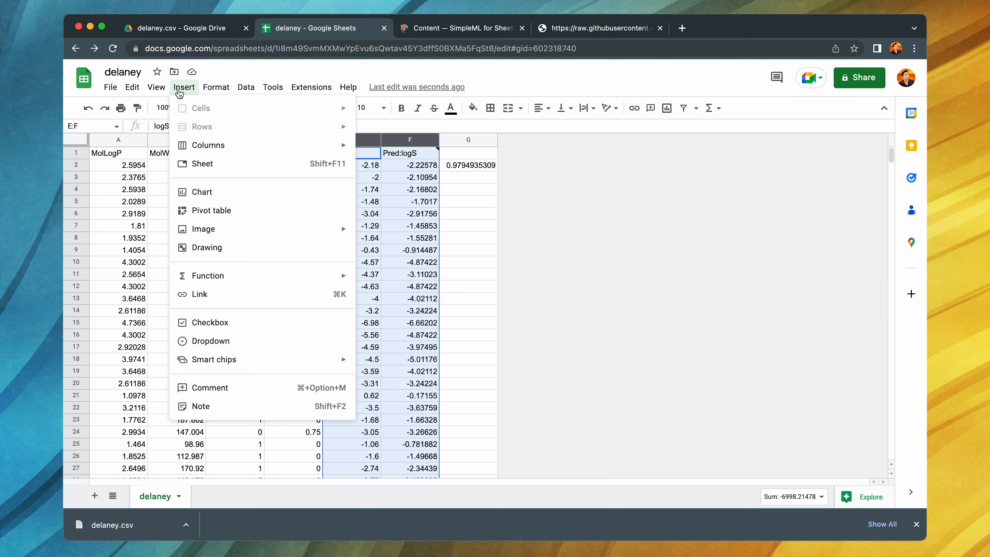
{"action": "left_click", "coordinate": [227, 194]}
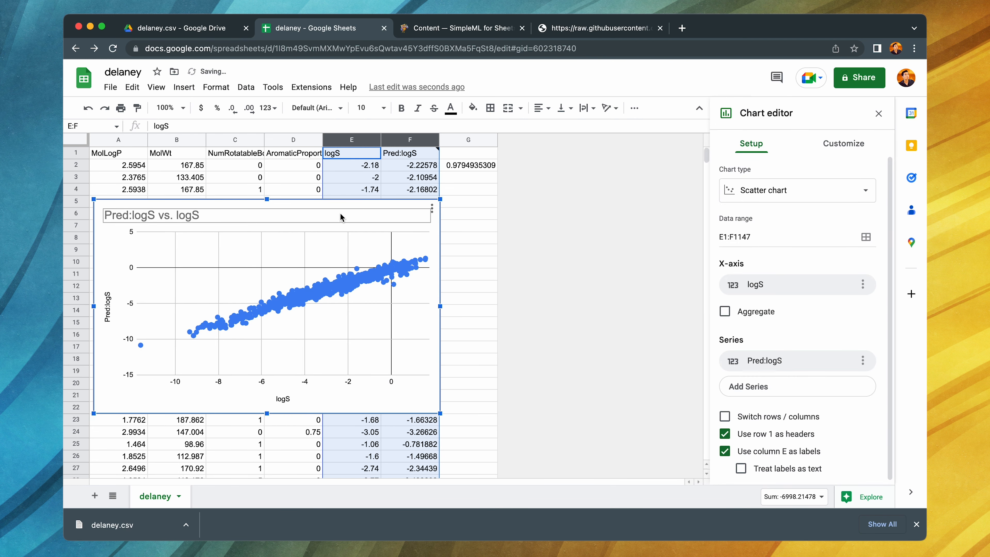
- Reposition the Pred:logS vs. logS scatter chart on the sheet, and delete it
{"action": "left_click", "coordinate": [308, 216]}
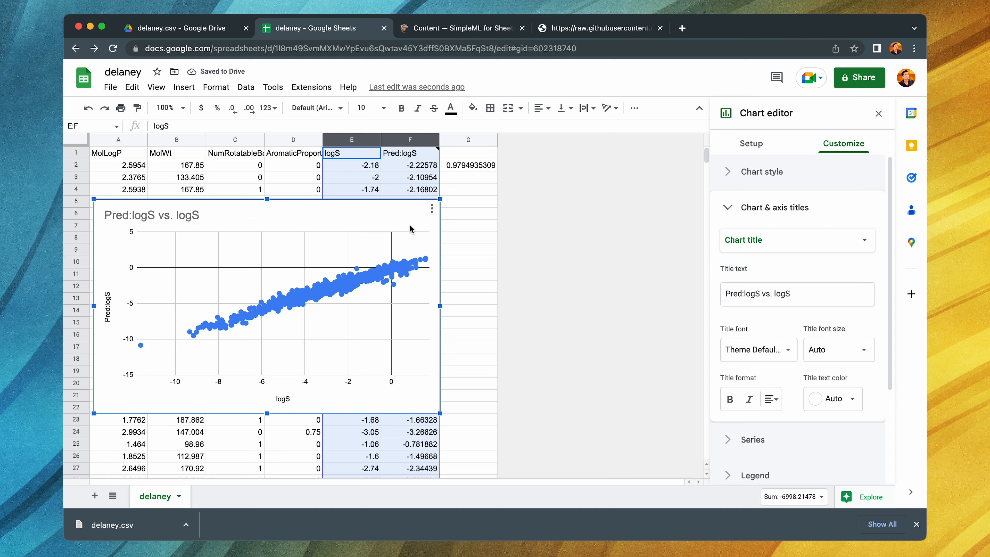
{"action": "left_click_drag", "start_coordinate": [410, 225], "coordinate": [462, 251]}
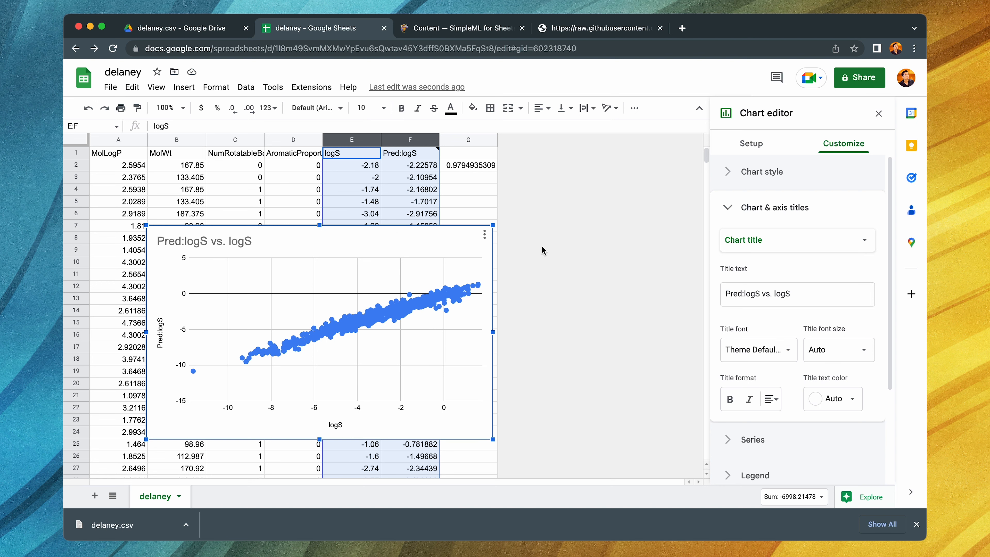
{"action": "left_click", "coordinate": [878, 113]}
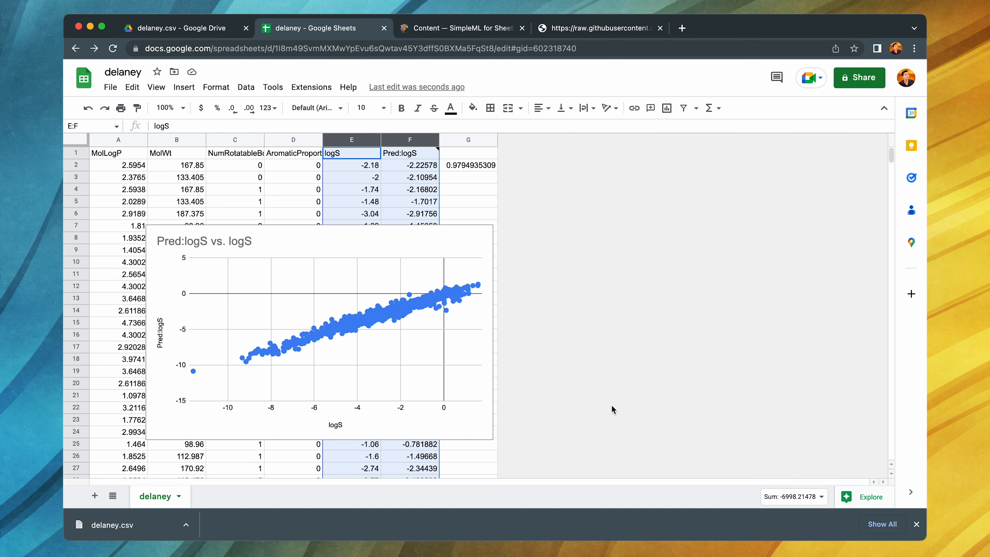
{"action": "left_click", "coordinate": [469, 230]}
{"action": "key", "text": "Delete"}
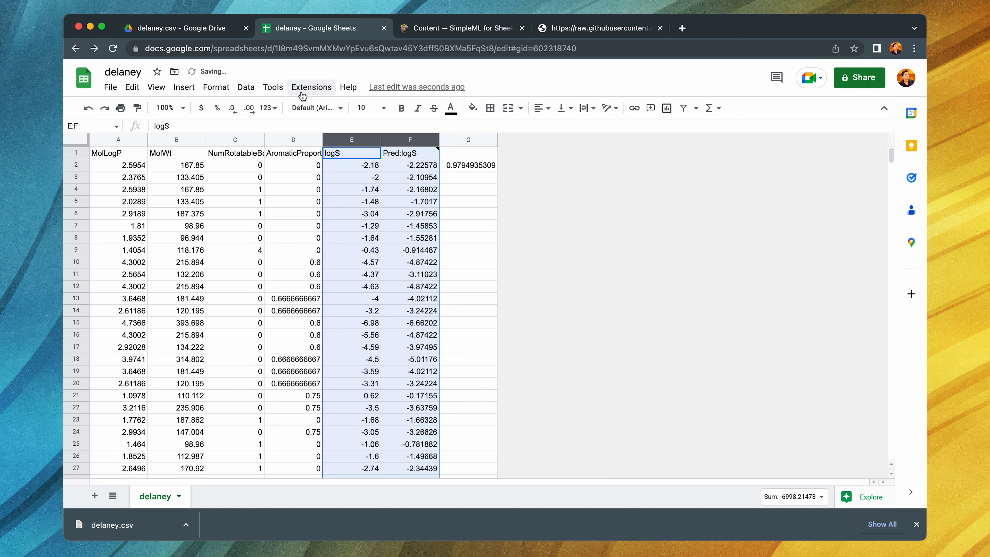
- Reopen Simple ML for Sheets and run the Evaluate a model task on Model1
{"action": "left_click", "coordinate": [311, 87]}
{"action": "mouse_move", "coordinate": [349, 207]}
{"action": "left_click", "coordinate": [514, 206]}
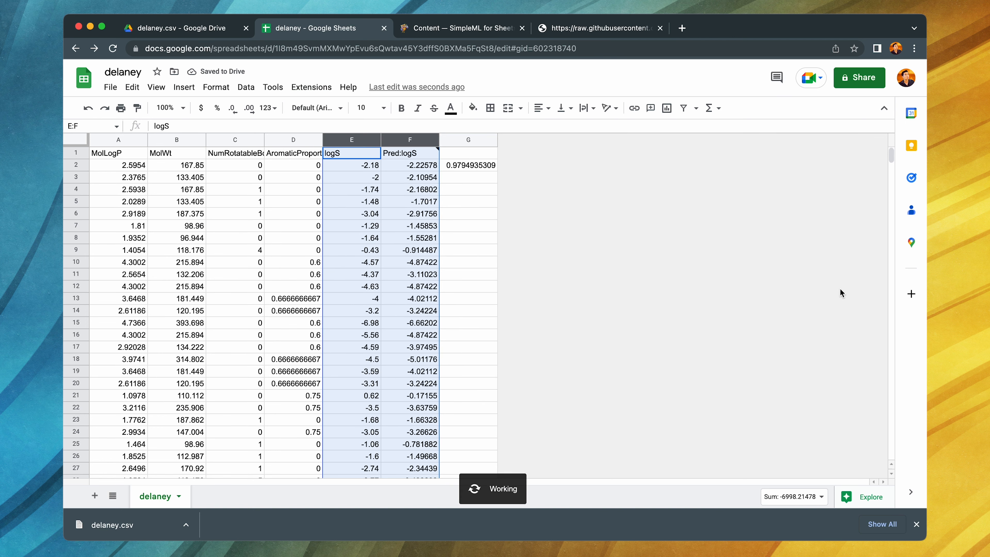
{"action": "left_click", "coordinate": [787, 174]}
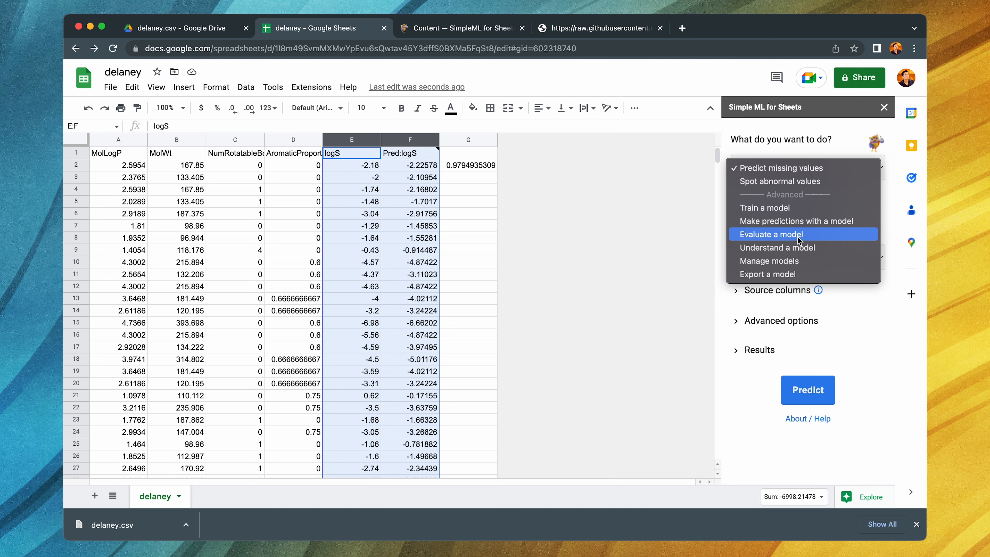
{"action": "key", "text": "Escape"}
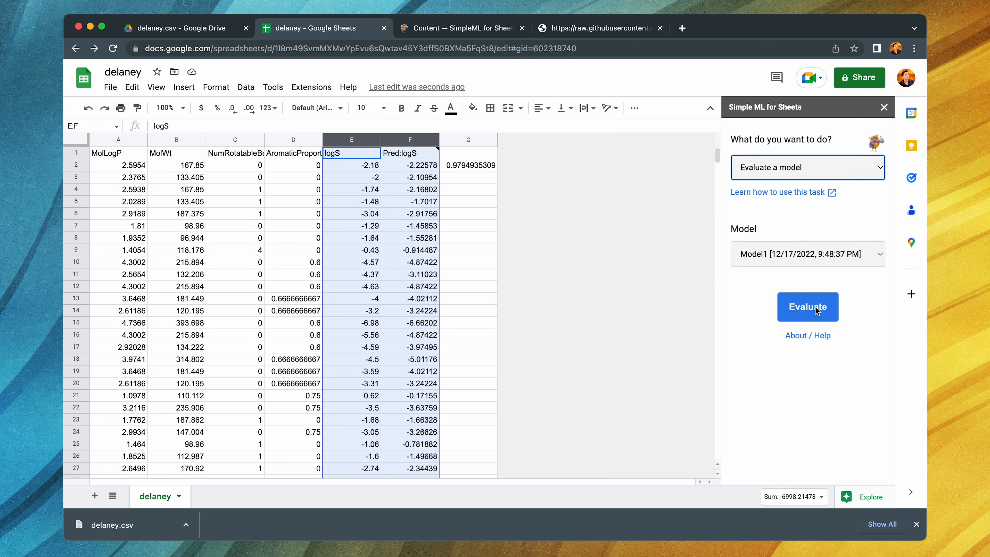
{"action": "left_click", "coordinate": [813, 310]}
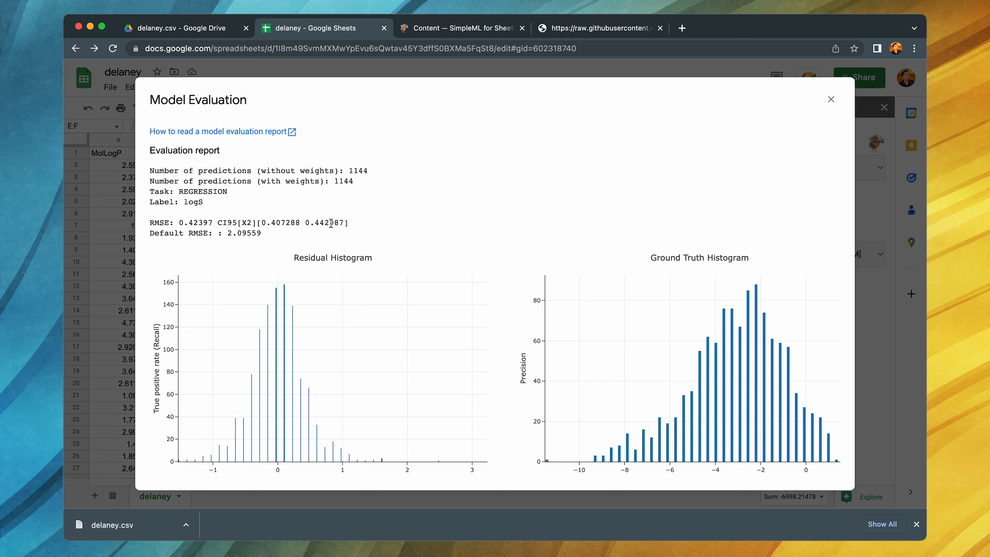
- Review the metrics and plots in the model evaluation report, and open the documentation on how to read it
{"action": "scroll", "coordinate": [680, 276], "scroll_direction": "down", "scroll_amount": 5}
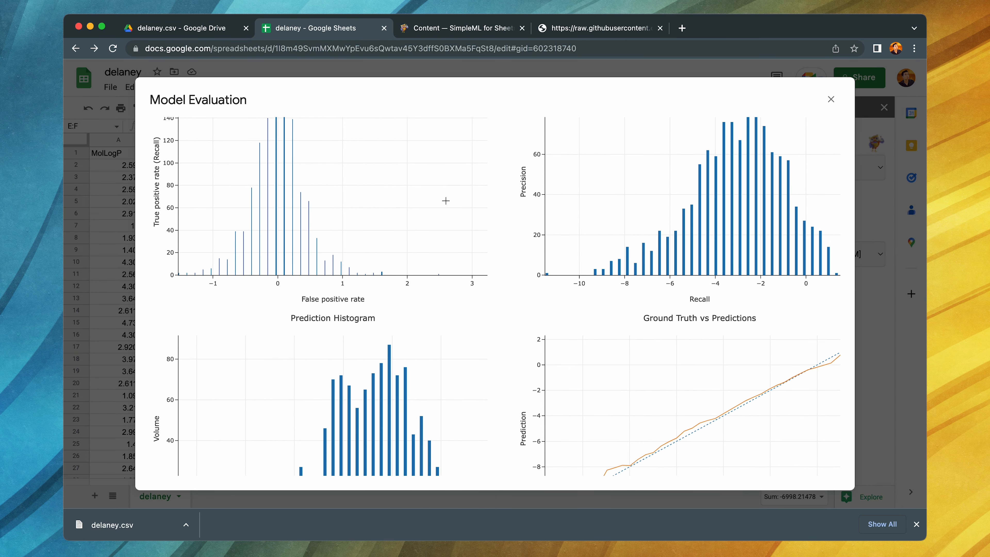
{"action": "scroll", "coordinate": [445, 200], "scroll_direction": "up", "scroll_amount": 2}
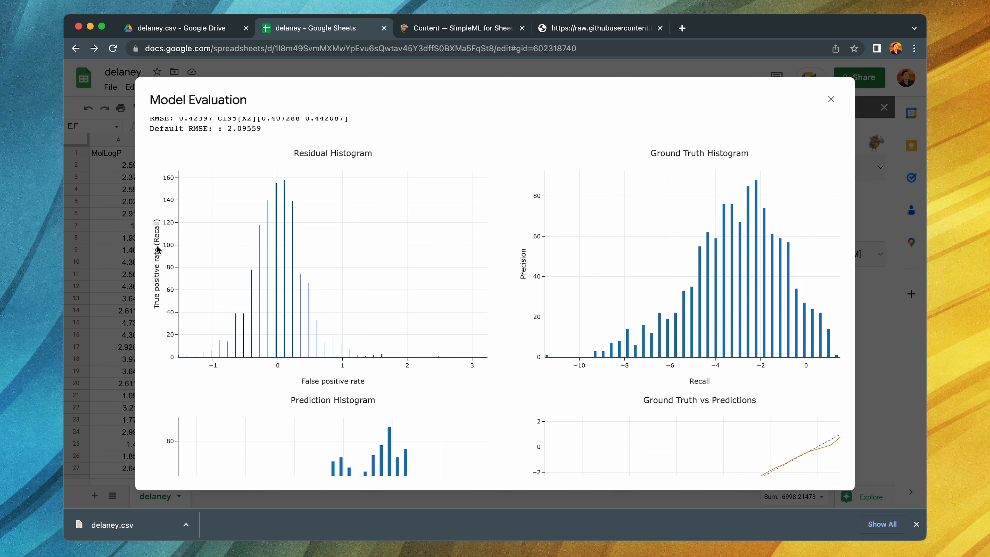
{"action": "scroll", "coordinate": [643, 245], "scroll_direction": "down", "scroll_amount": 2}
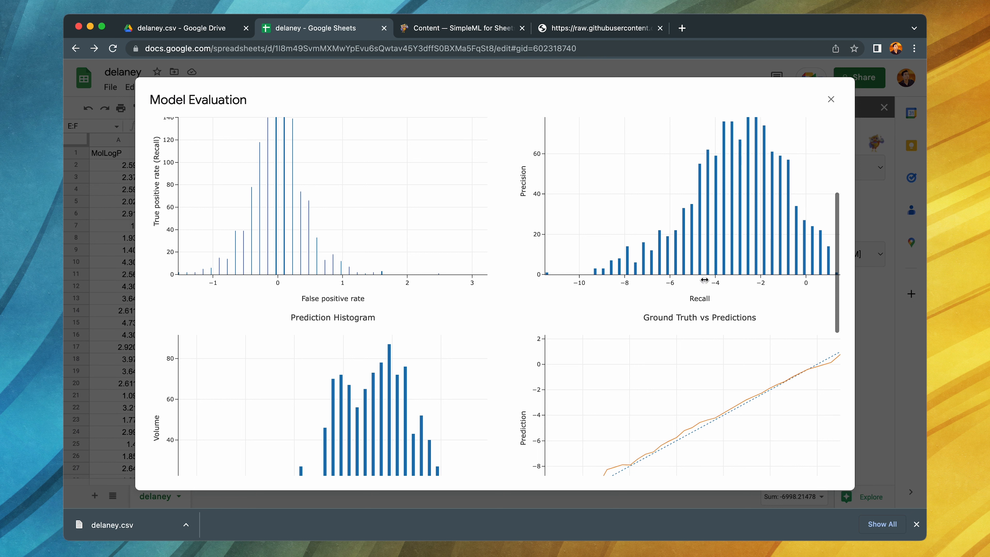
{"action": "scroll", "coordinate": [537, 257], "scroll_direction": "down", "scroll_amount": 5}
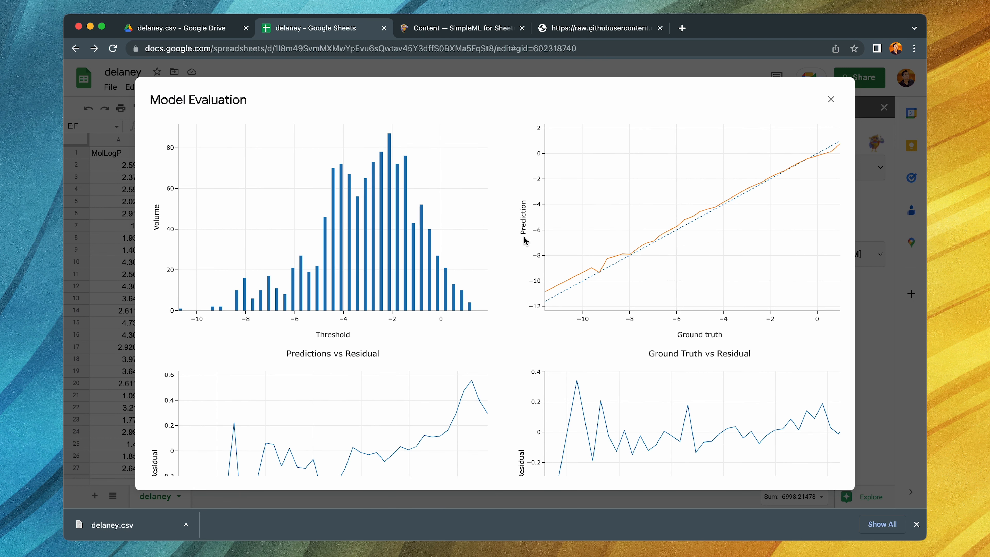
{"action": "scroll", "coordinate": [283, 284], "scroll_direction": "down", "scroll_amount": 3}
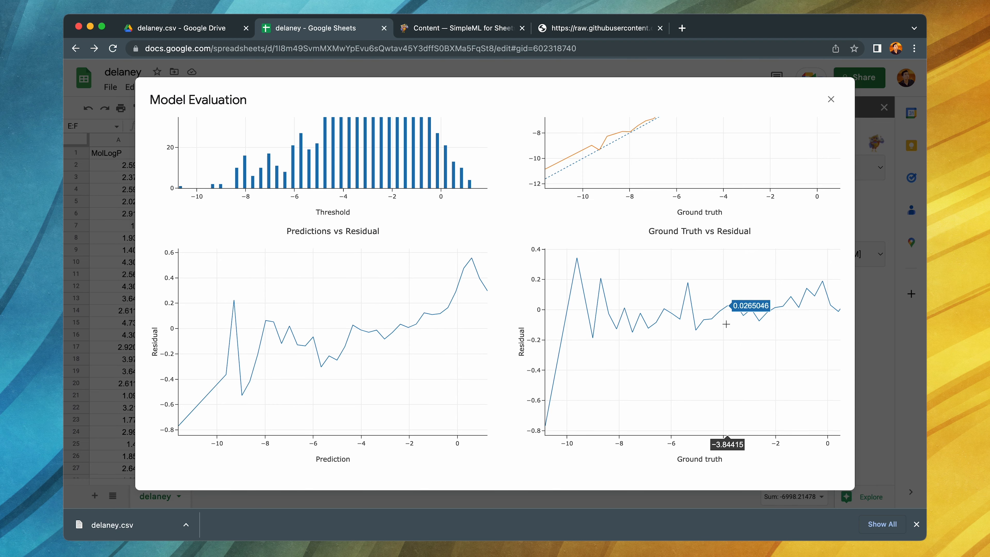
{"action": "scroll", "coordinate": [725, 324], "scroll_direction": "up", "scroll_amount": 10}
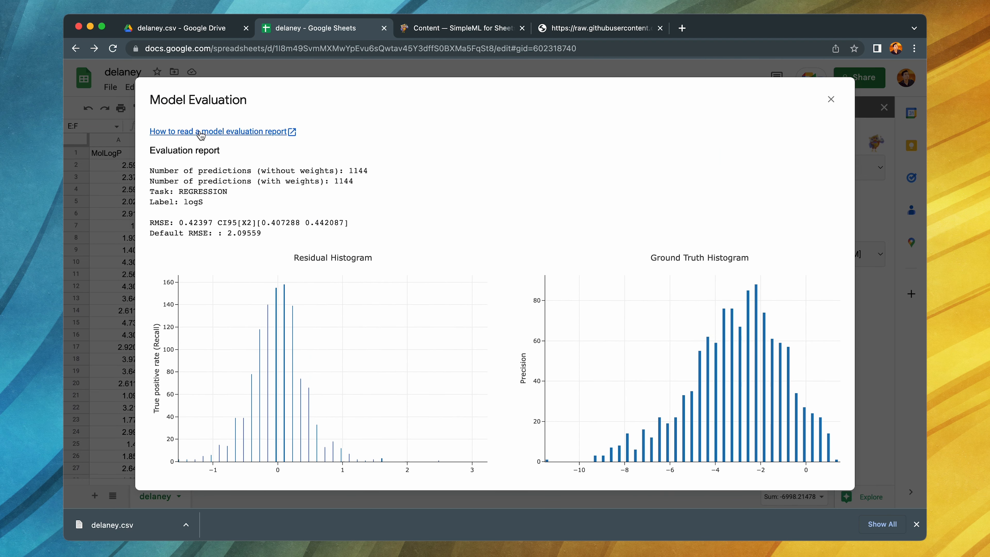
{"action": "left_click", "coordinate": [261, 134]}
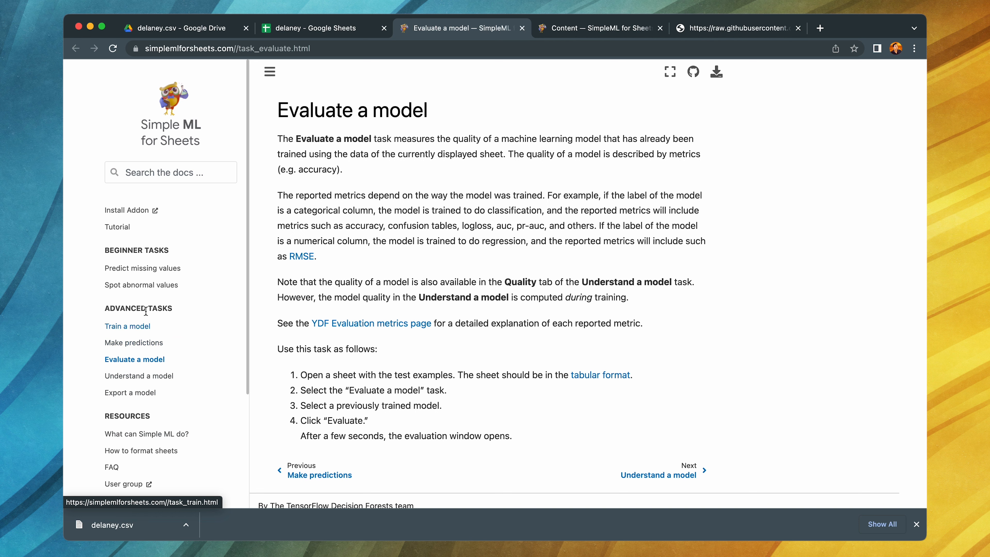
- Return to the delaney sheet, close the evaluation report, and run Understand a model on Model1 without including sheet data
{"action": "left_click", "coordinate": [335, 33]}
{"action": "left_click", "coordinate": [831, 97]}
{"action": "left_click", "coordinate": [797, 171]}
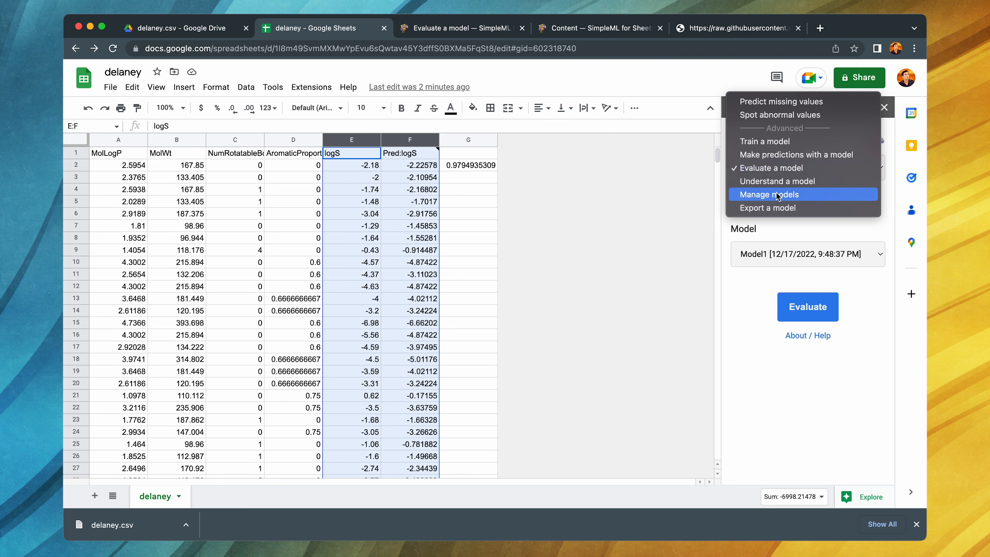
{"action": "left_click", "coordinate": [767, 181]}
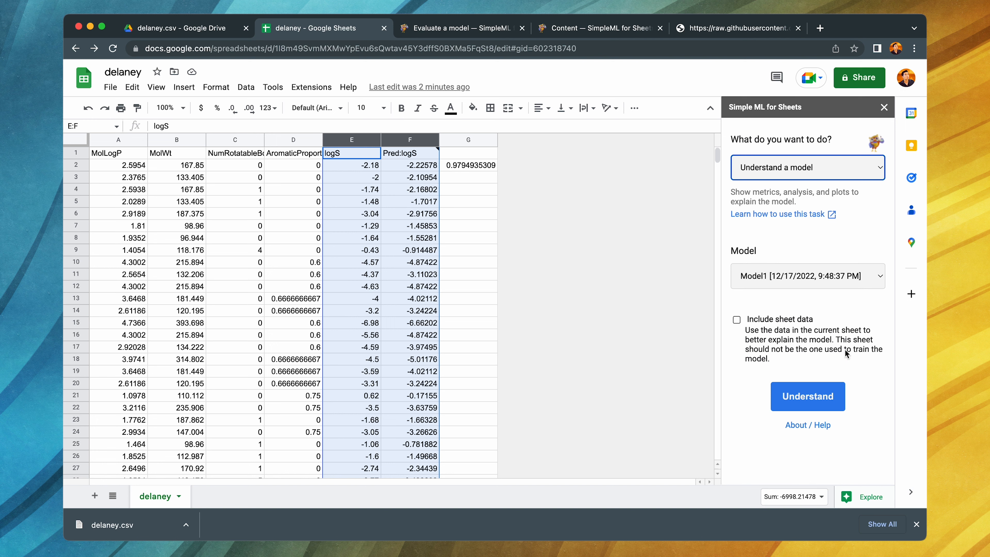
{"action": "left_click", "coordinate": [809, 401]}
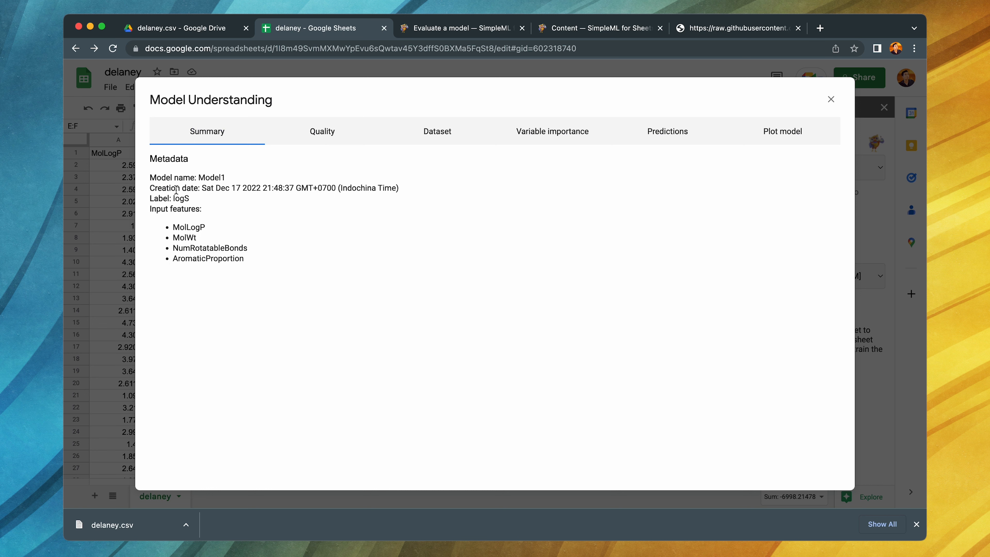
- Examine the quality, dataset and variable importance reports of Model1
{"action": "left_click", "coordinate": [328, 132]}
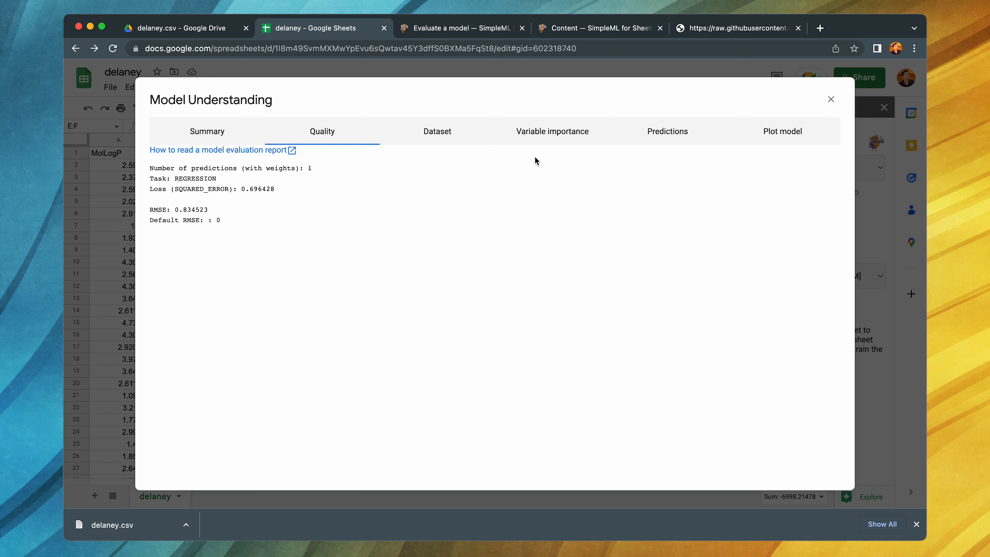
{"action": "left_click", "coordinate": [448, 134]}
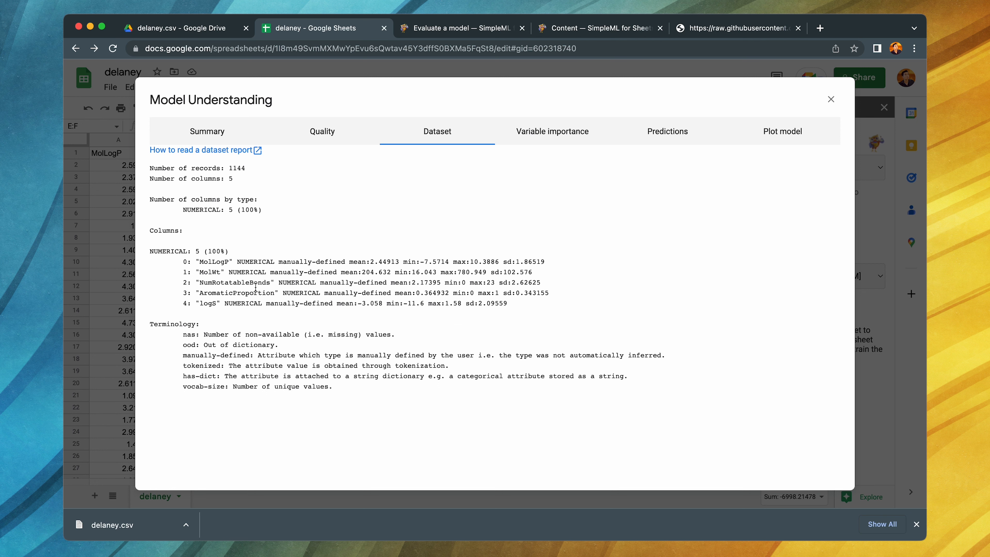
{"action": "left_click", "coordinate": [564, 139]}
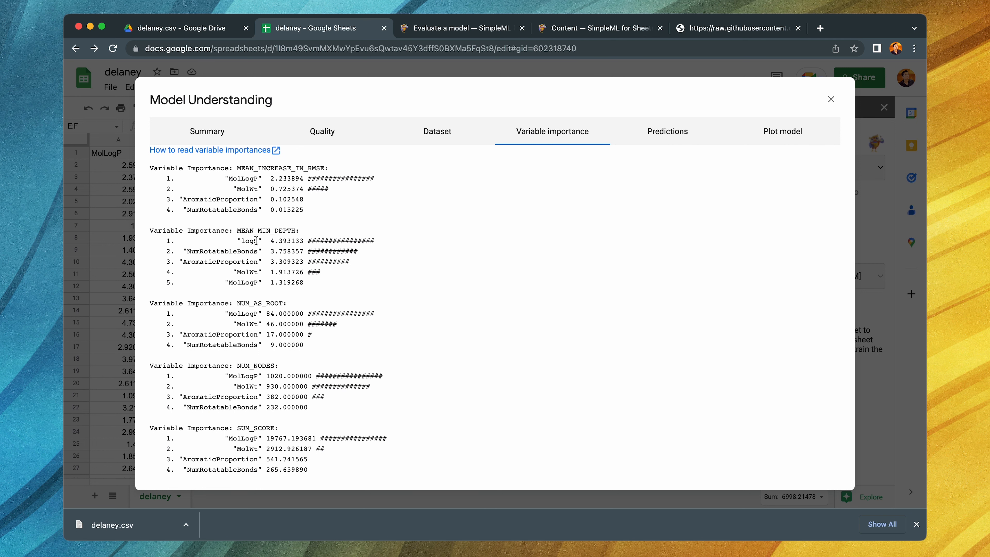
- Check the remaining variable importance, prediction and model plot reports of Model1, and close the model understanding report
{"action": "scroll", "coordinate": [192, 321], "scroll_direction": "down", "scroll_amount": 1}
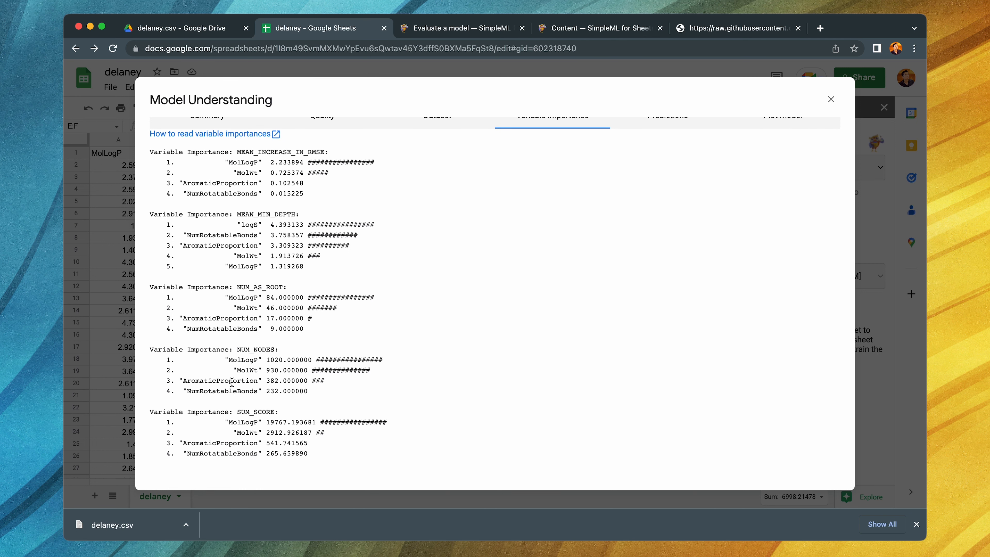
{"action": "scroll", "coordinate": [652, 207], "scroll_direction": "up", "scroll_amount": 1}
{"action": "left_click", "coordinate": [663, 139]}
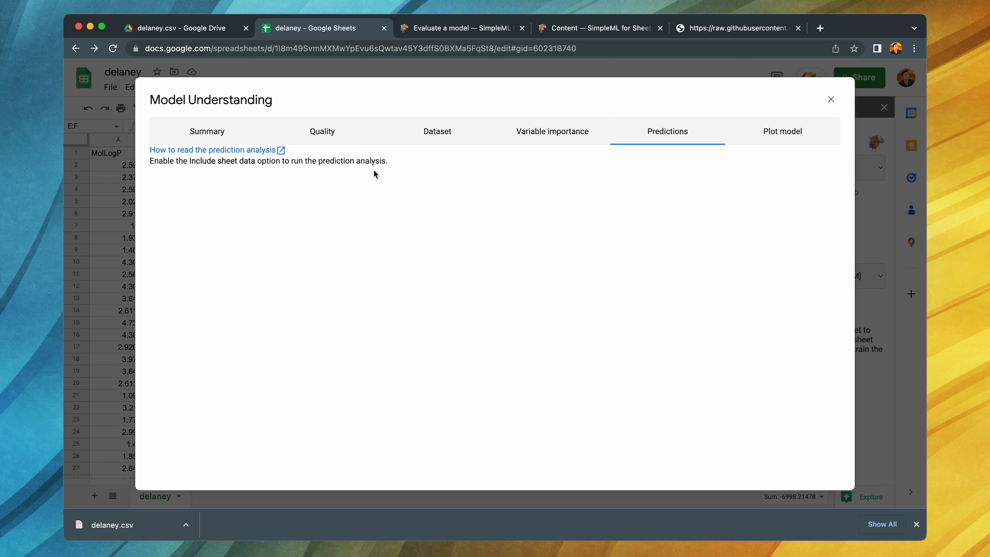
{"action": "left_click", "coordinate": [791, 135]}
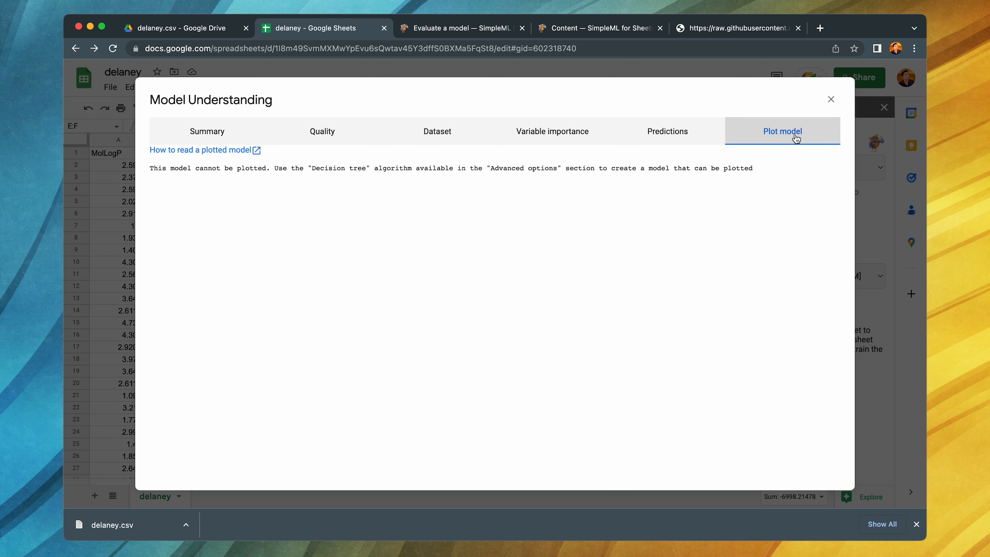
{"action": "left_click", "coordinate": [831, 99]}
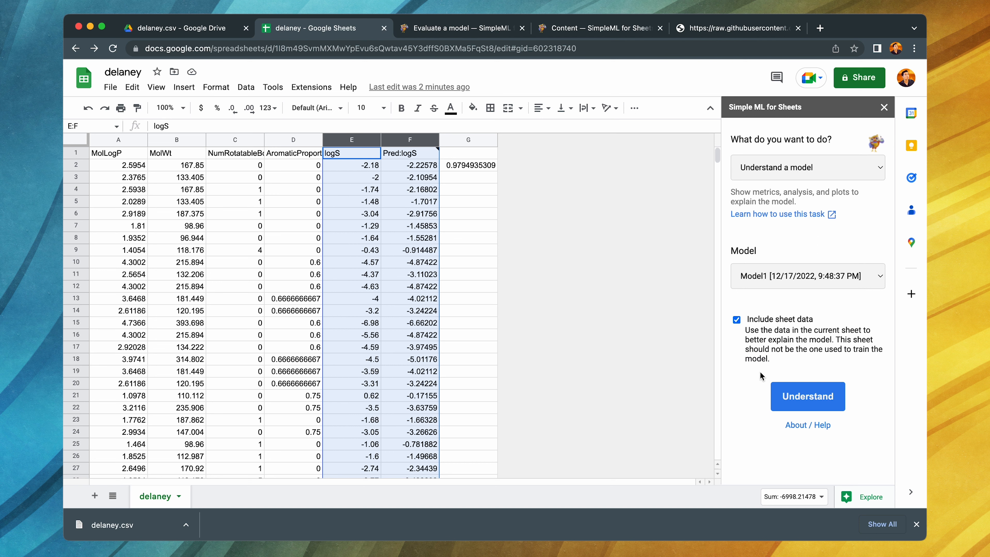
- Exclude the sheet data from the Understand task, and view the options of the Manage models task
{"action": "left_click", "coordinate": [795, 325]}
{"action": "left_click", "coordinate": [799, 168]}
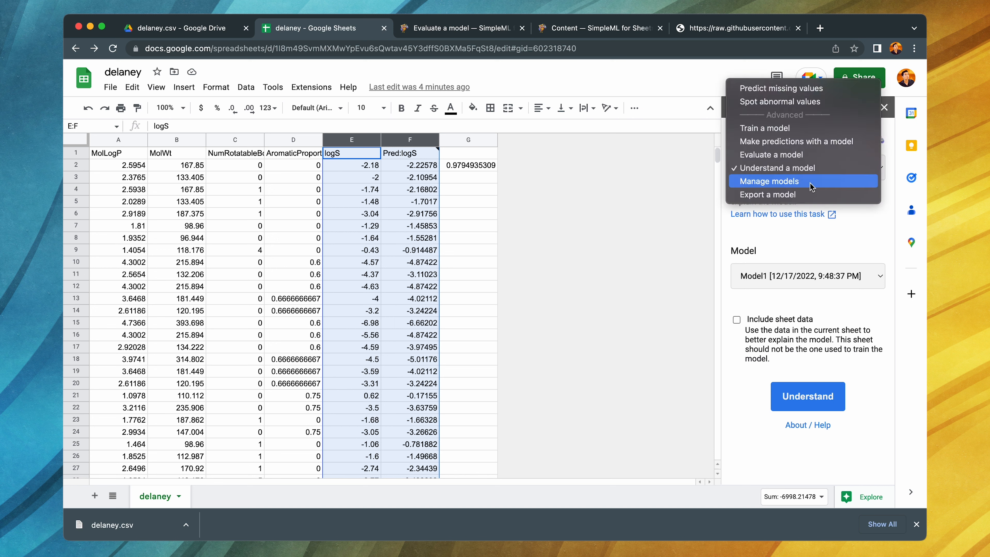
{"action": "left_click", "coordinate": [819, 181]}
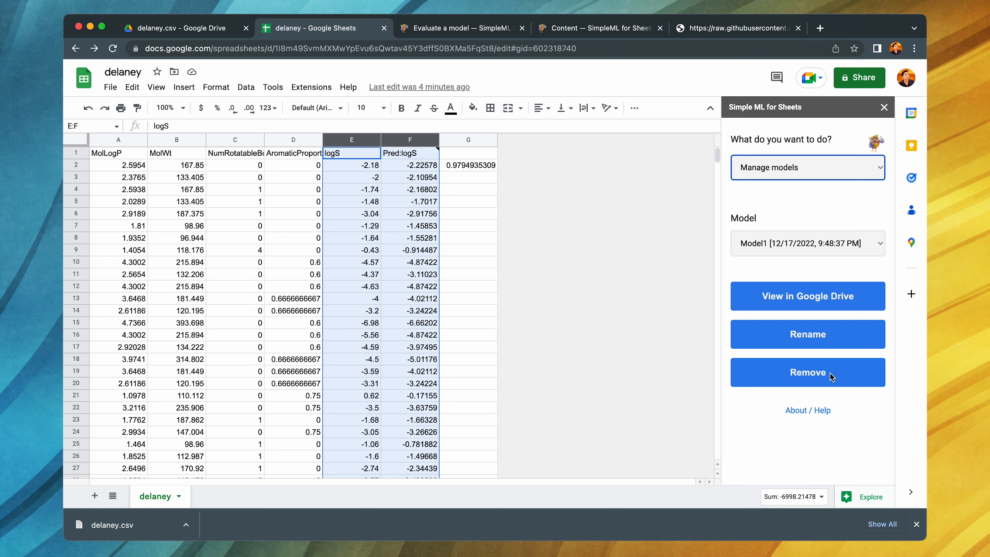
- Export Model1 to Google Colab, using the sheet's data as examples
{"action": "left_click", "coordinate": [831, 166]}
{"action": "left_click", "coordinate": [788, 181]}
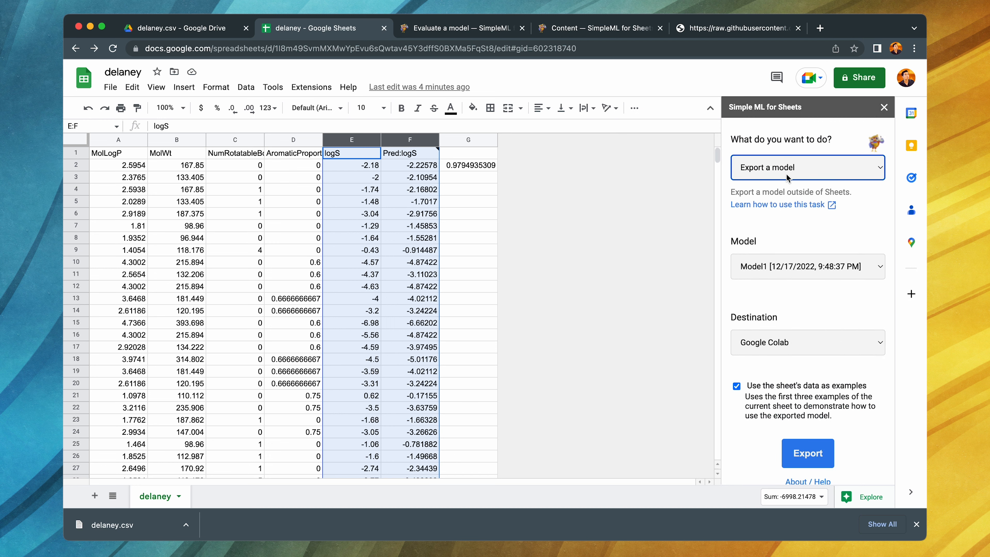
{"action": "left_click", "coordinate": [784, 344]}
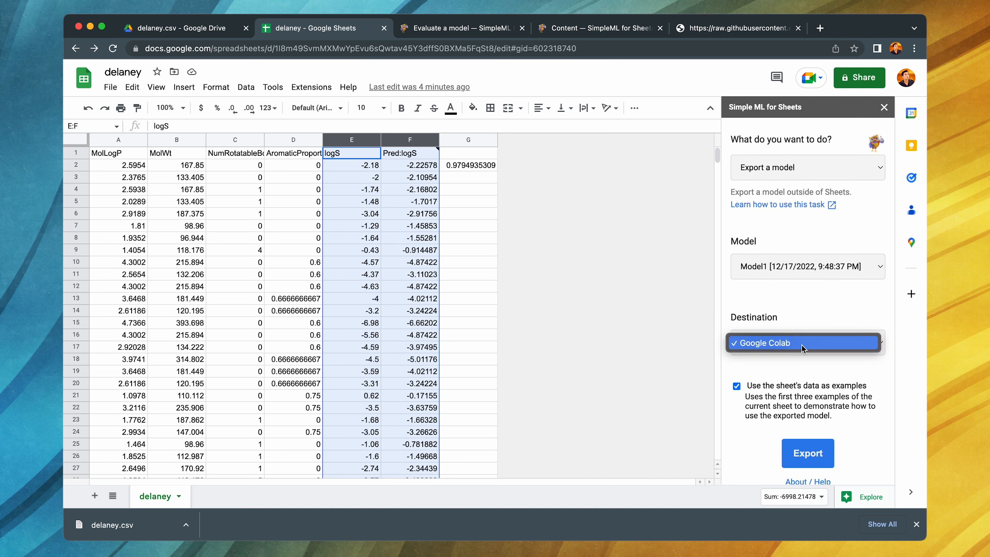
{"action": "left_click", "coordinate": [783, 343]}
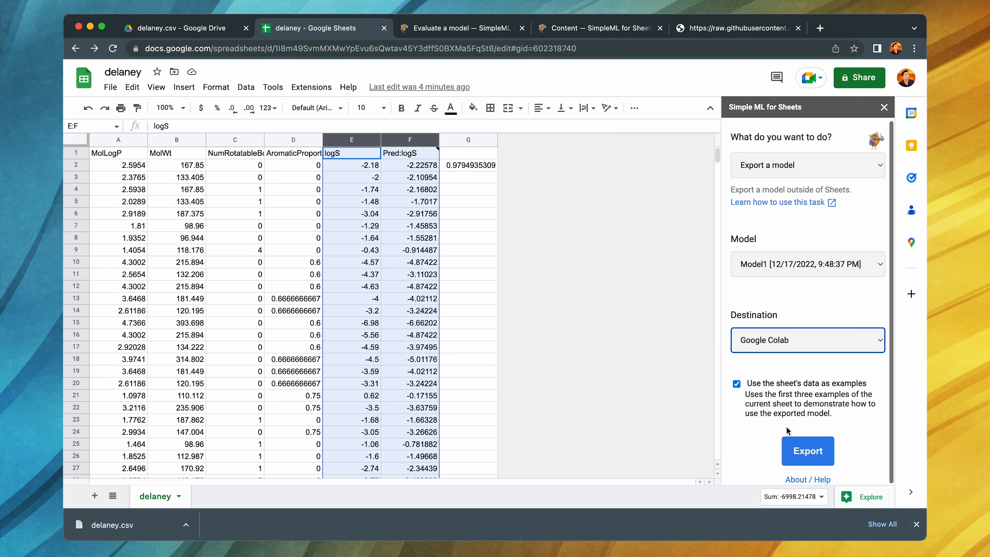
{"action": "left_click", "coordinate": [809, 454]}
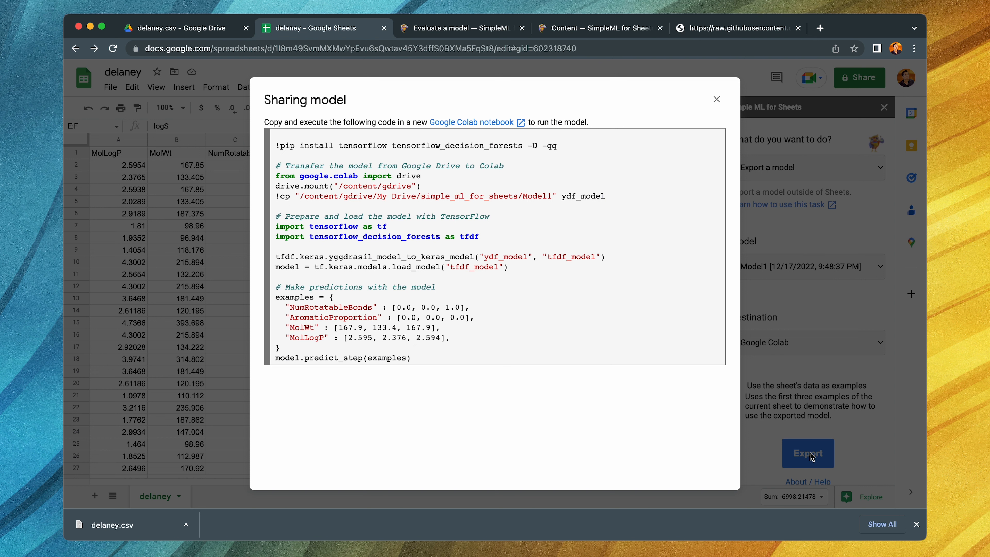
- Copy the whole generated model code and paste it into a new Google Colab notebook
{"action": "left_click_drag", "start_coordinate": [416, 360], "coordinate": [275, 146]}
{"action": "right_click", "coordinate": [305, 149]}
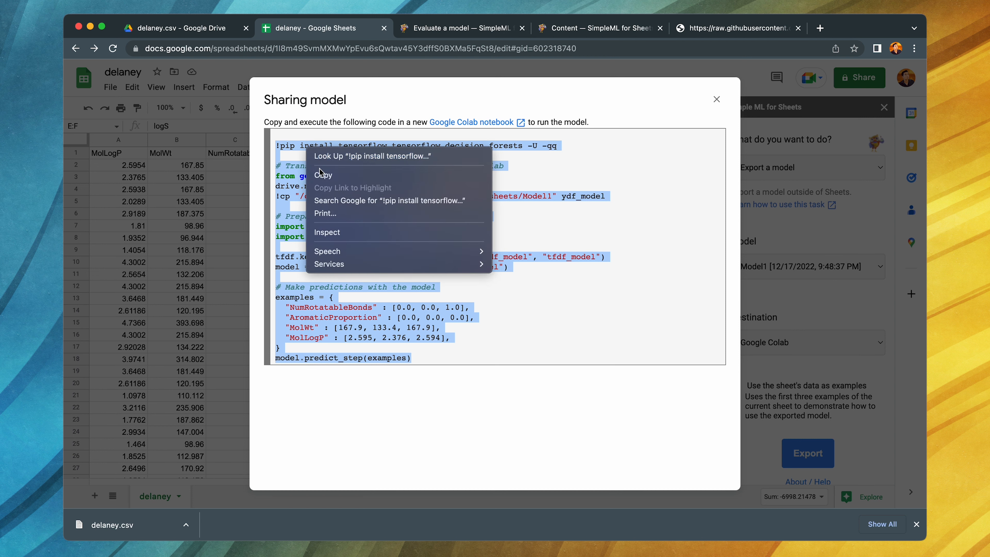
{"action": "left_click", "coordinate": [327, 176]}
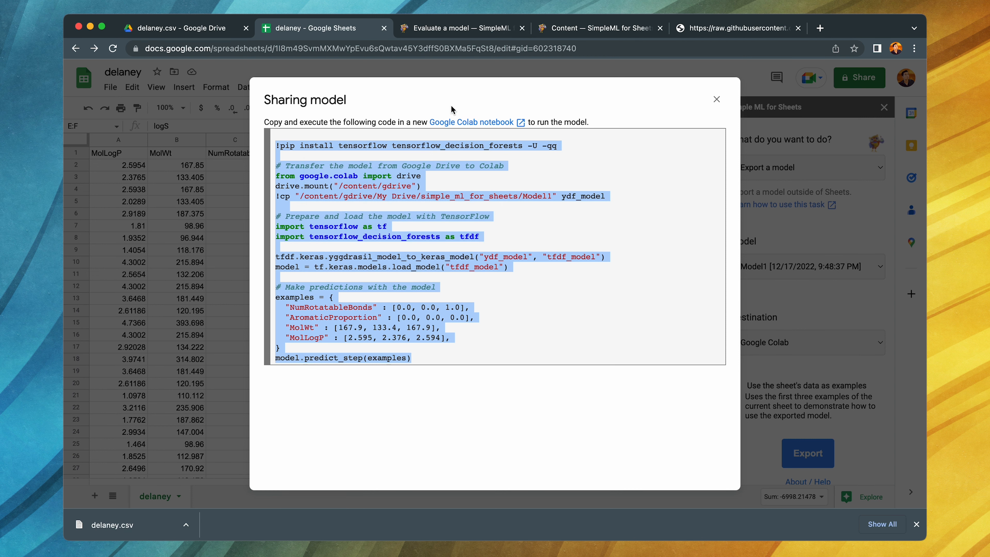
{"action": "left_click", "coordinate": [476, 123]}
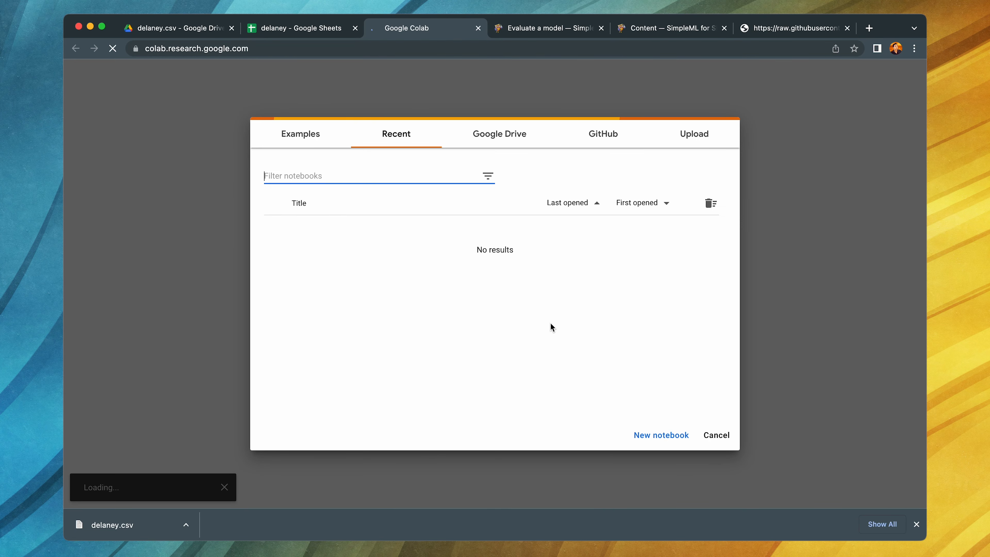
{"action": "left_click", "coordinate": [661, 435]}
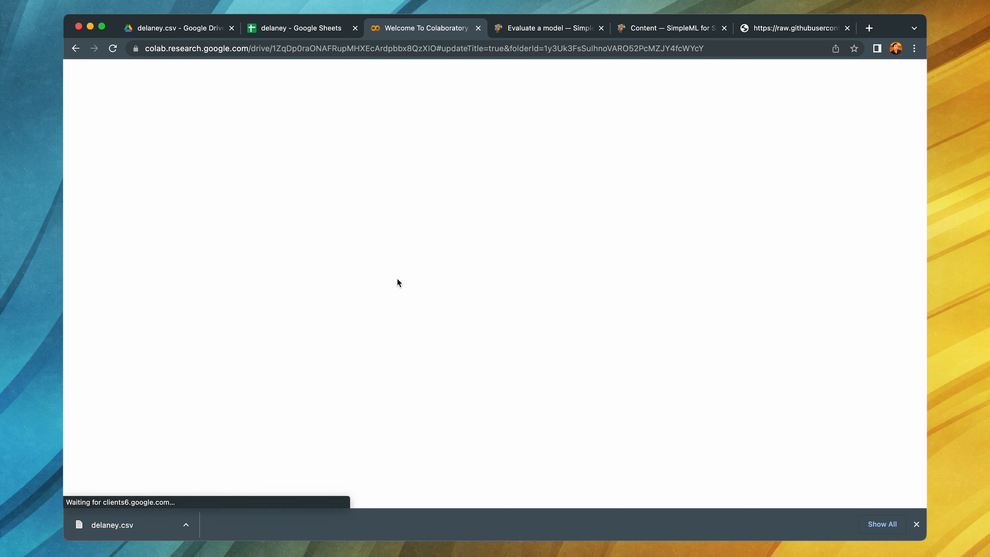
{"action": "key", "text": "super+equal"}
{"action": "key", "text": "super+equal"}
{"action": "key", "text": "super+v"}
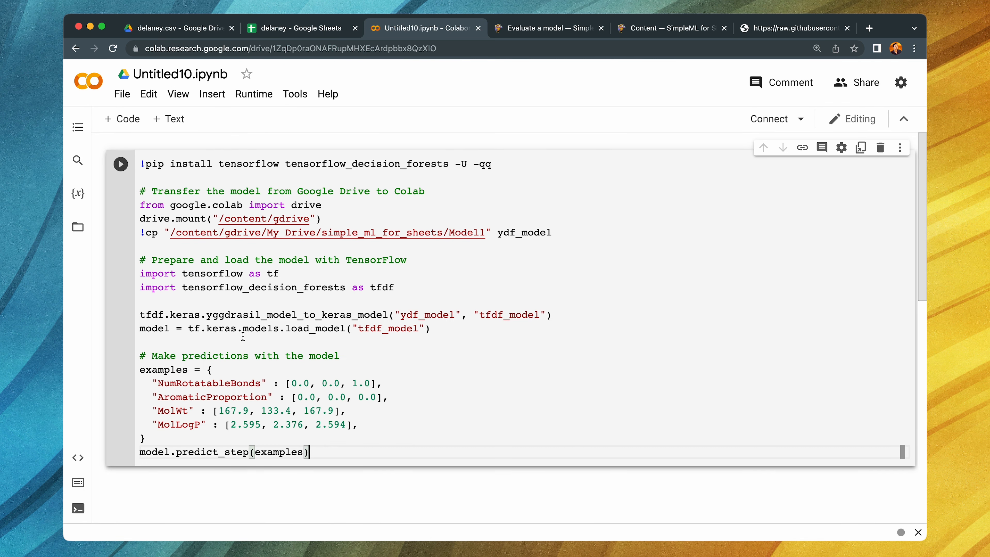
- Move the "!pip install tensorflow tensorflow_decision_forests -U -qq" line into its own code cell above the remaining code
{"action": "left_click_drag", "start_coordinate": [145, 190], "coordinate": [134, 163]}
{"action": "left_click", "coordinate": [146, 177]}
{"action": "key", "text": "BackSpace"}
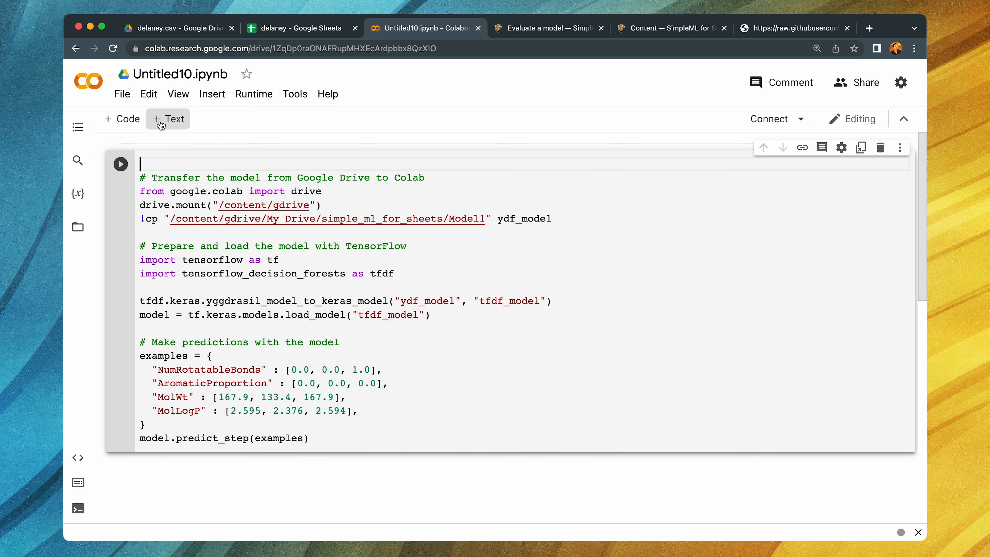
{"action": "left_click", "coordinate": [121, 118]}
{"action": "left_click", "coordinate": [763, 460]}
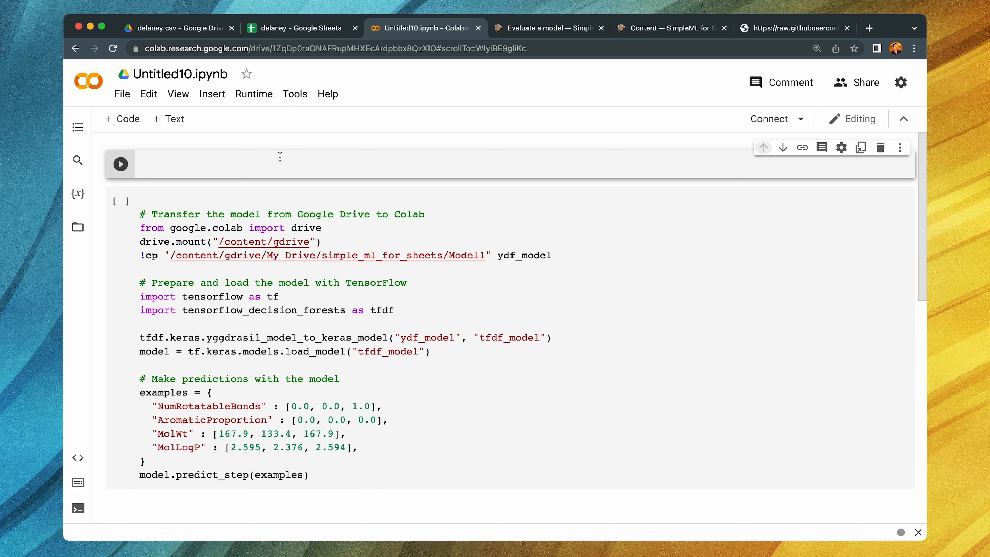
{"action": "left_click", "coordinate": [286, 164]}
{"action": "key", "text": "ctrl+v"}
{"action": "key", "text": "BackSpace"}
- Add a text cell above the install cell and set it up as a top-level heading in bold
{"action": "left_click", "coordinate": [169, 118]}
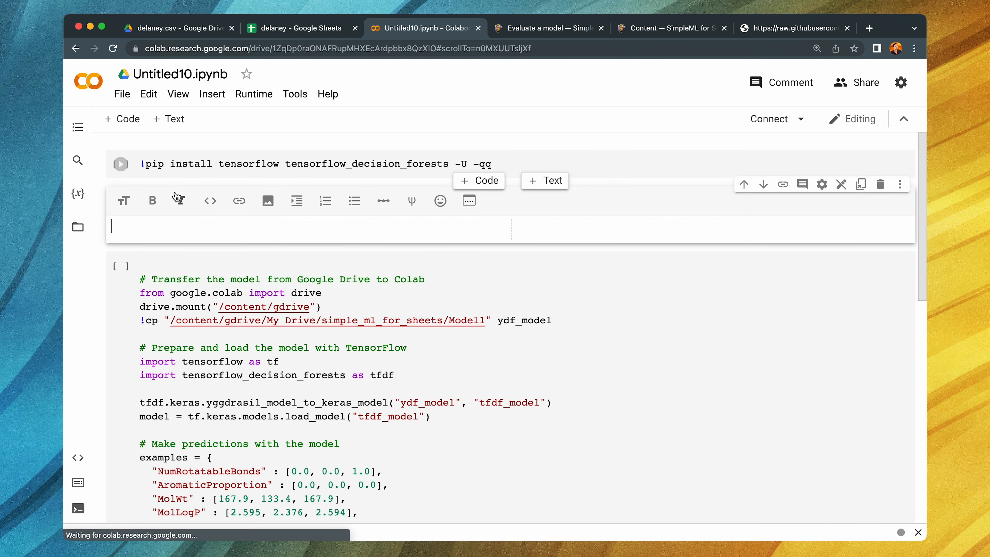
{"action": "left_click", "coordinate": [744, 185]}
{"action": "double_click", "coordinate": [198, 169]}
{"action": "type", "text": "#"}
{"action": "left_click", "coordinate": [152, 164]}
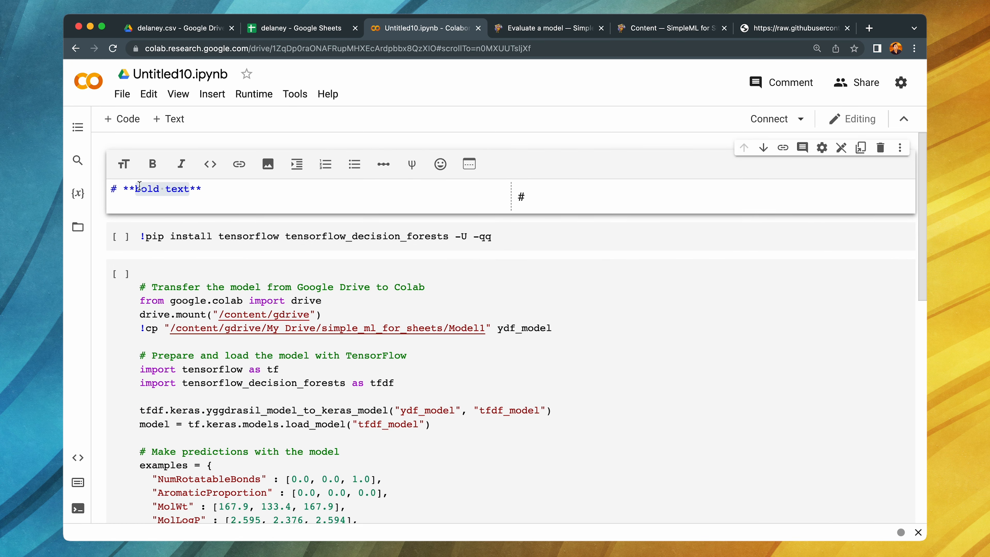
- Set the heading text to "Building an ML model using Simple ML for Sheets"
{"action": "left_click", "coordinate": [188, 190]}
{"action": "left_click_drag", "start_coordinate": [188, 190], "coordinate": [191, 190]}
{"action": "type", "text": "Random forest m"}
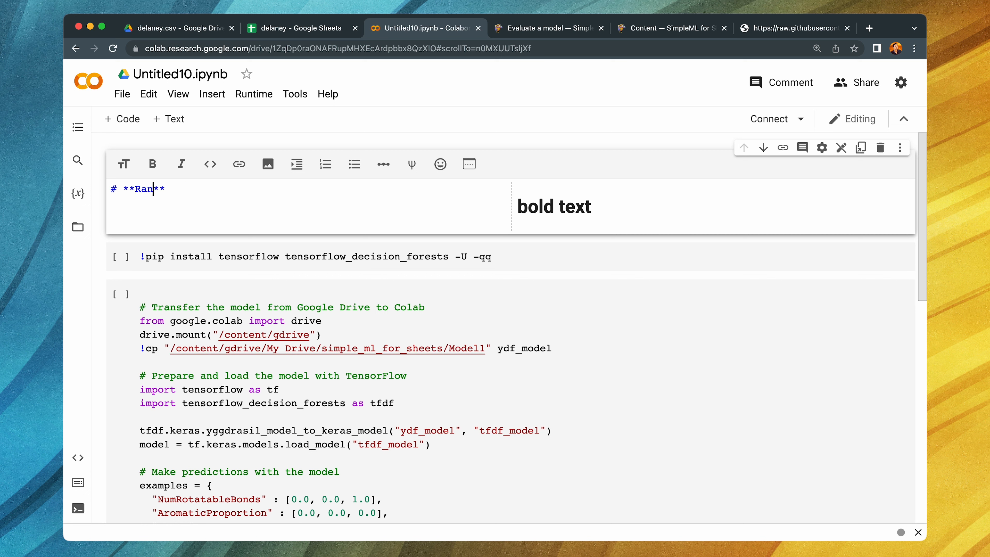
{"action": "type", "text": "odel using"}
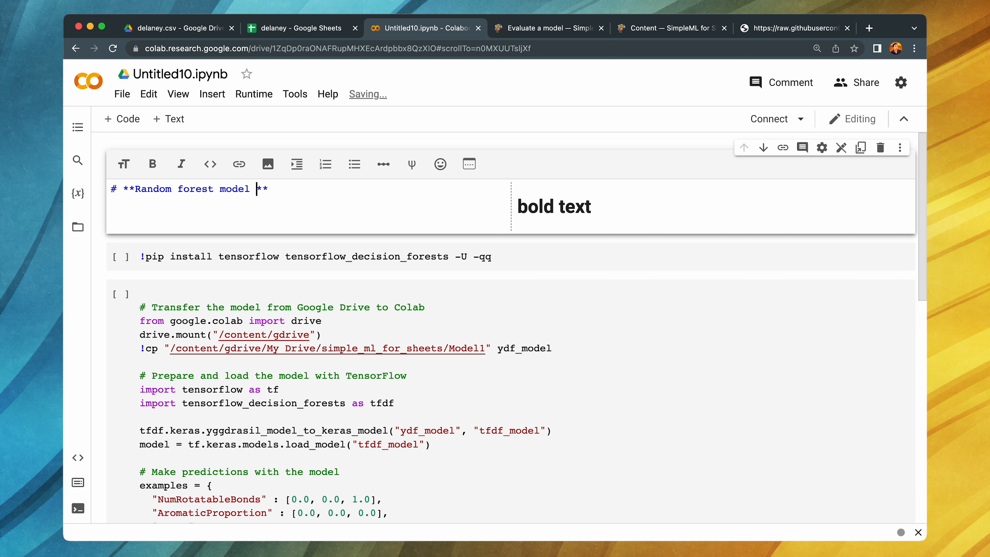
{"action": "left_click", "coordinate": [136, 191], "text": "shift"}
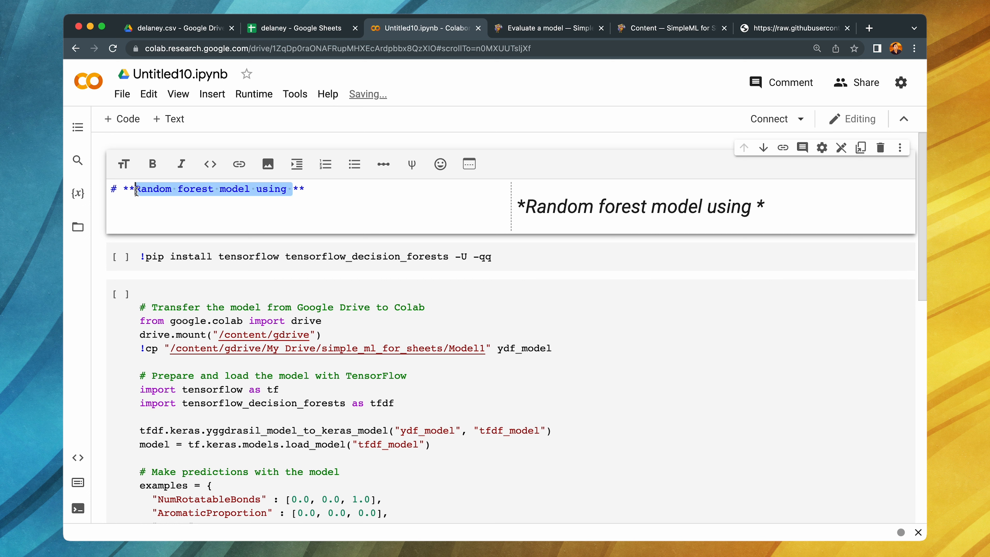
{"action": "type", "text": "Building"}
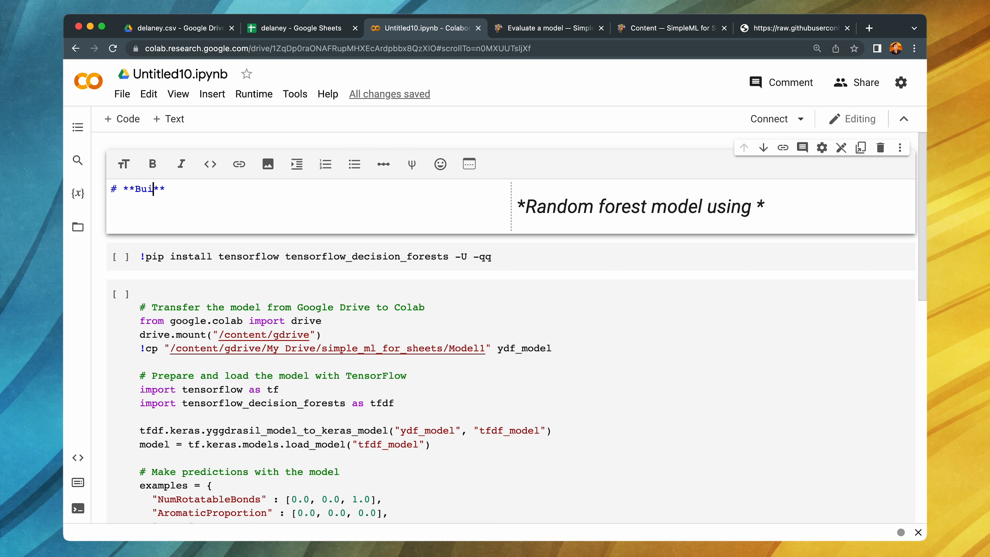
{"action": "type", "text": "an ML model usi"}
{"action": "type", "text": "ng Simple"}
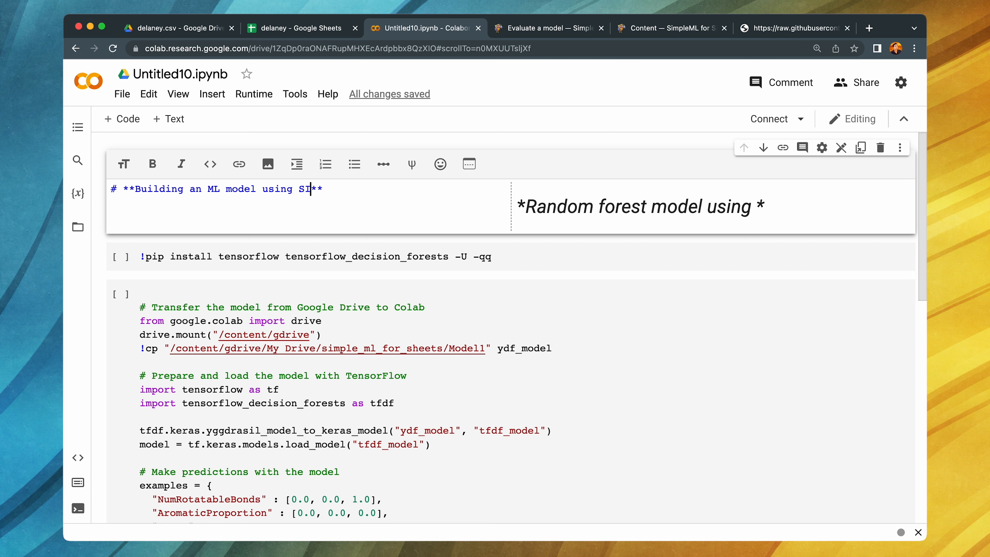
{"action": "type", "text": " ML for Shee"}
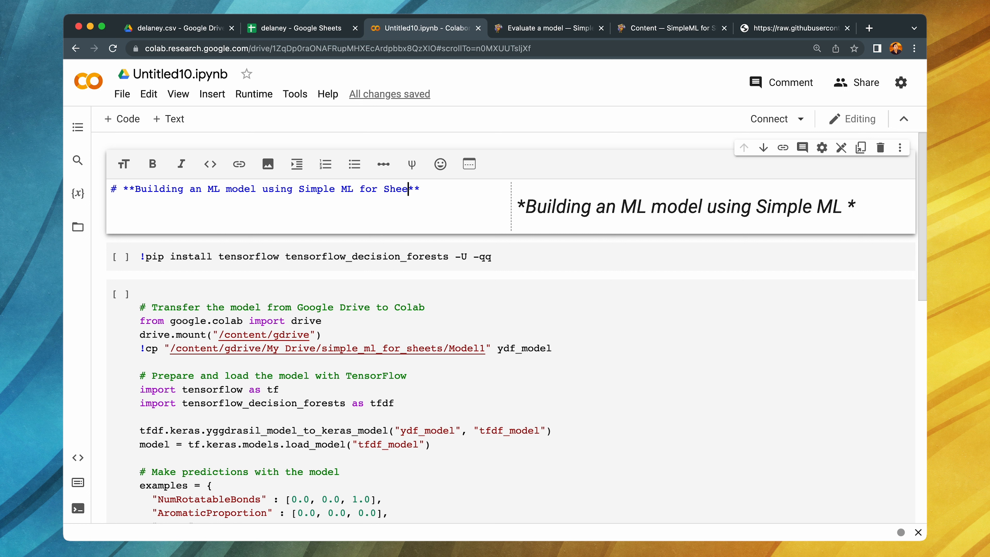
{"action": "type", "text": "tx"}
{"action": "type", "text": "s"}
- Run the pip install cell and remove the blank line at the start of the model code cell
{"action": "left_click", "coordinate": [225, 256]}
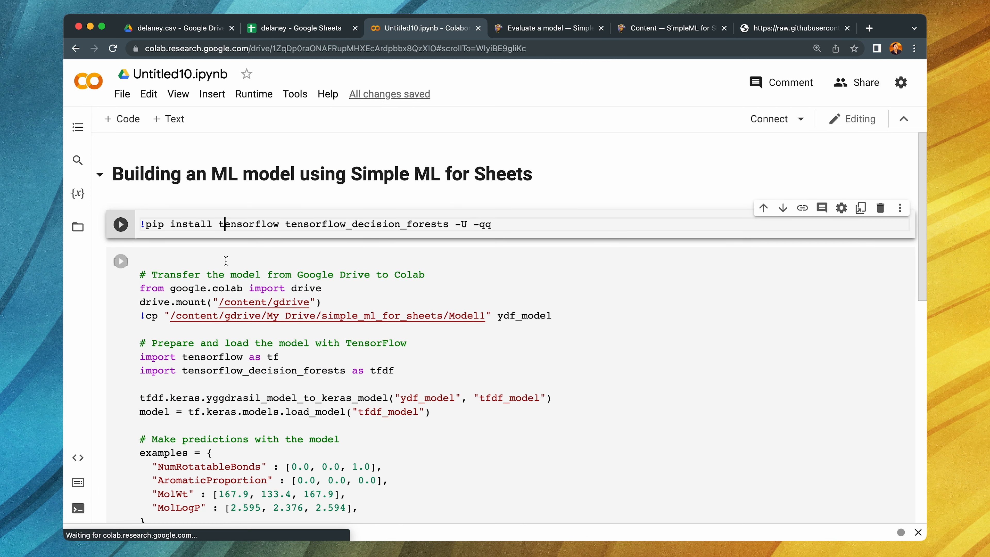
{"action": "left_click", "coordinate": [121, 225]}
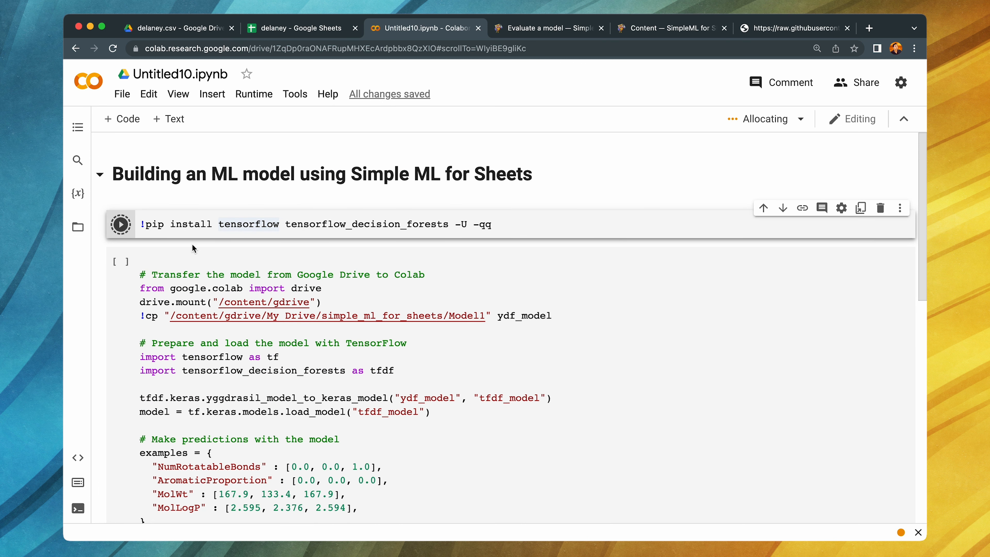
{"action": "left_click", "coordinate": [140, 275]}
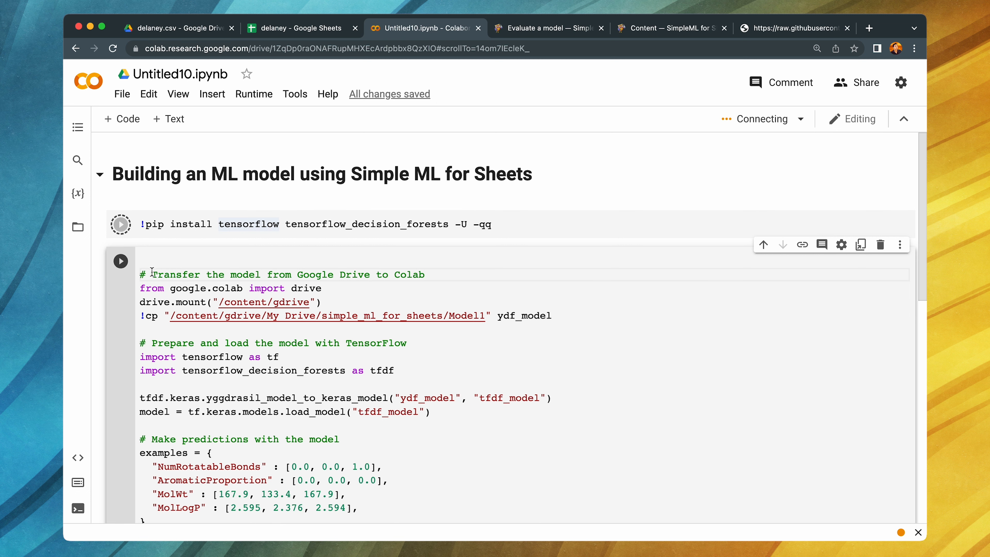
{"action": "key", "text": "BackSpace"}
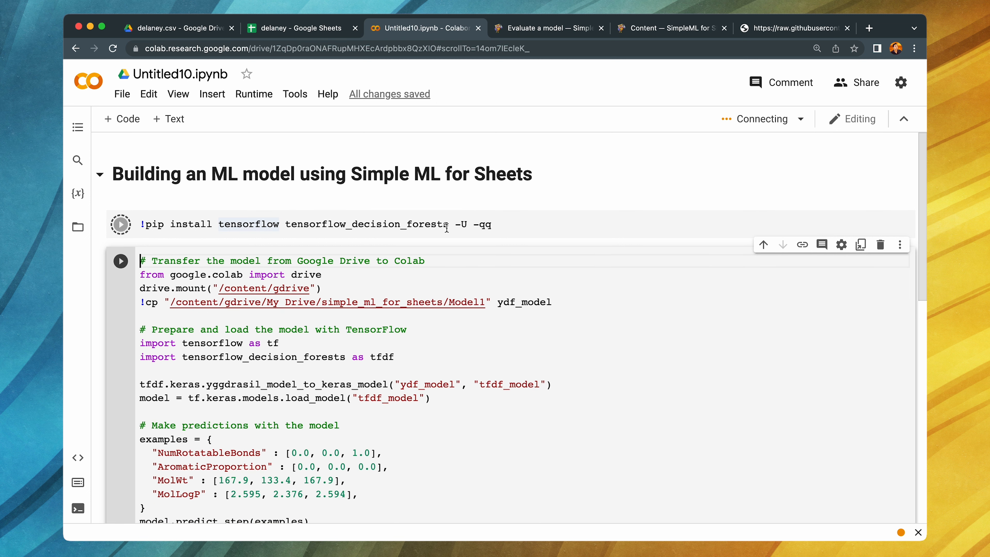
- Move the "Transfer the model from Google Drive to Colab" code into its own cell above the remaining code
{"action": "scroll", "coordinate": [376, 224], "scroll_direction": "down", "scroll_amount": 2}
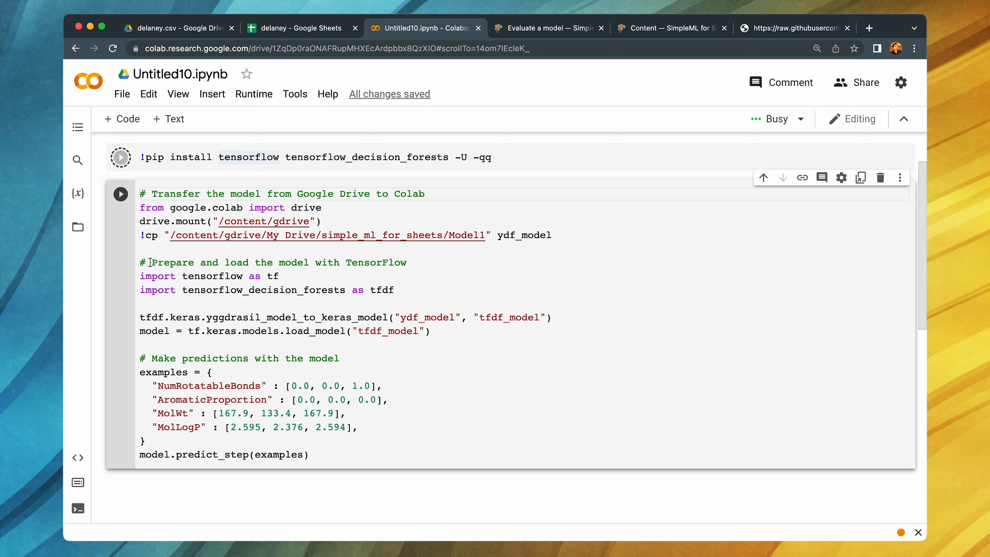
{"action": "left_click", "coordinate": [149, 251]}
{"action": "left_click_drag", "start_coordinate": [141, 192], "coordinate": [580, 231]}
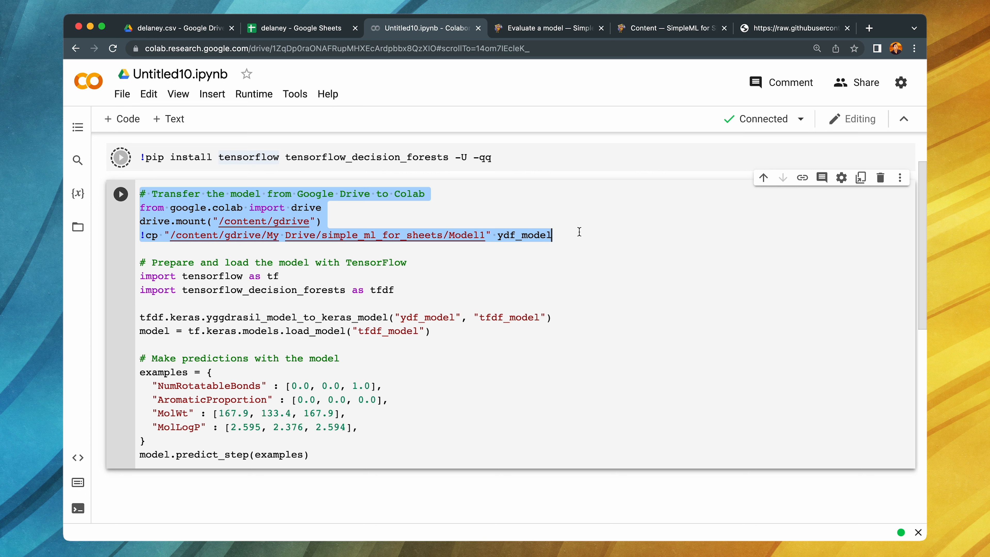
{"action": "key", "text": "super+x"}
{"action": "key", "text": "super+m"}
{"action": "key", "text": "a"}
{"action": "key", "text": "super+v"}
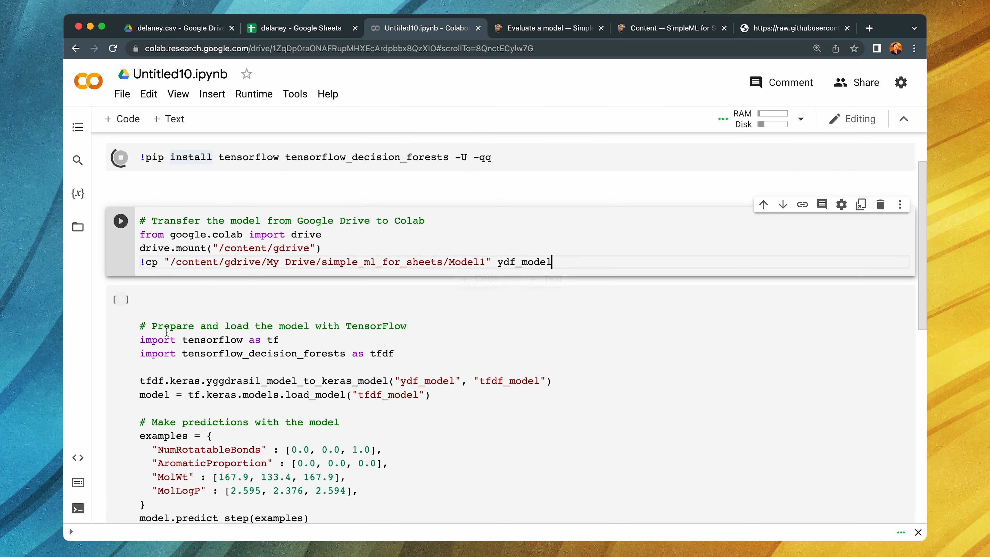
- Move the "Prepare and load the model with TensorFlow" code into its own cell above the prediction code
{"action": "left_click", "coordinate": [147, 329]}
{"action": "left_click", "coordinate": [430, 394], "text": "shift"}
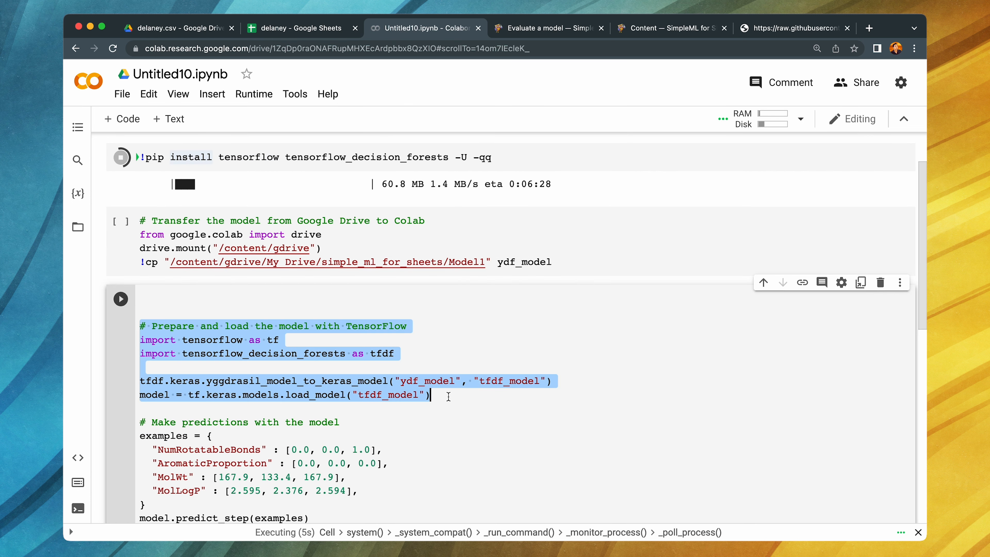
{"action": "key", "text": "BackSpace"}
{"action": "key", "text": "super+m"}
{"action": "key", "text": "a"}
{"action": "key", "text": "super+v"}
- Remove the blank lines above the "Make predictions with the model" comment in the last code cell
{"action": "scroll", "coordinate": [156, 312], "scroll_direction": "down", "scroll_amount": 3}
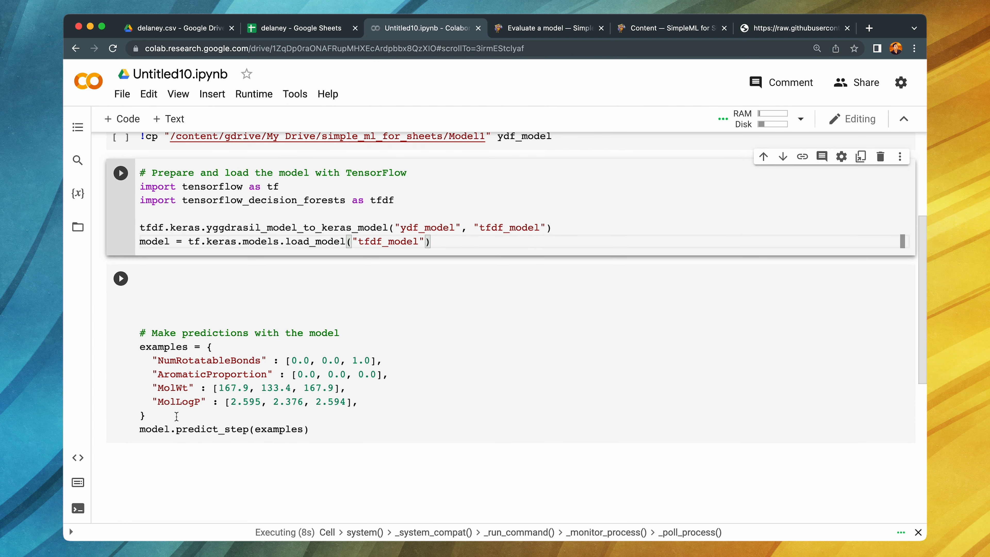
{"action": "left_click", "coordinate": [147, 333]}
{"action": "key", "text": "BackSpace"}
{"action": "key", "text": "BackSpace"}
{"action": "key", "text": "BackSpace"}
{"action": "key", "text": "BackSpace"}
{"action": "left_click", "coordinate": [288, 347]}
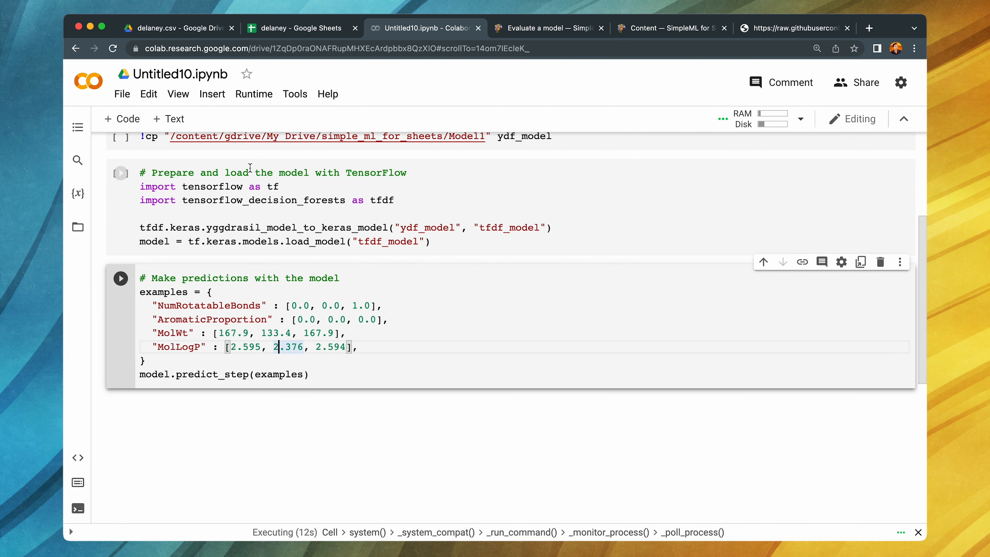
- Cut the "# Transfer the model from Google Drive to Colab" comment line out of the Google Drive transfer code cell
{"action": "left_click", "coordinate": [256, 229]}
{"action": "scroll", "coordinate": [252, 241], "scroll_direction": "up", "scroll_amount": 3}
{"action": "left_click", "coordinate": [230, 239]}
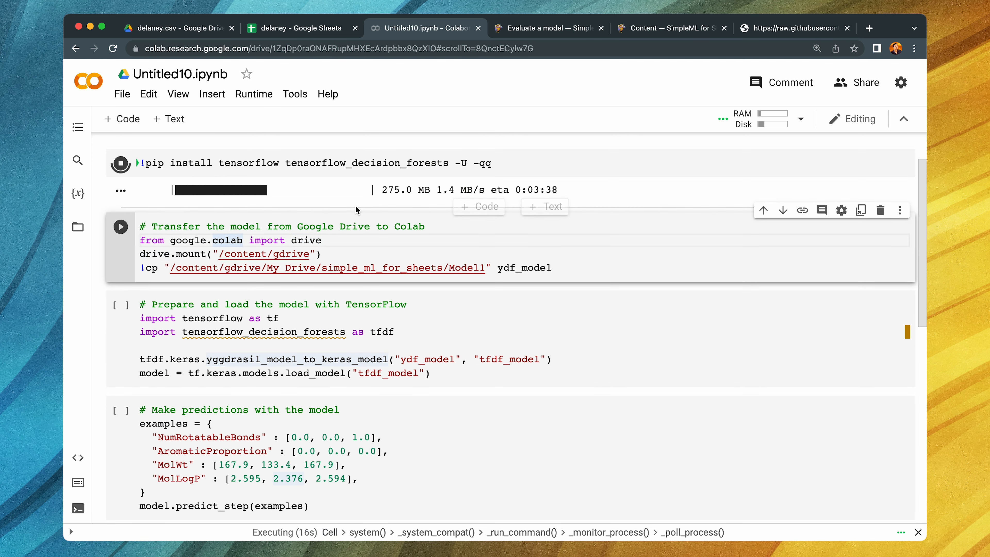
{"action": "scroll", "coordinate": [358, 210], "scroll_direction": "up", "scroll_amount": 2}
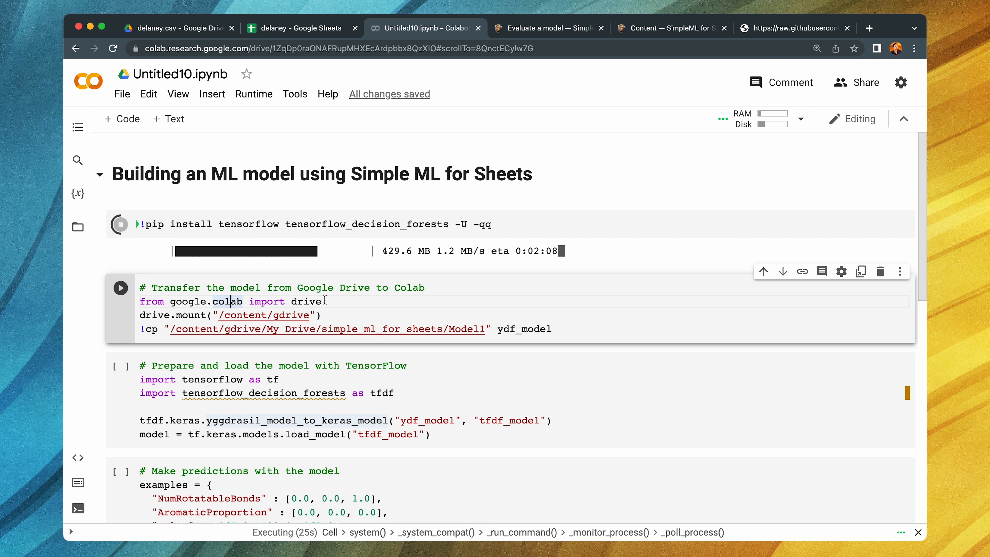
{"action": "left_click_drag", "start_coordinate": [418, 288], "coordinate": [139, 288]}
{"action": "key", "text": "super+c"}
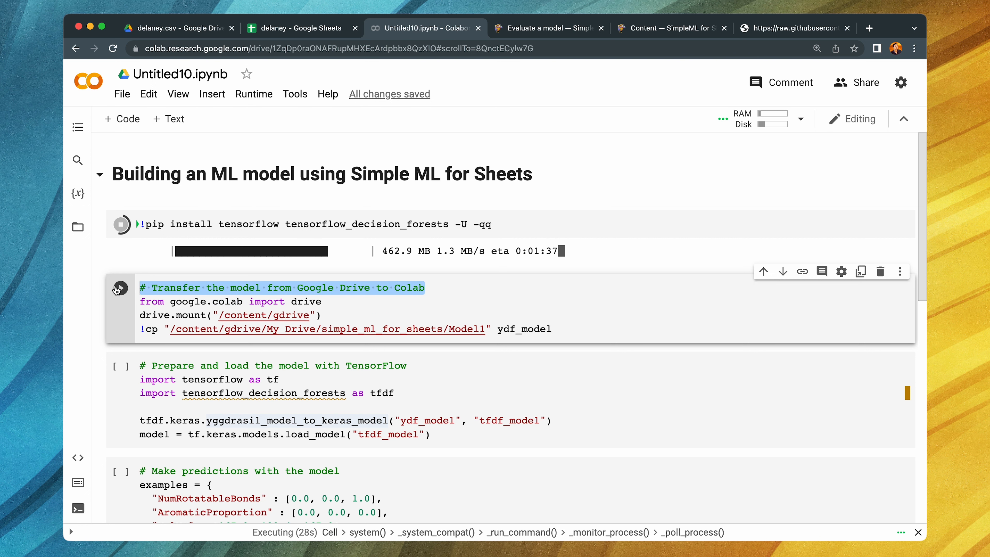
{"action": "key", "text": "BackSpace"}
{"action": "key", "text": "BackSpace"}
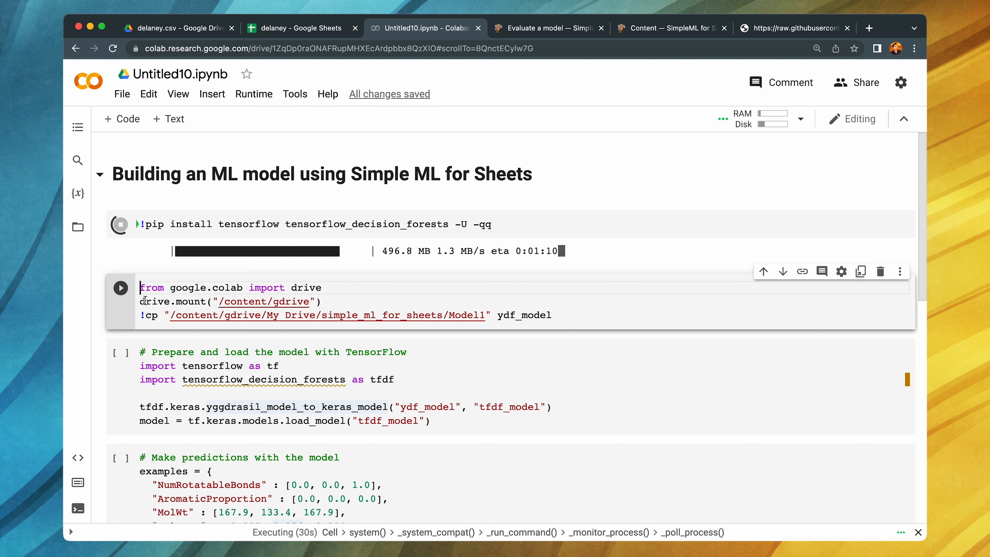
- Add a text cell above the transfer code with the bold second-level heading "Transfer the model from Google Drive to Colab"
{"action": "left_click", "coordinate": [154, 251]}
{"action": "left_click", "coordinate": [169, 120]}
{"action": "key", "text": "super+v"}
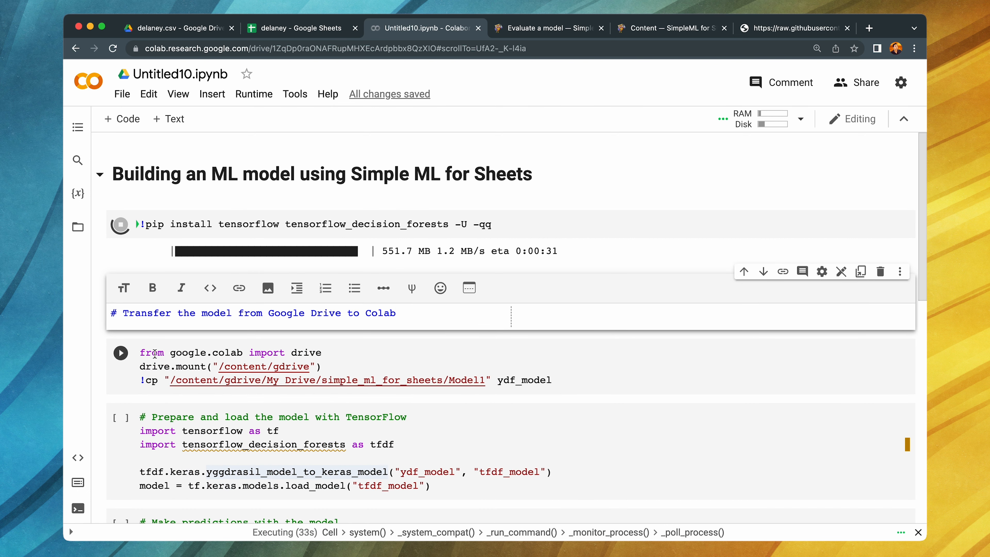
{"action": "left_click", "coordinate": [153, 378]}
{"action": "double_click", "coordinate": [166, 290]}
{"action": "left_click", "coordinate": [117, 313]}
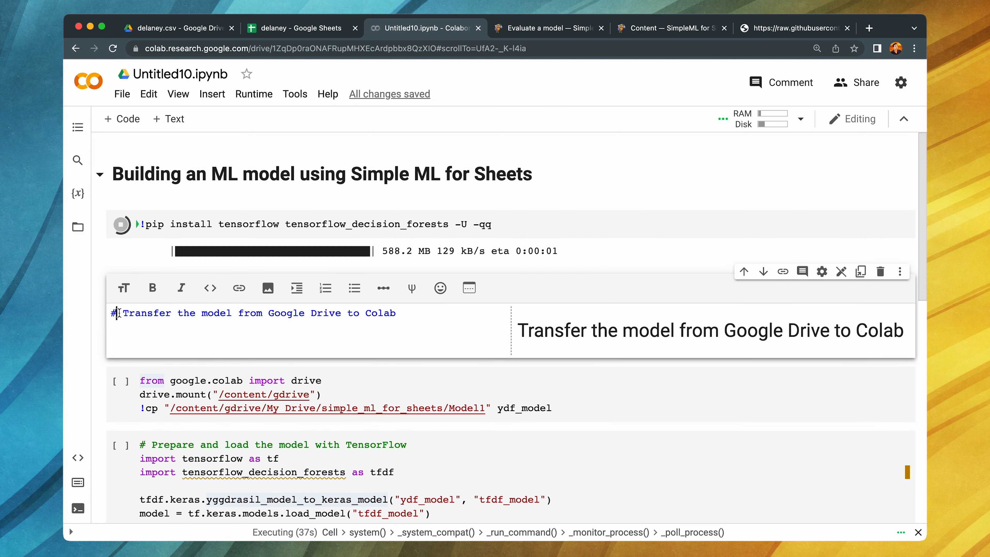
{"action": "type", "text": "#"}
{"action": "left_click_drag", "start_coordinate": [402, 325], "coordinate": [141, 325]}
{"action": "left_click", "coordinate": [153, 300]}
{"action": "left_click", "coordinate": [169, 414]}
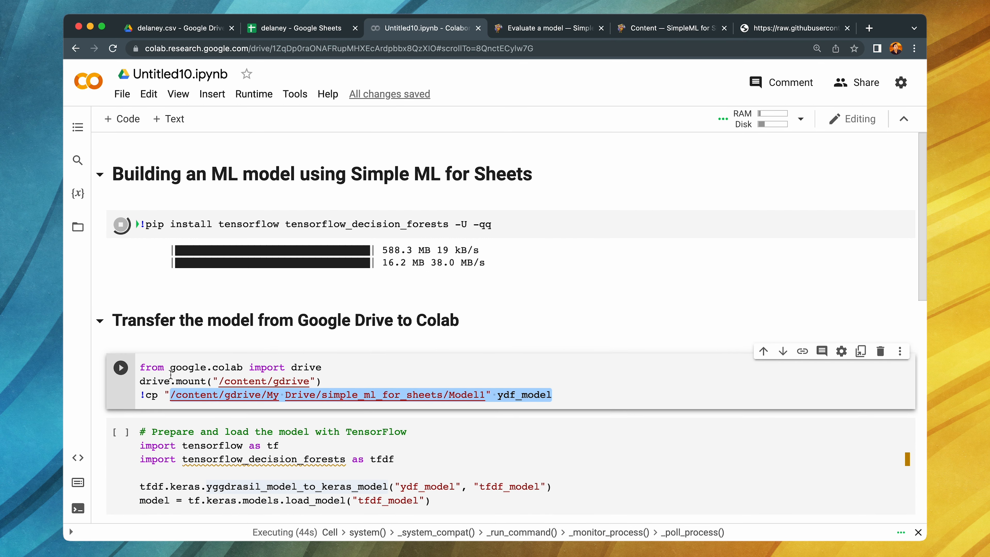
- Cut the "# Prepare and load the model with TensorFlow" comment line out of the TensorFlow code cell
{"action": "scroll", "coordinate": [170, 380], "scroll_direction": "down", "scroll_amount": 3}
{"action": "left_click", "coordinate": [153, 346]}
{"action": "left_click_drag", "start_coordinate": [141, 363], "coordinate": [141, 348]}
{"action": "key", "text": "super+x"}
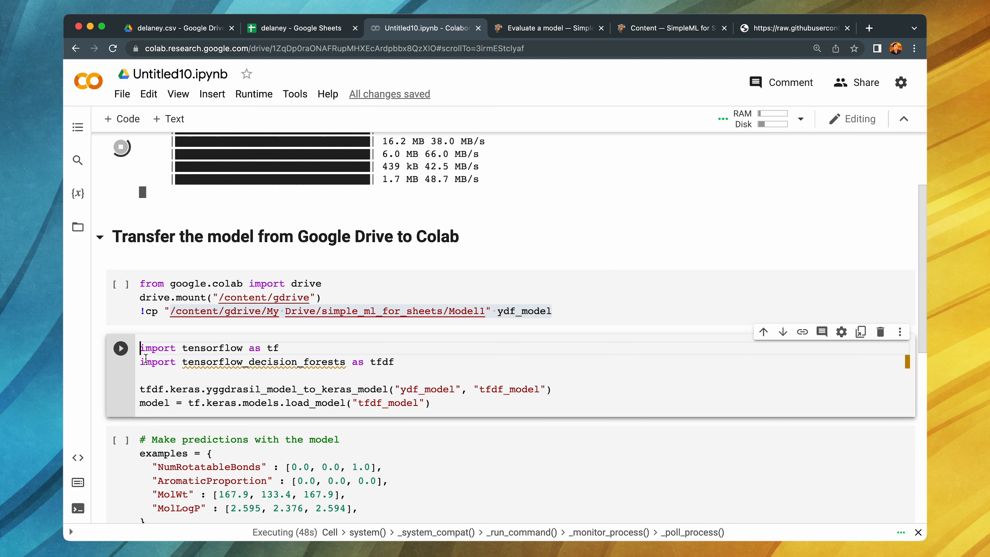
- Insert a text cell above the TensorFlow code and paste the cut comment as a bold second-level heading
{"action": "left_click", "coordinate": [152, 311]}
{"action": "left_click", "coordinate": [169, 119]}
{"action": "double_click", "coordinate": [135, 352]}
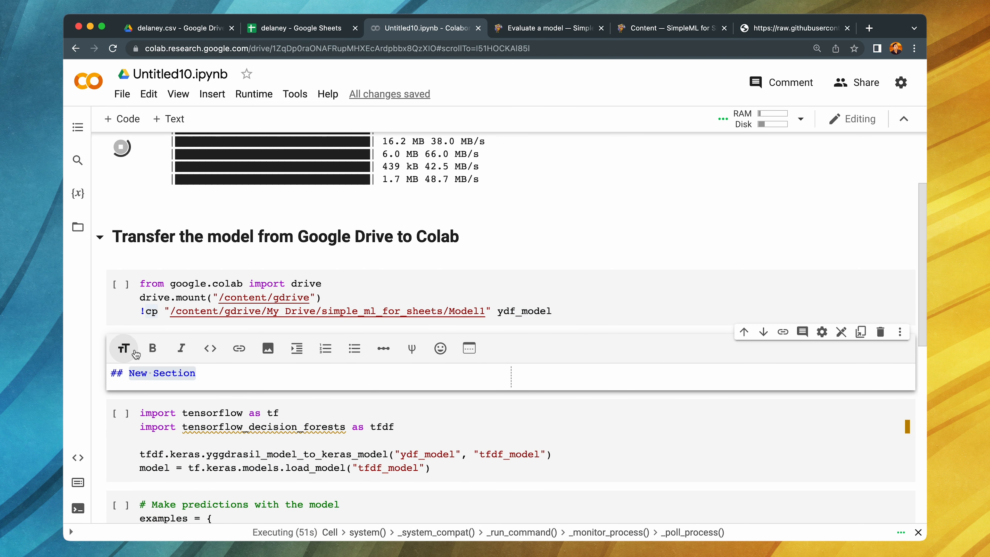
{"action": "left_click", "coordinate": [153, 348]}
{"action": "left_click_drag", "start_coordinate": [141, 372], "coordinate": [208, 373]}
{"action": "key", "text": "super+v"}
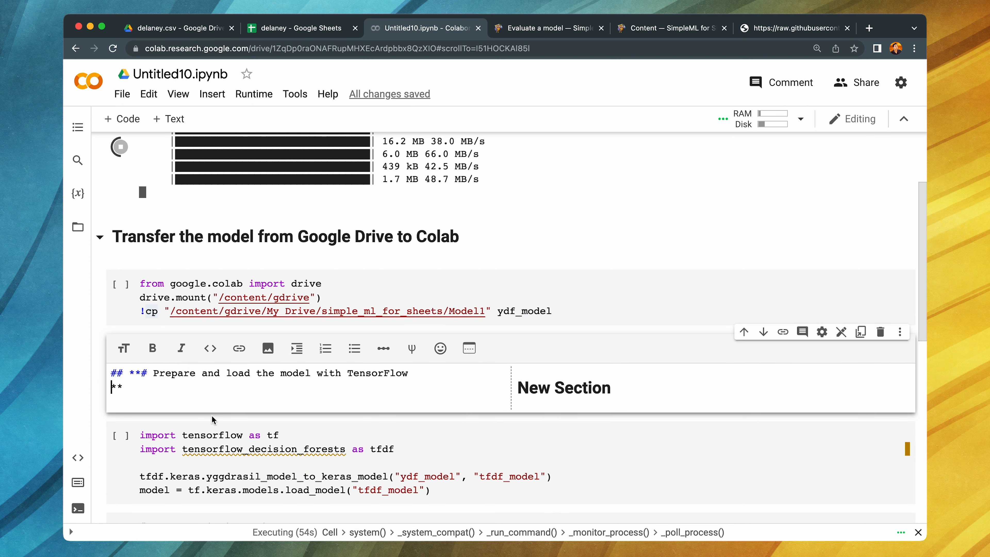
- Remove the extra "#" and the line break from the "Prepare and load the model with TensorFlow" heading
{"action": "left_click", "coordinate": [152, 373]}
{"action": "key", "text": "BackSpace"}
{"action": "key", "text": "BackSpace"}
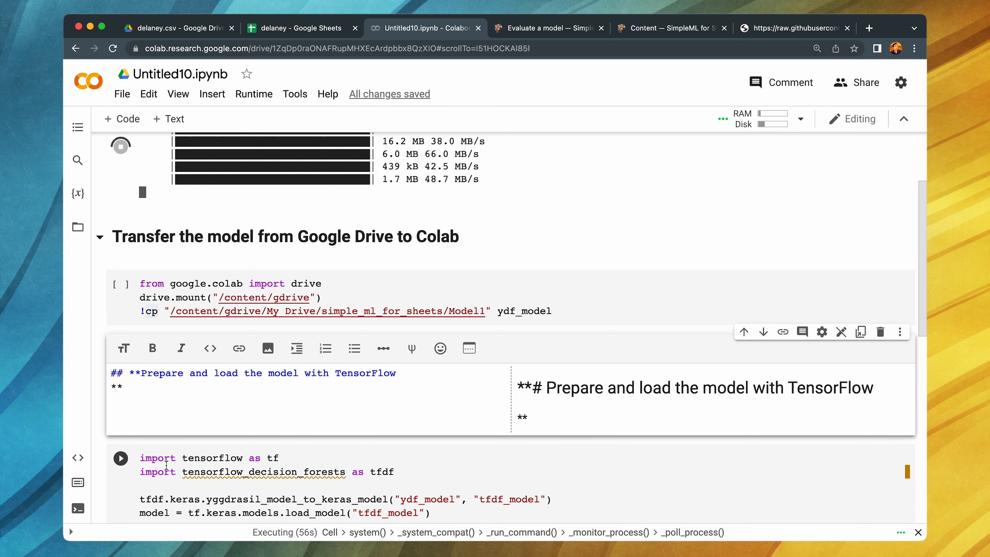
{"action": "left_click", "coordinate": [159, 462]}
{"action": "double_click", "coordinate": [136, 361]}
{"action": "left_click", "coordinate": [112, 389]}
{"action": "key", "text": "BackSpace"}
{"action": "left_click", "coordinate": [223, 468]}
- Cut the "# Make predictions with the model" comment line out of the last code cell
{"action": "scroll", "coordinate": [223, 468], "scroll_direction": "down", "scroll_amount": 5}
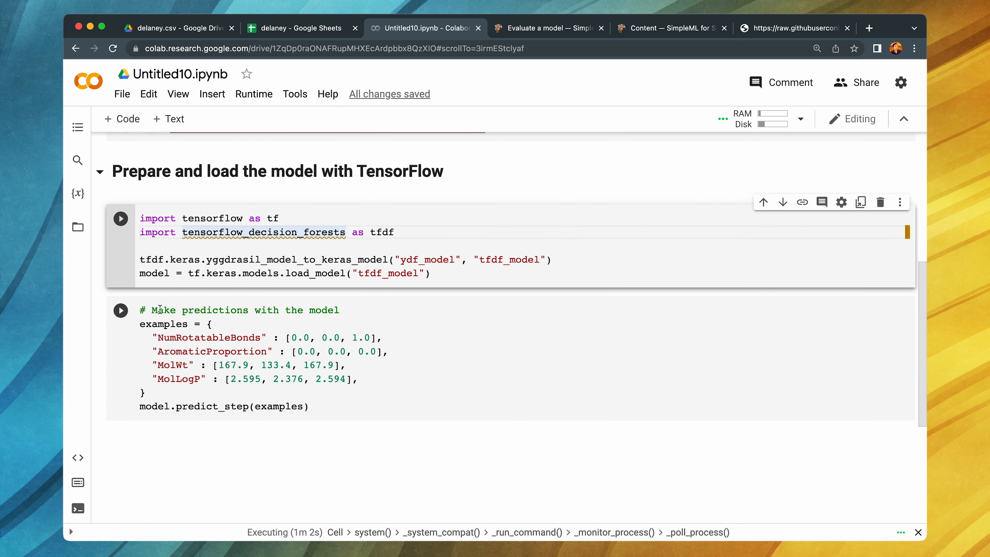
{"action": "left_click", "coordinate": [413, 308]}
{"action": "key", "text": "shift+Down"}
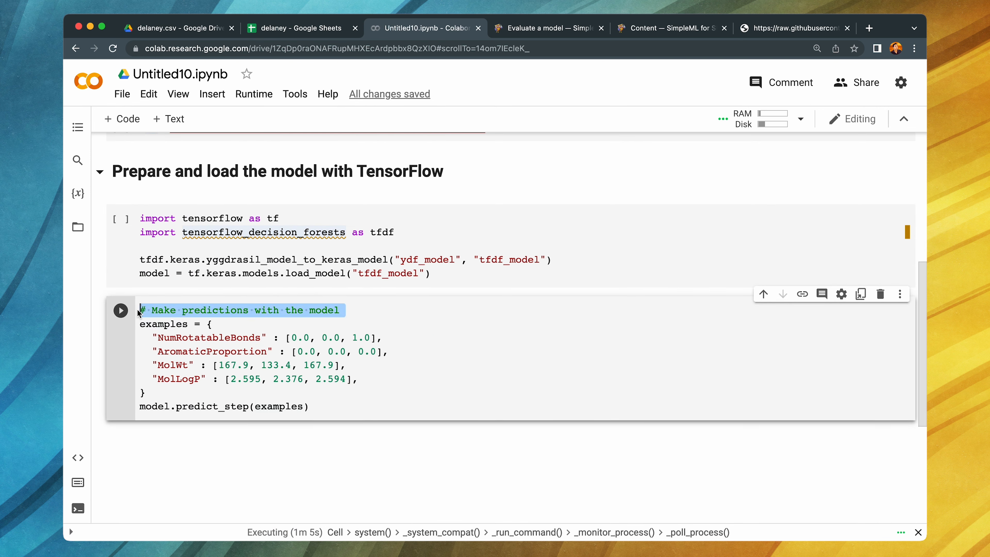
{"action": "key", "text": "super+x"}
{"action": "key", "text": "Up"}
- Add a text cell above the prediction code with the bold second-level heading "Make predictions with the model"
{"action": "left_click", "coordinate": [168, 119]}
{"action": "type", "text": "## **"}
{"action": "key", "text": "super+v"}
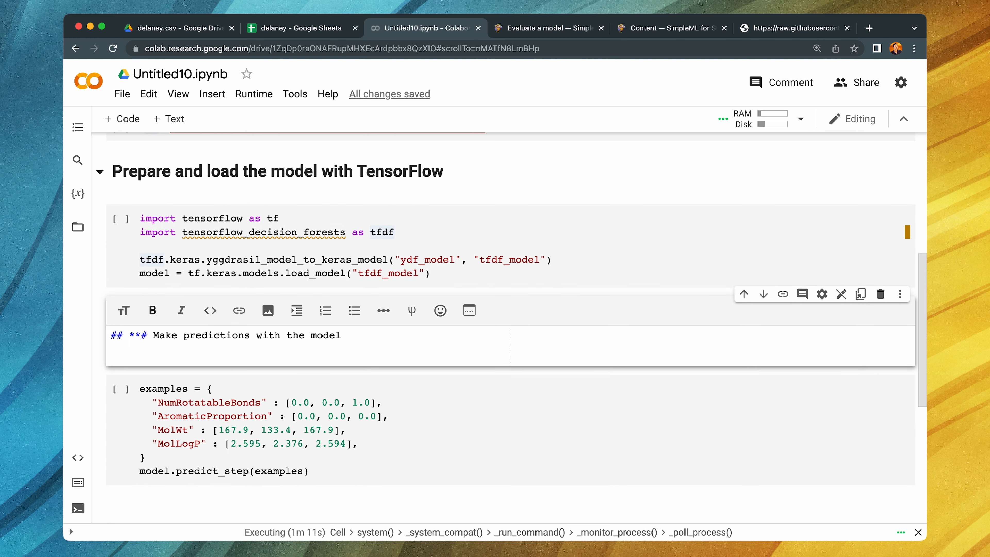
{"action": "key", "text": "BackSpace"}
{"action": "type", "text": "**"}
{"action": "left_click", "coordinate": [152, 335]}
{"action": "key", "text": "BackSpace"}
{"action": "key", "text": "BackSpace"}
{"action": "left_click", "coordinate": [180, 404]}
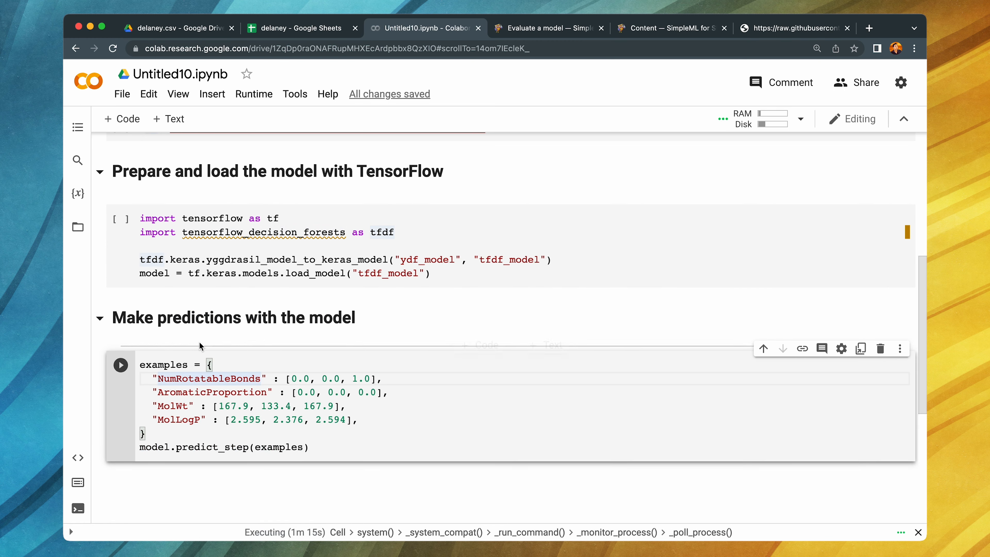
- Run the Google Drive transfer cell and grant the notebook access to the Google account's Drive
{"action": "scroll", "coordinate": [180, 404], "scroll_direction": "up", "scroll_amount": 8}
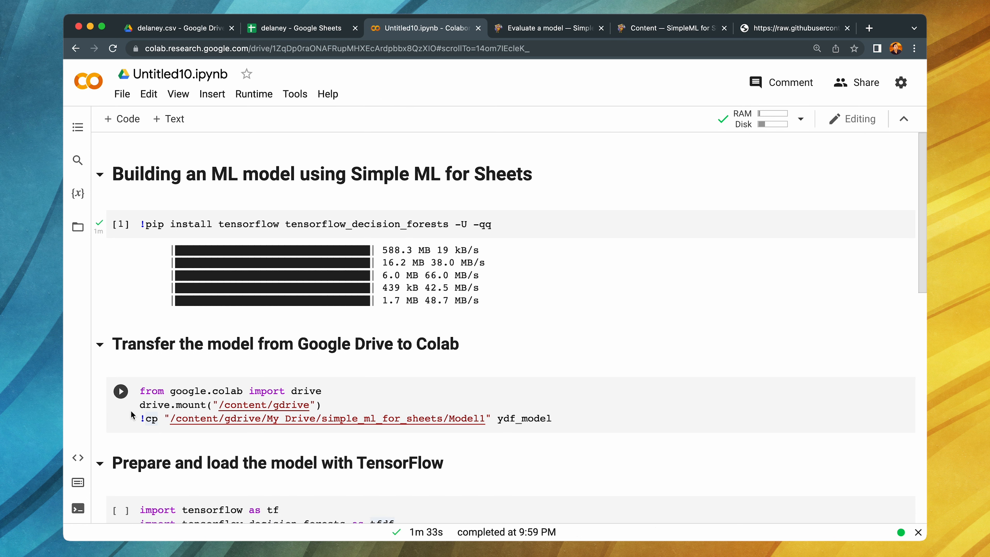
{"action": "left_click", "coordinate": [122, 392]}
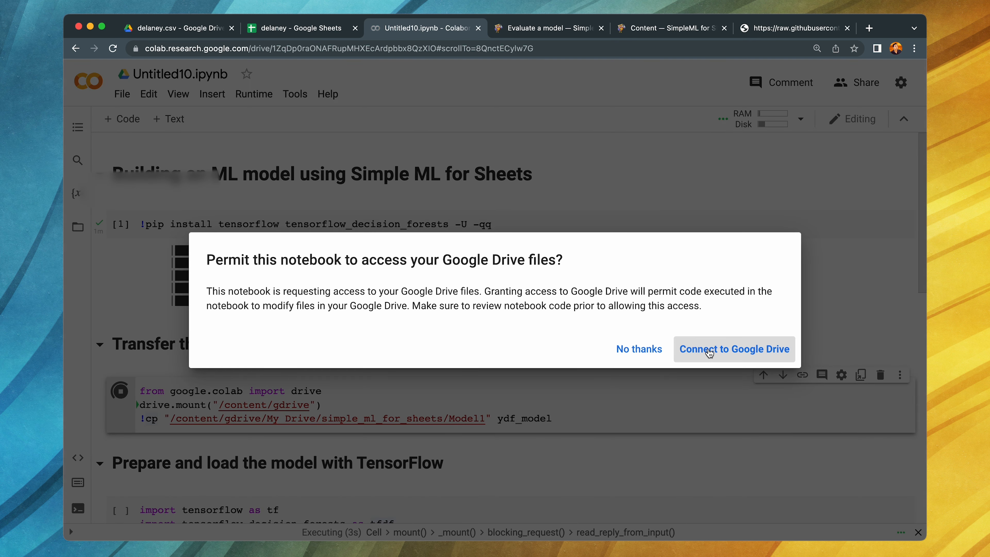
{"action": "left_click", "coordinate": [708, 350]}
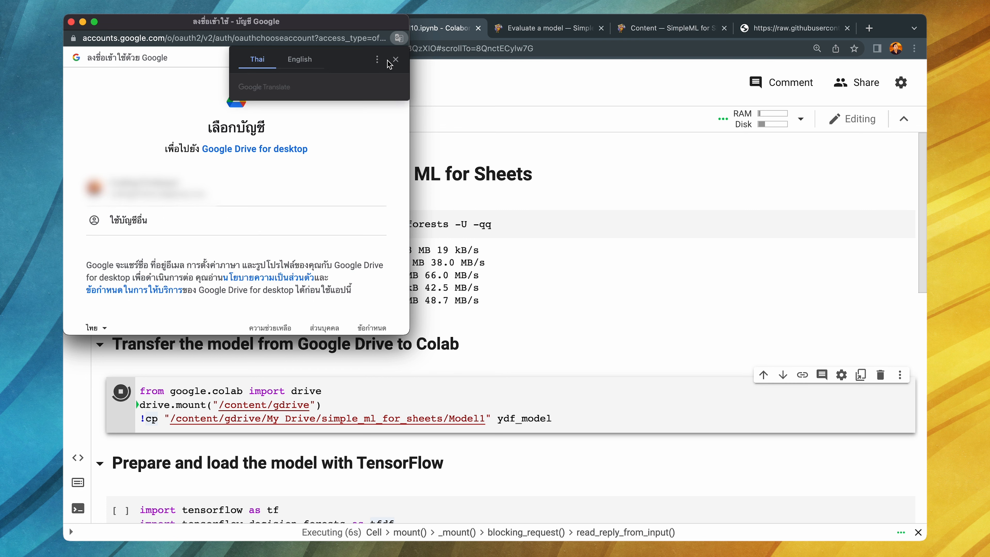
{"action": "left_click", "coordinate": [395, 60]}
{"action": "left_click", "coordinate": [296, 188]}
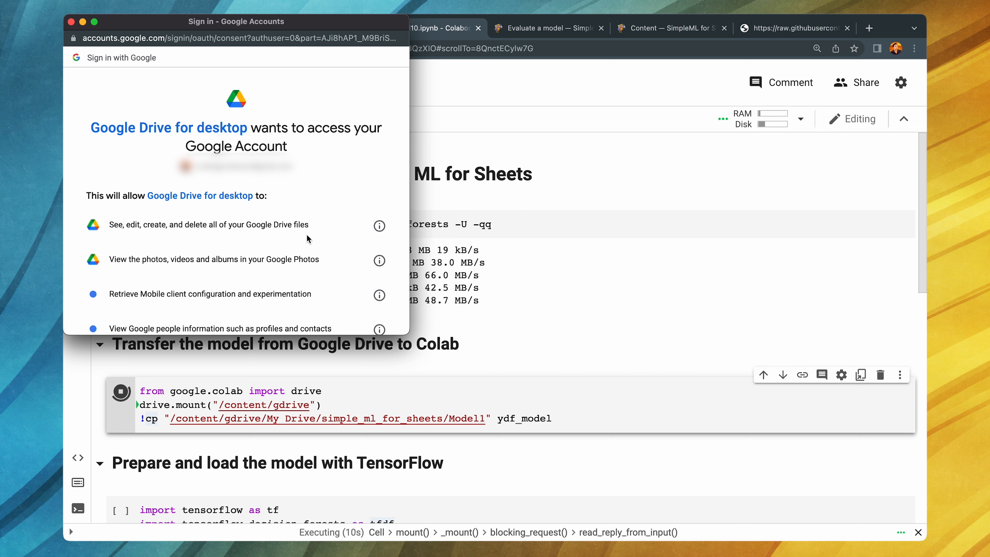
{"action": "scroll", "coordinate": [306, 235], "scroll_direction": "down", "scroll_amount": 10}
{"action": "left_click", "coordinate": [307, 262]}
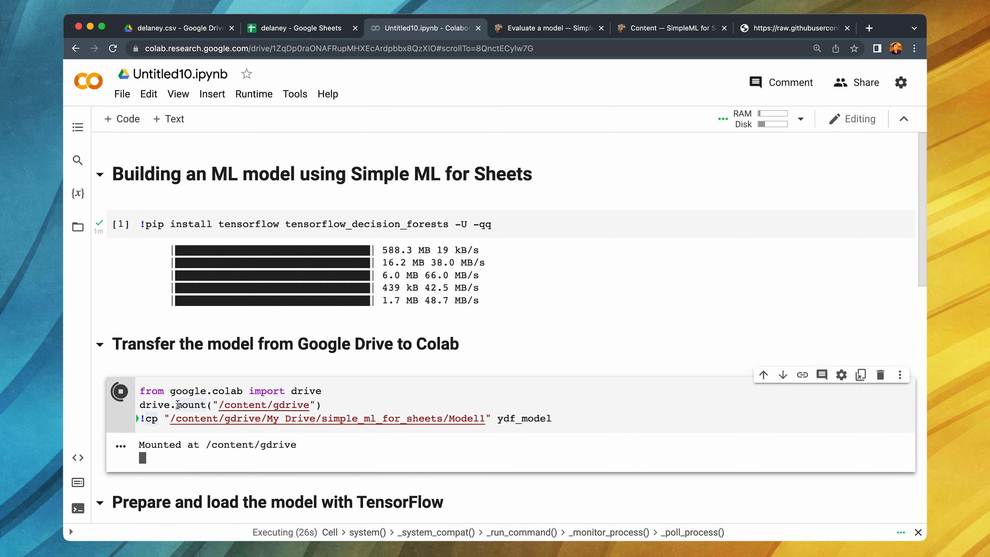
- Run the code cell under "Prepare and load the model with TensorFlow"
{"action": "scroll", "coordinate": [176, 438], "scroll_direction": "down", "scroll_amount": 5}
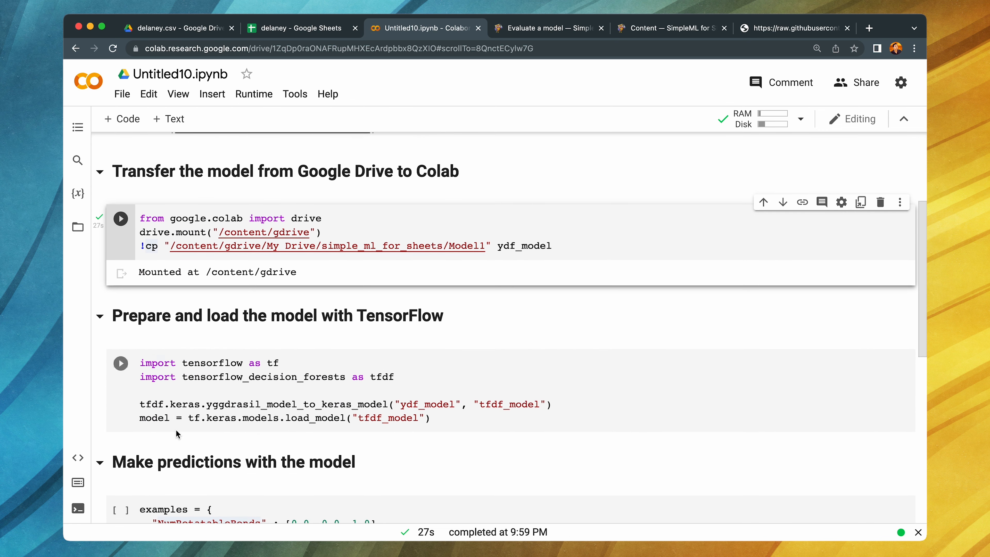
{"action": "scroll", "coordinate": [115, 429], "scroll_direction": "down", "scroll_amount": 3}
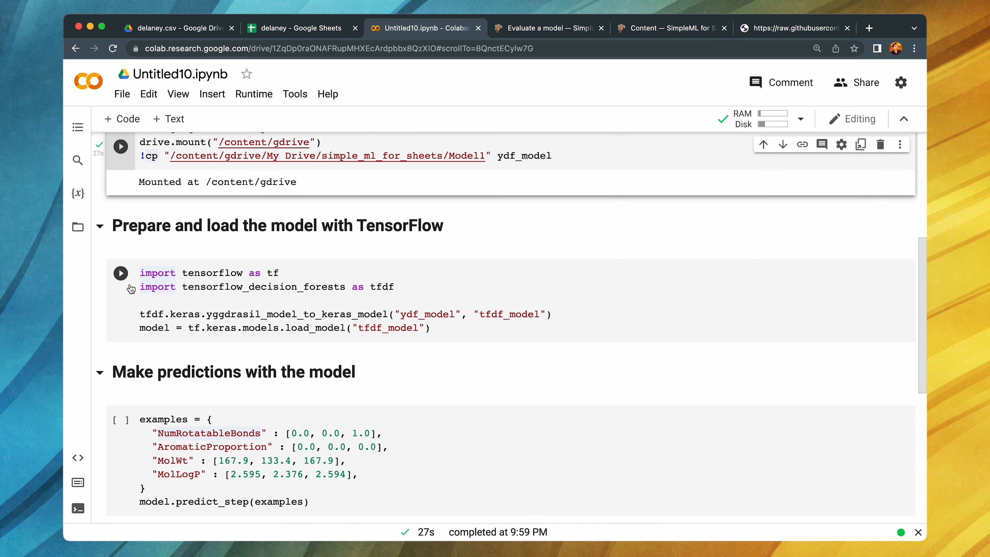
{"action": "left_click", "coordinate": [121, 275]}
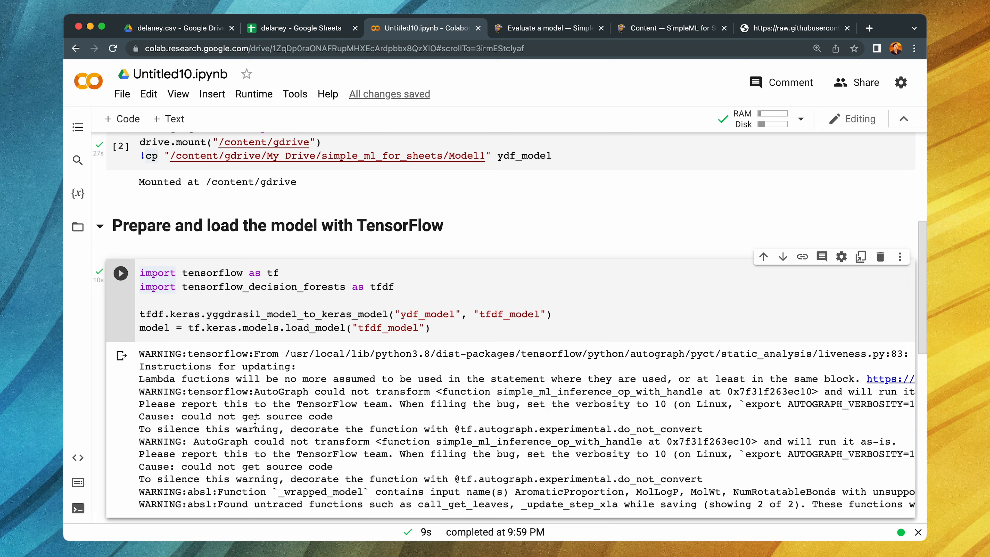
- Run the prediction cell on the example molecules and highlight the first predicted value in its output
{"action": "scroll", "coordinate": [255, 423], "scroll_direction": "down", "scroll_amount": 10}
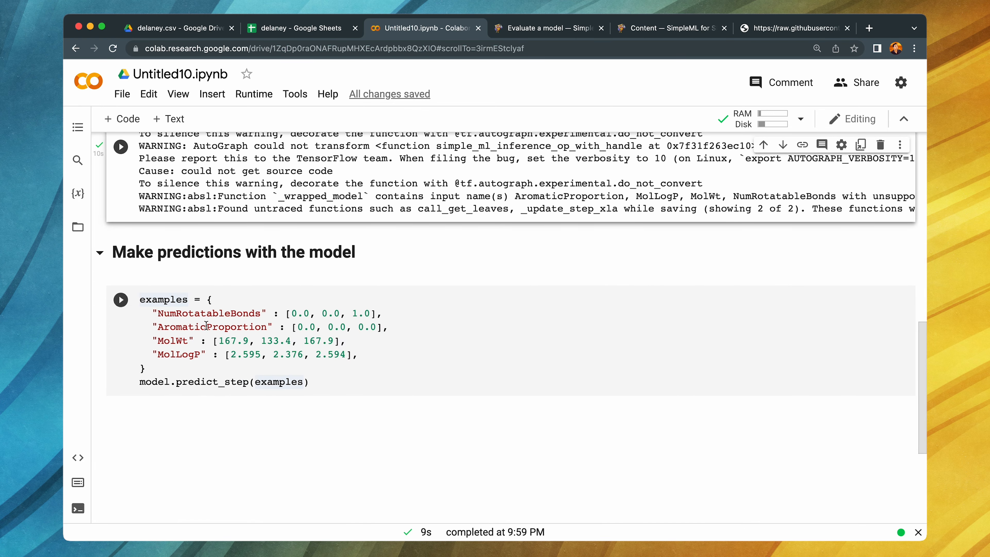
{"action": "left_click", "coordinate": [122, 301]}
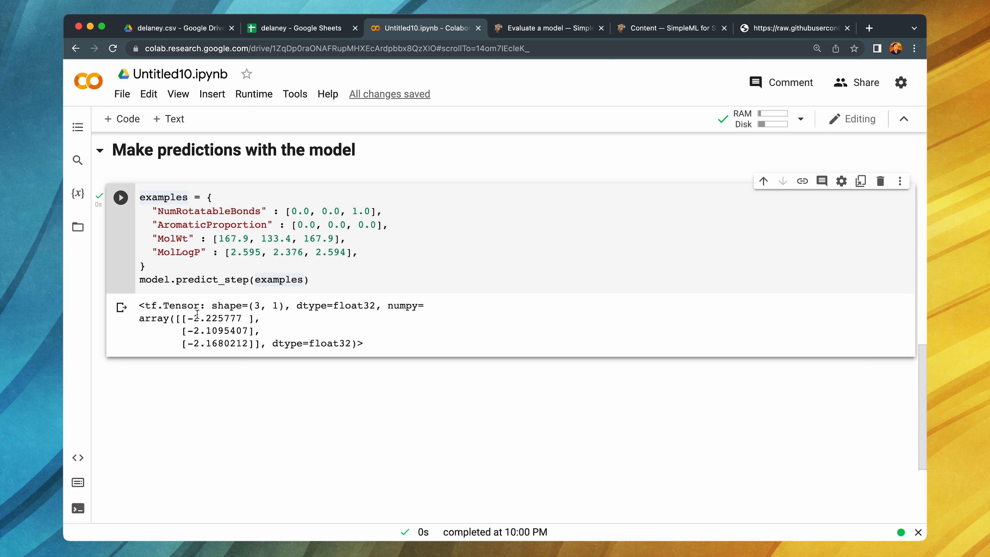
{"action": "left_click_drag", "start_coordinate": [187, 319], "coordinate": [235, 321]}
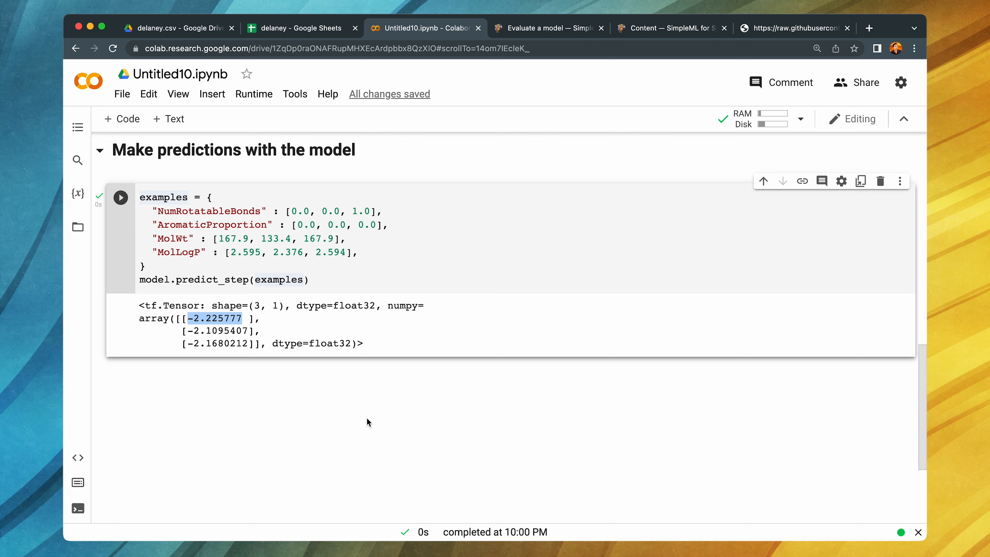
- Return to the delaney spreadsheet, close the Sharing model dialog and check the available export destinations
{"action": "scroll", "coordinate": [369, 420], "scroll_direction": "up", "scroll_amount": 10}
{"action": "left_click", "coordinate": [319, 27]}
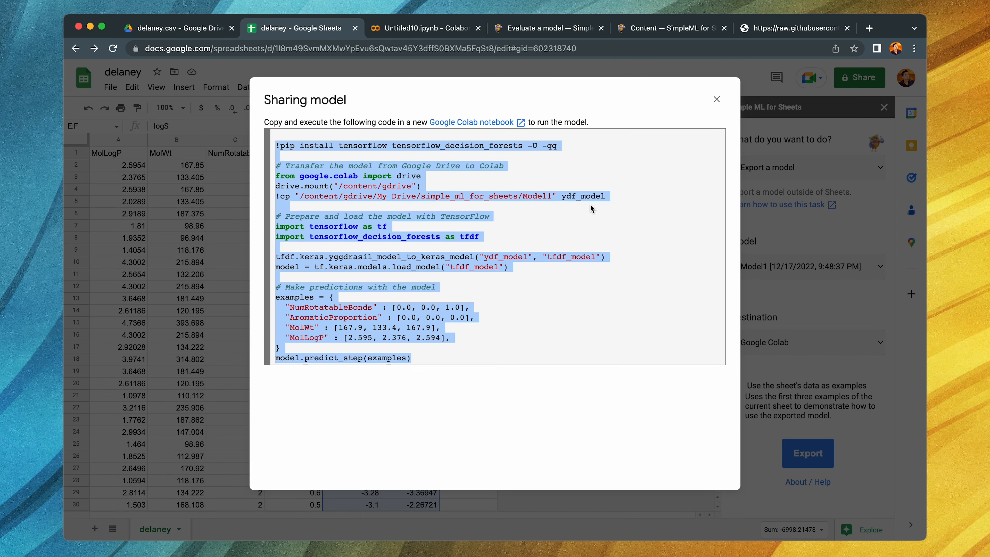
{"action": "left_click", "coordinate": [717, 100]}
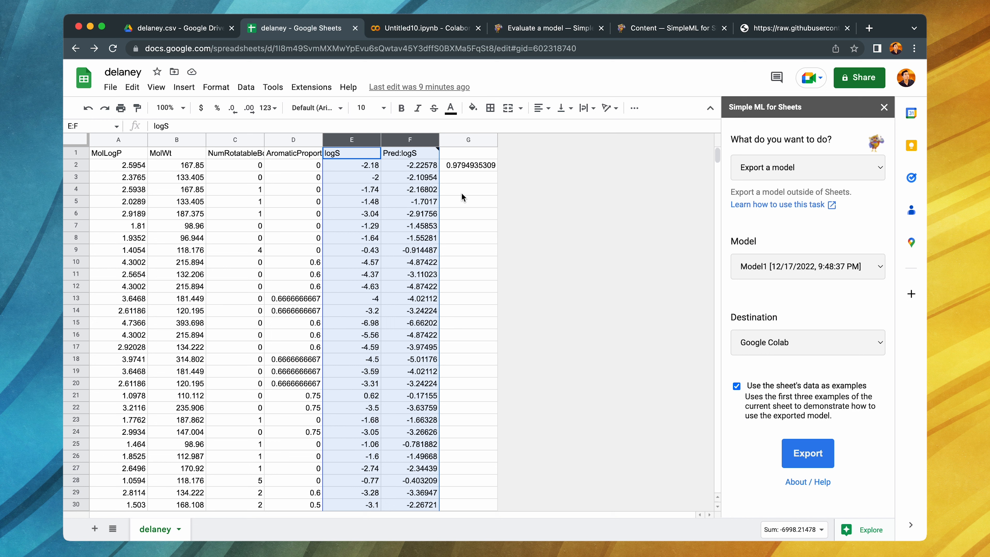
{"action": "left_click", "coordinate": [807, 343]}
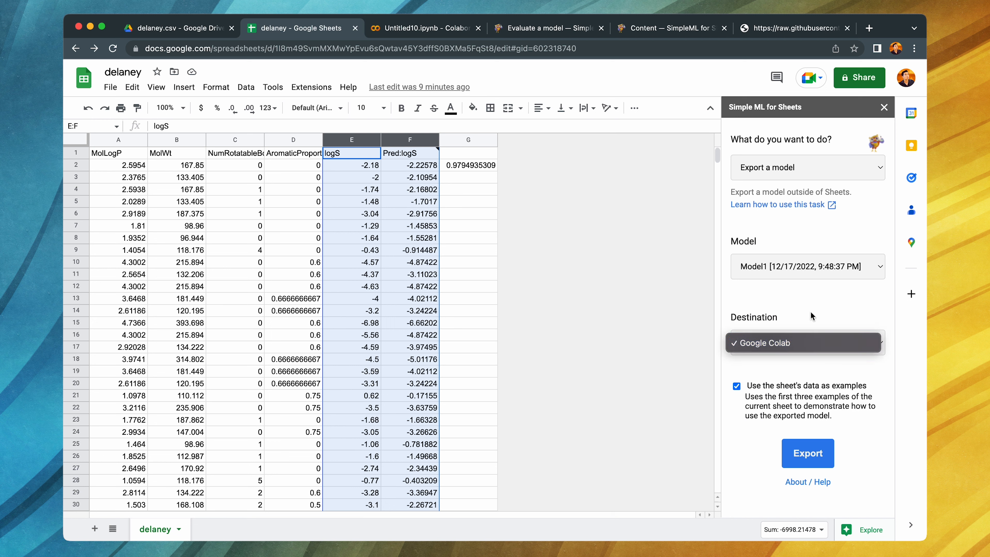
{"action": "left_click", "coordinate": [813, 317]}
- Switch the Simple ML task to "Train a model" and choose Gradient Boosted Trees as the learning algorithm in the advanced options
{"action": "left_click", "coordinate": [820, 170]}
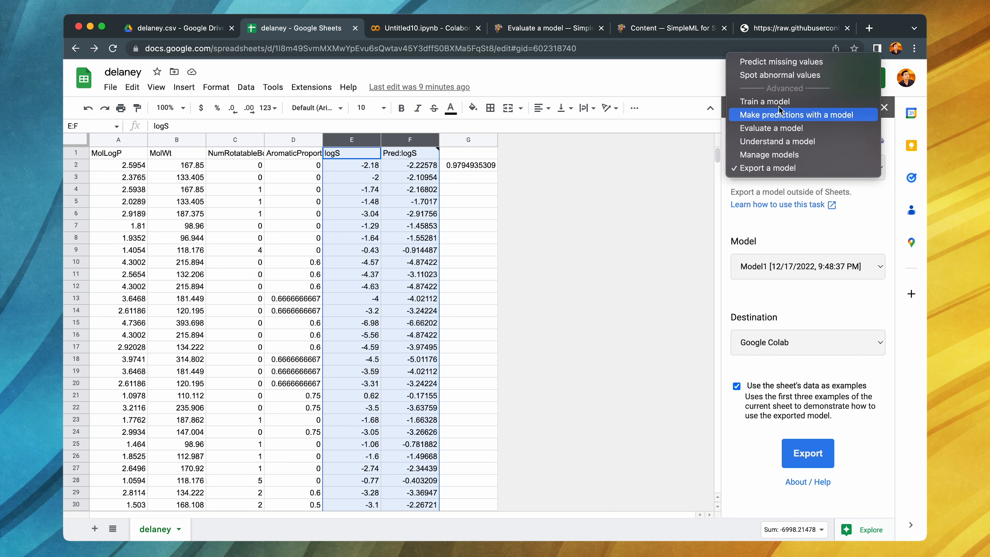
{"action": "left_click", "coordinate": [764, 102]}
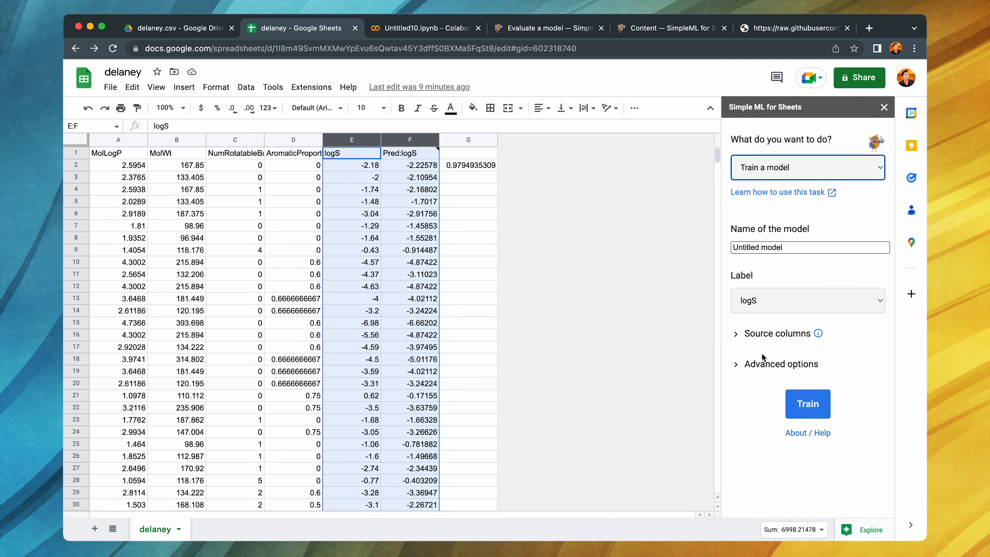
{"action": "left_click", "coordinate": [771, 369]}
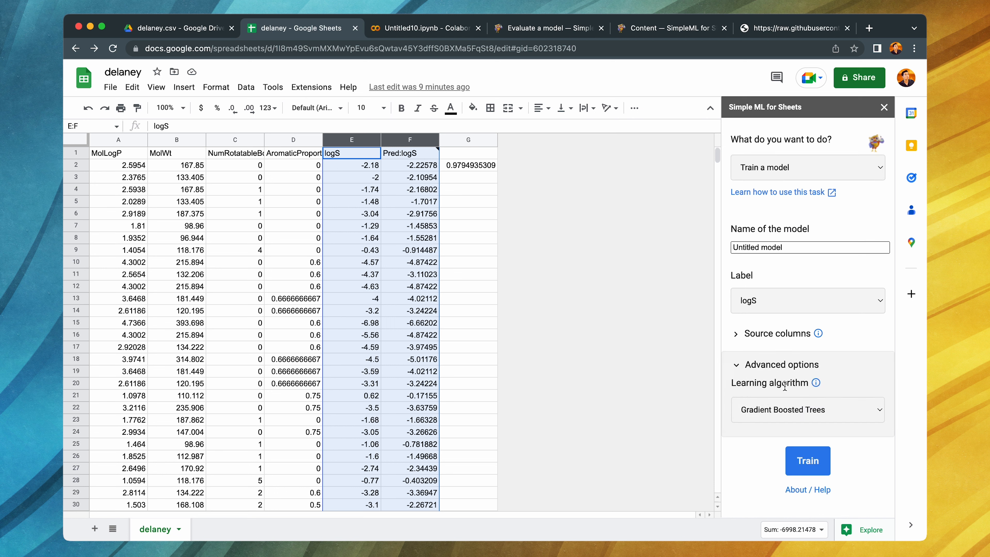
{"action": "left_click", "coordinate": [777, 412]}
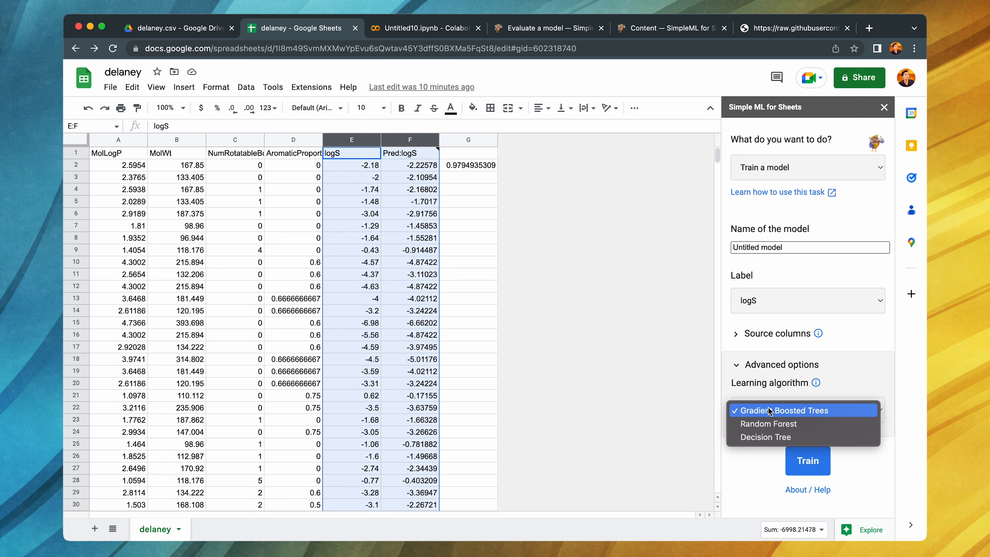
{"action": "left_click", "coordinate": [788, 413]}
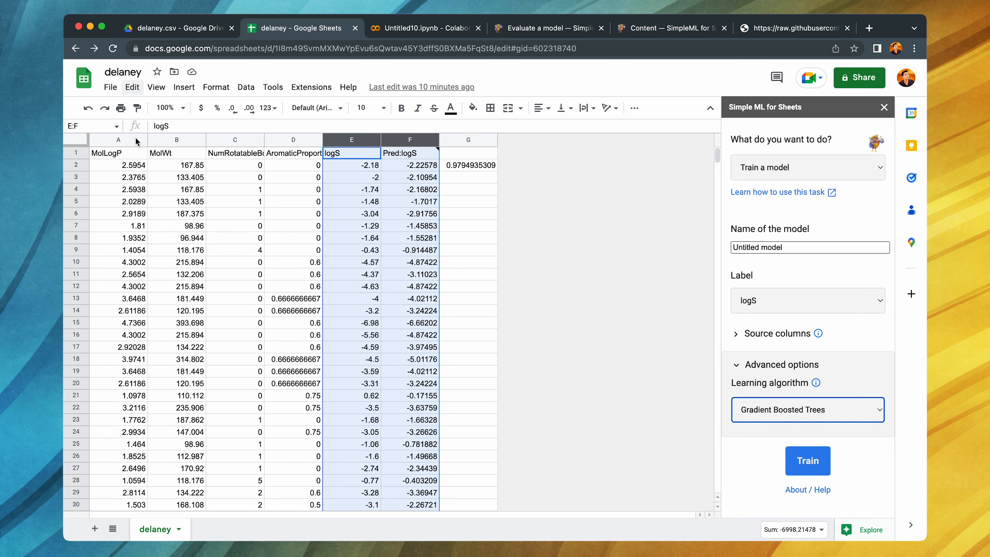
- View the home page of the Simple ML for Sheets documentation and return to the delaney spreadsheet
{"action": "left_click", "coordinate": [537, 29]}
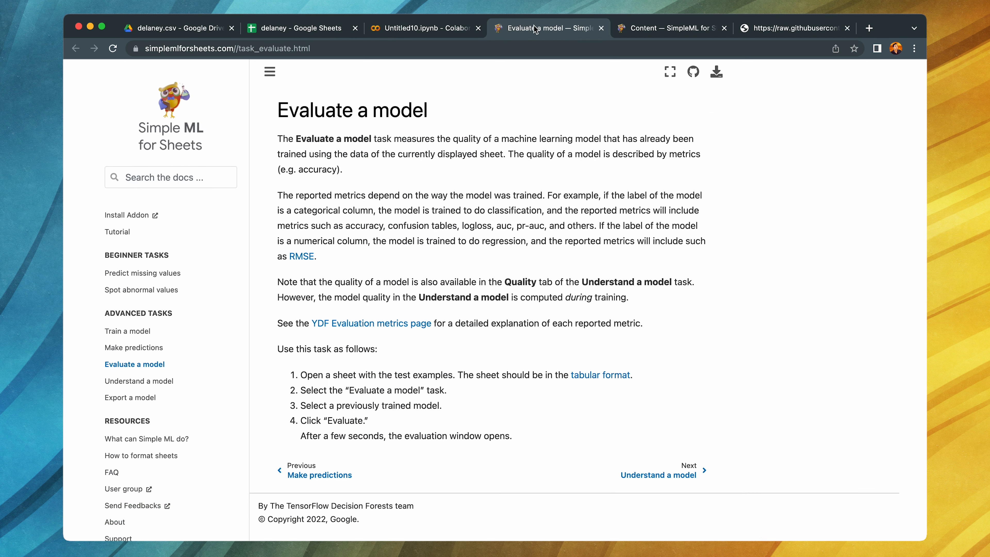
{"action": "left_click", "coordinate": [171, 137]}
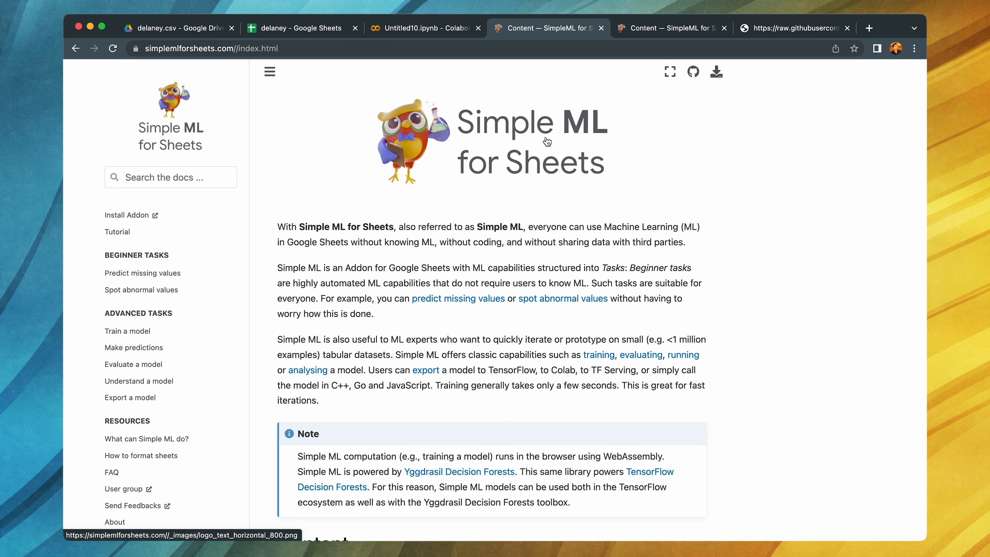
{"action": "left_click", "coordinate": [314, 29]}
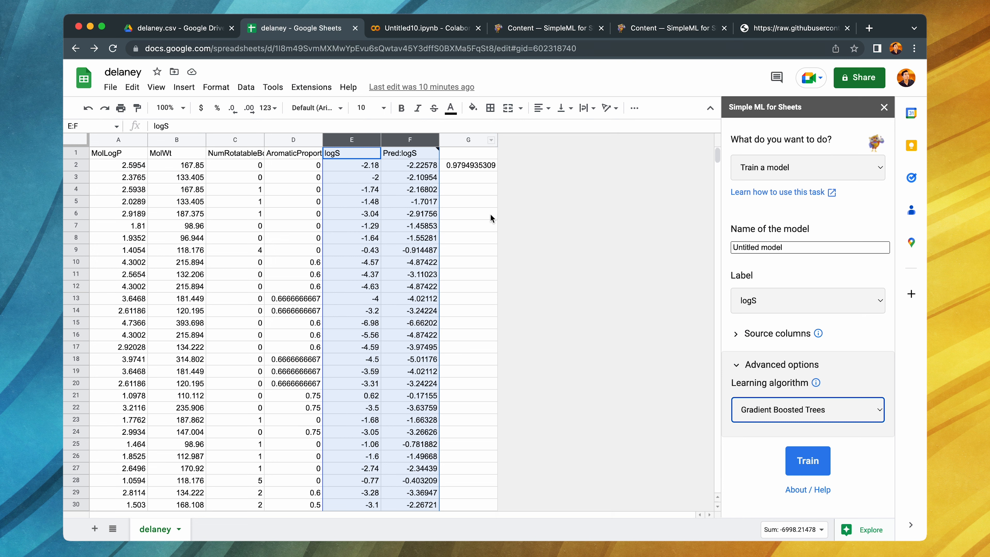